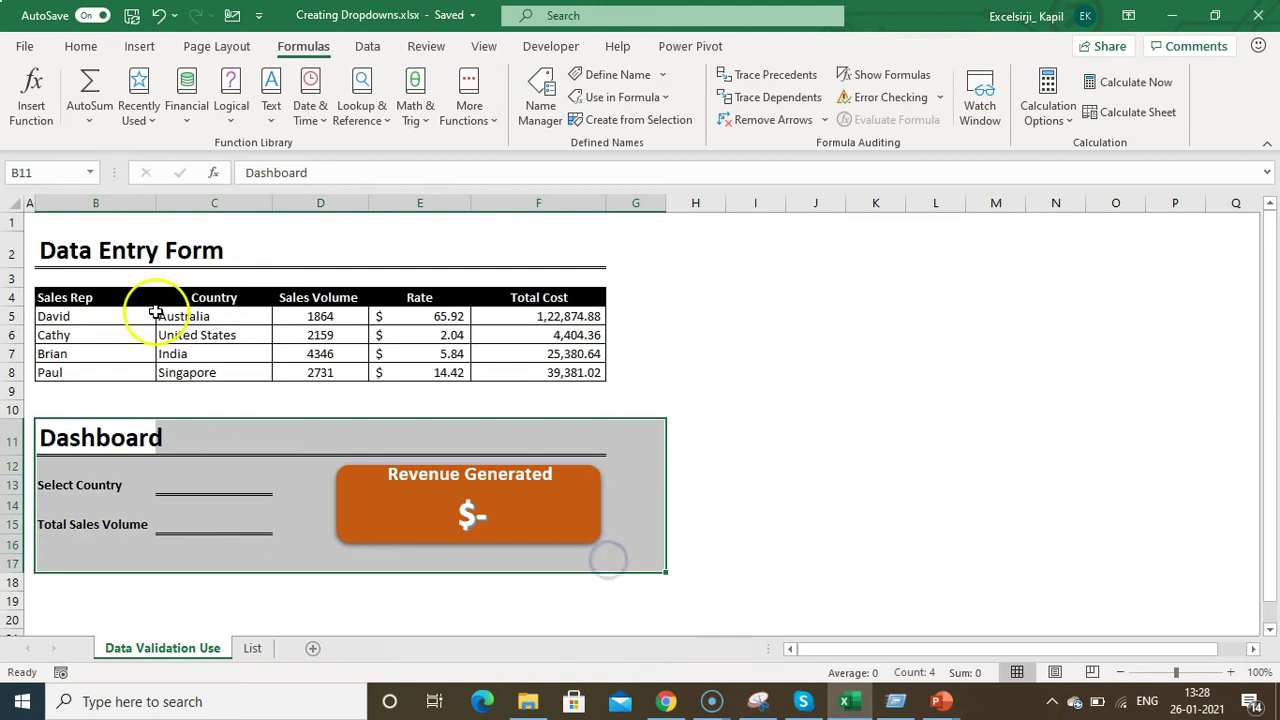
Step: Open the data validation settings for country cell C5 and set the allowed values to List
click(186, 312)
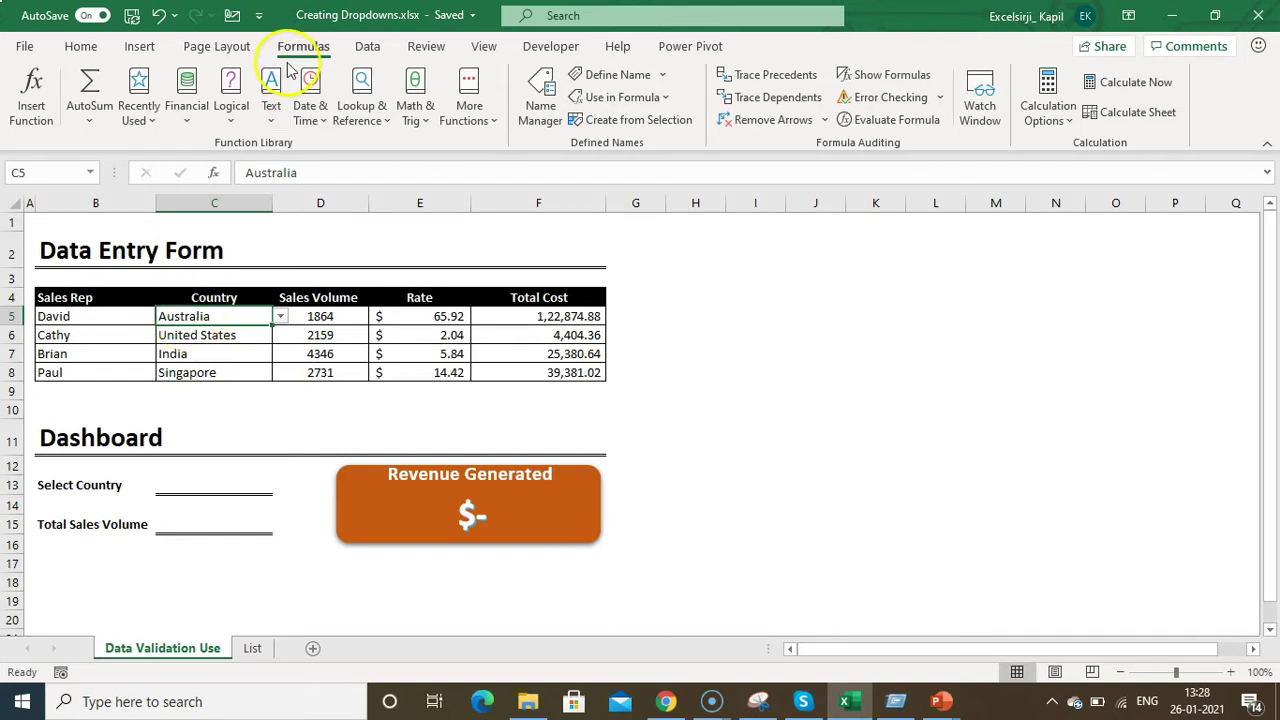
click(364, 50)
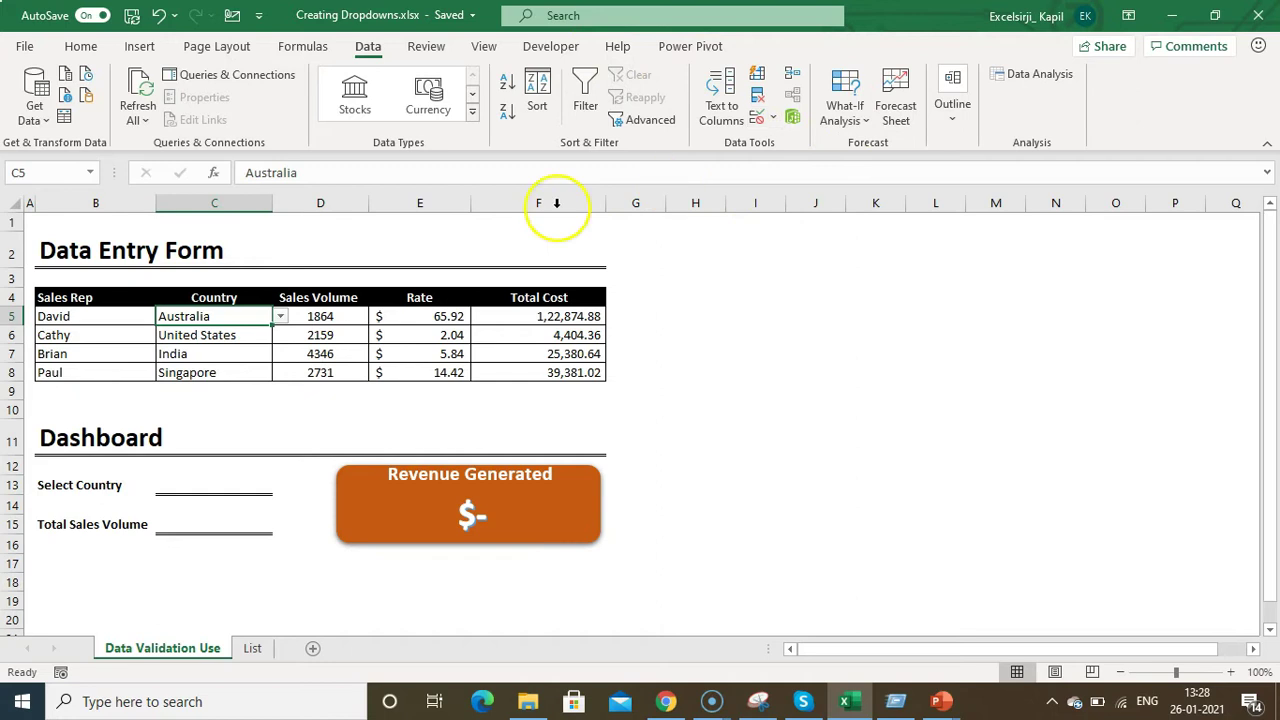
click(774, 120)
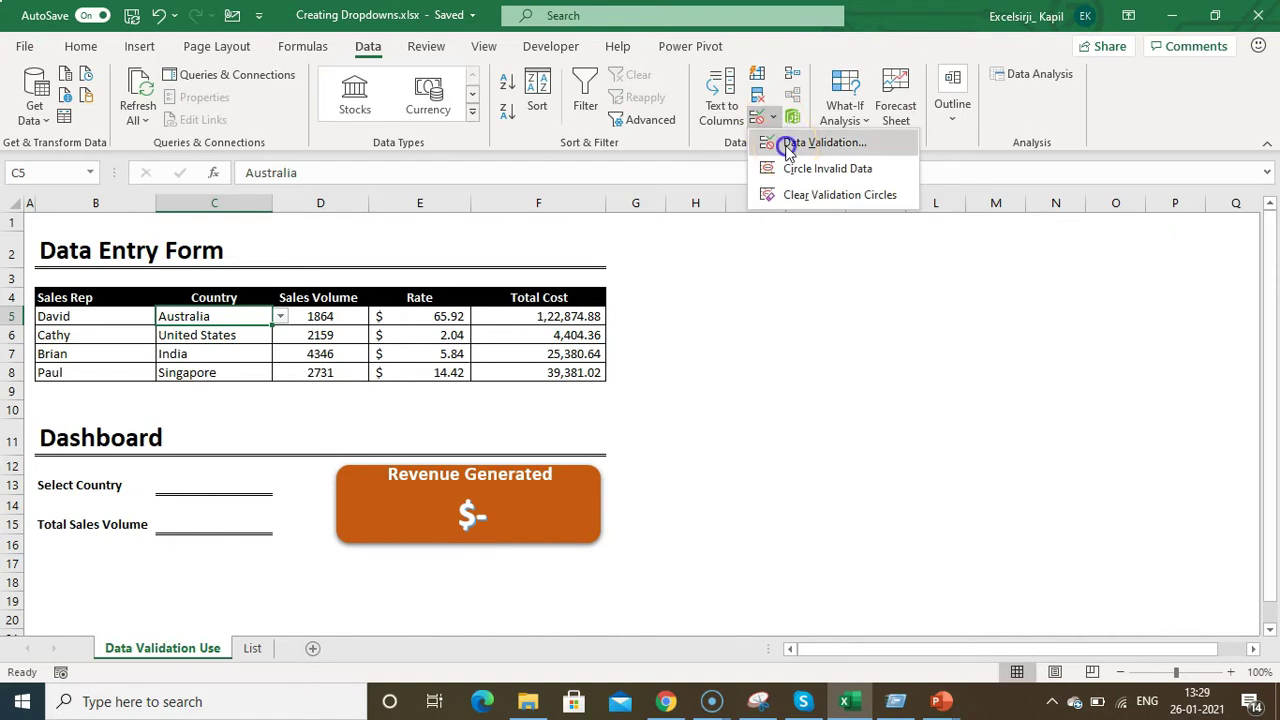
click(786, 141)
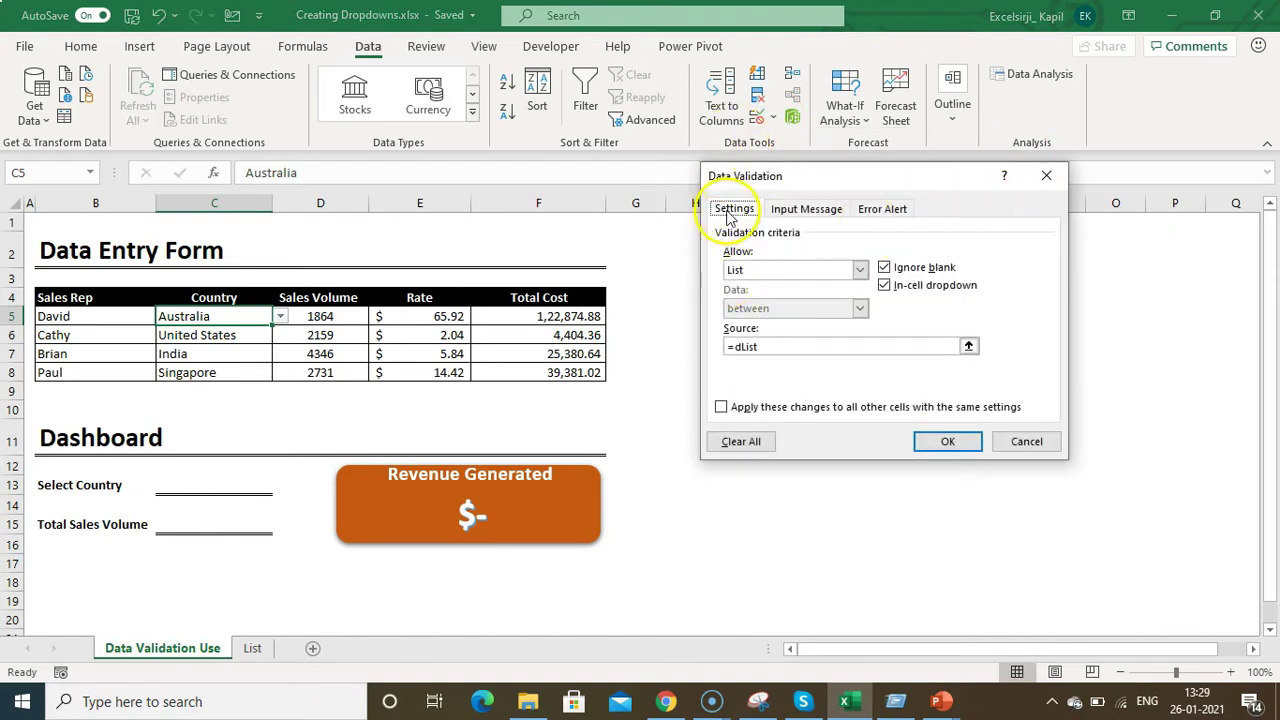
click(757, 270)
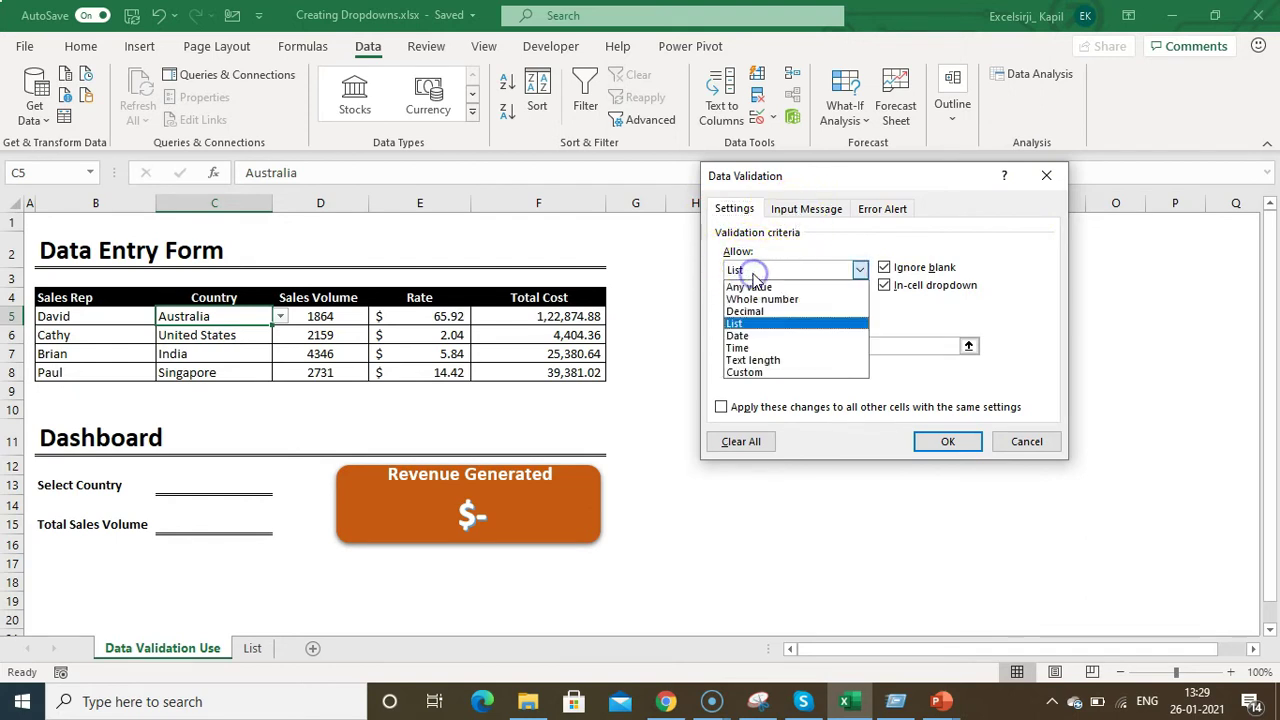
click(736, 323)
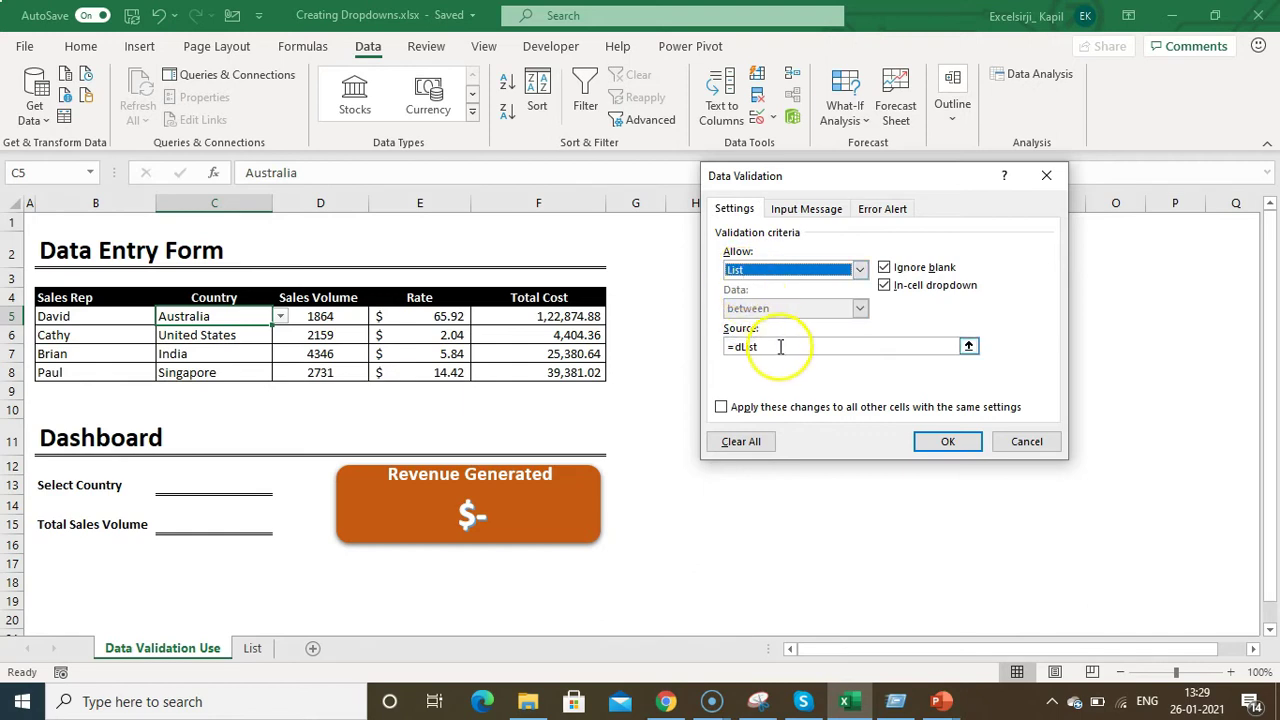
Step: Set the validation list source to "Australia,India,United States" and choose Australia from the dropdown in C5
drag(780, 346, 714, 346)
key(ctrl+Page_Down)
key(BackSpace)
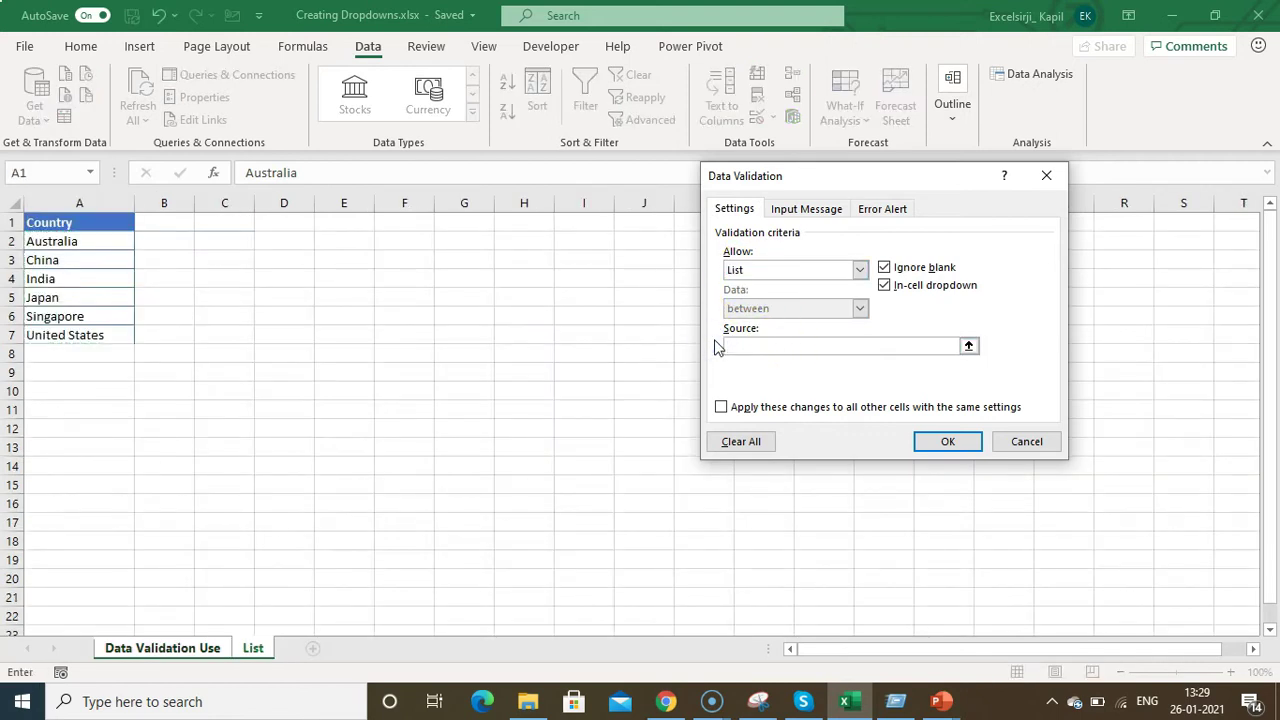
text(Australia,India,United States,)
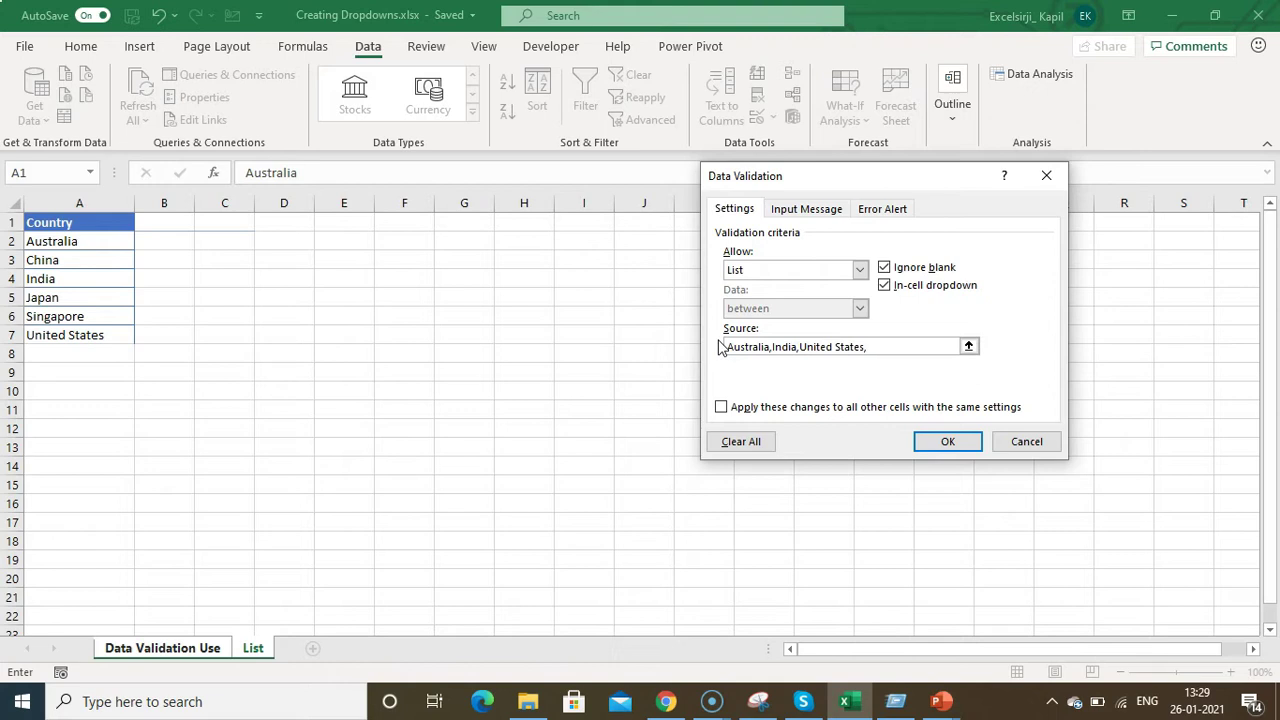
key(BackSpace)
click(958, 443)
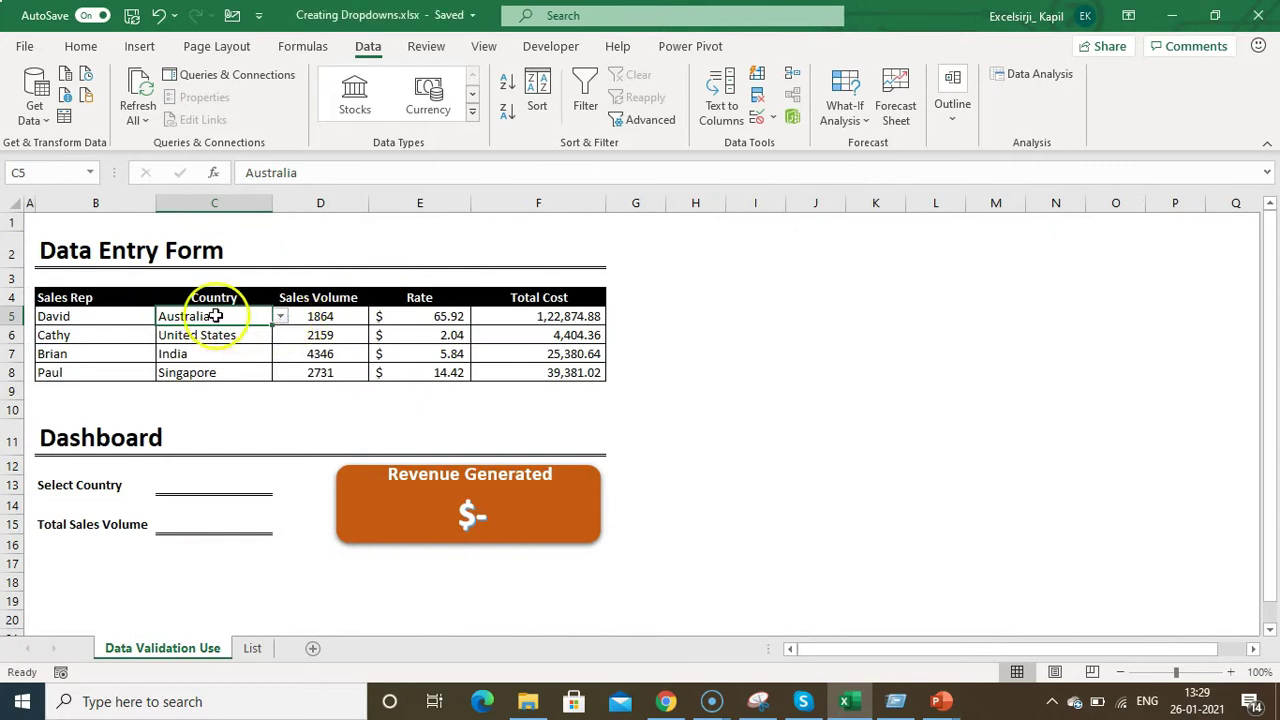
click(281, 318)
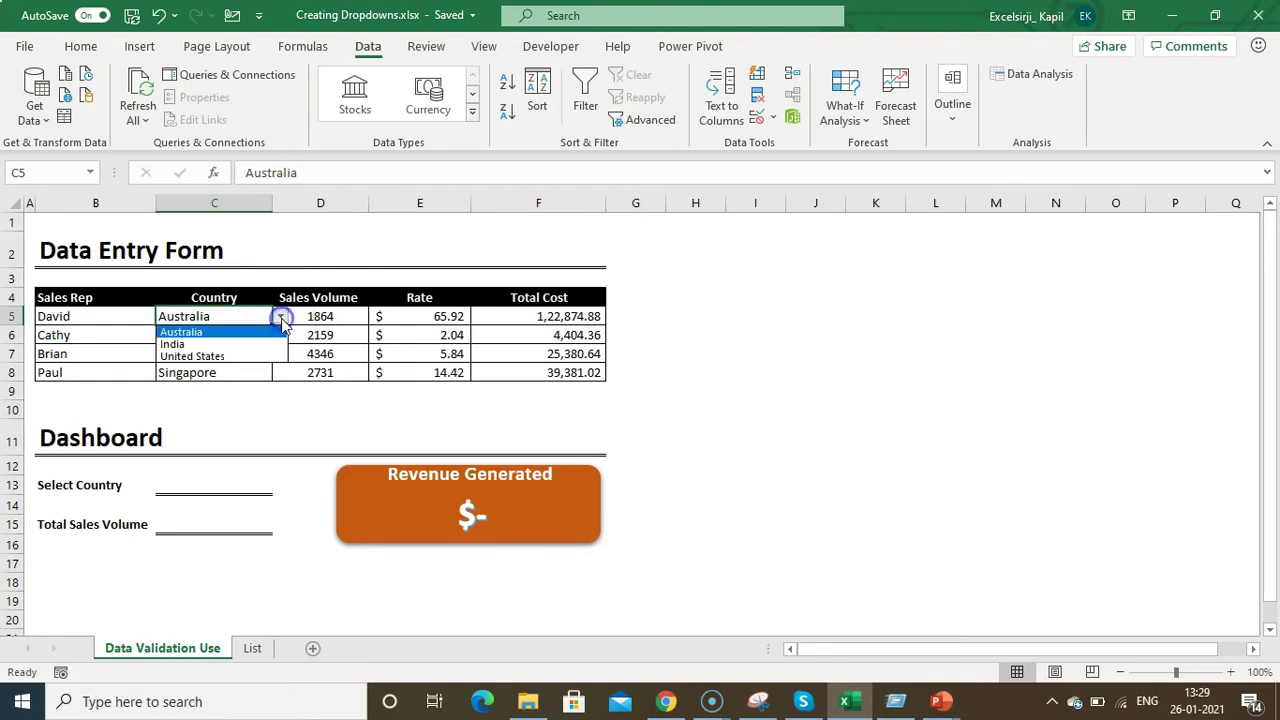
click(200, 331)
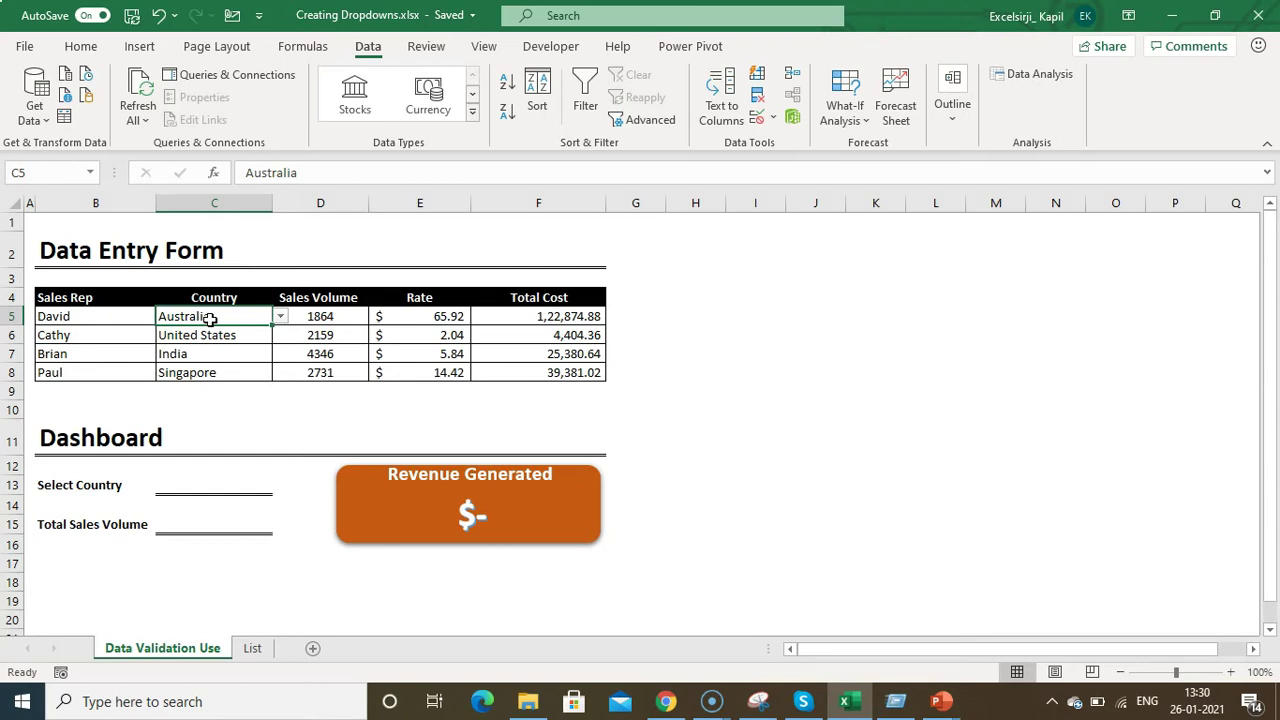
Step: Replace C5's validation source with the country cells A2:A7 on the List sheet and check its dropdown options
click(772, 122)
click(776, 141)
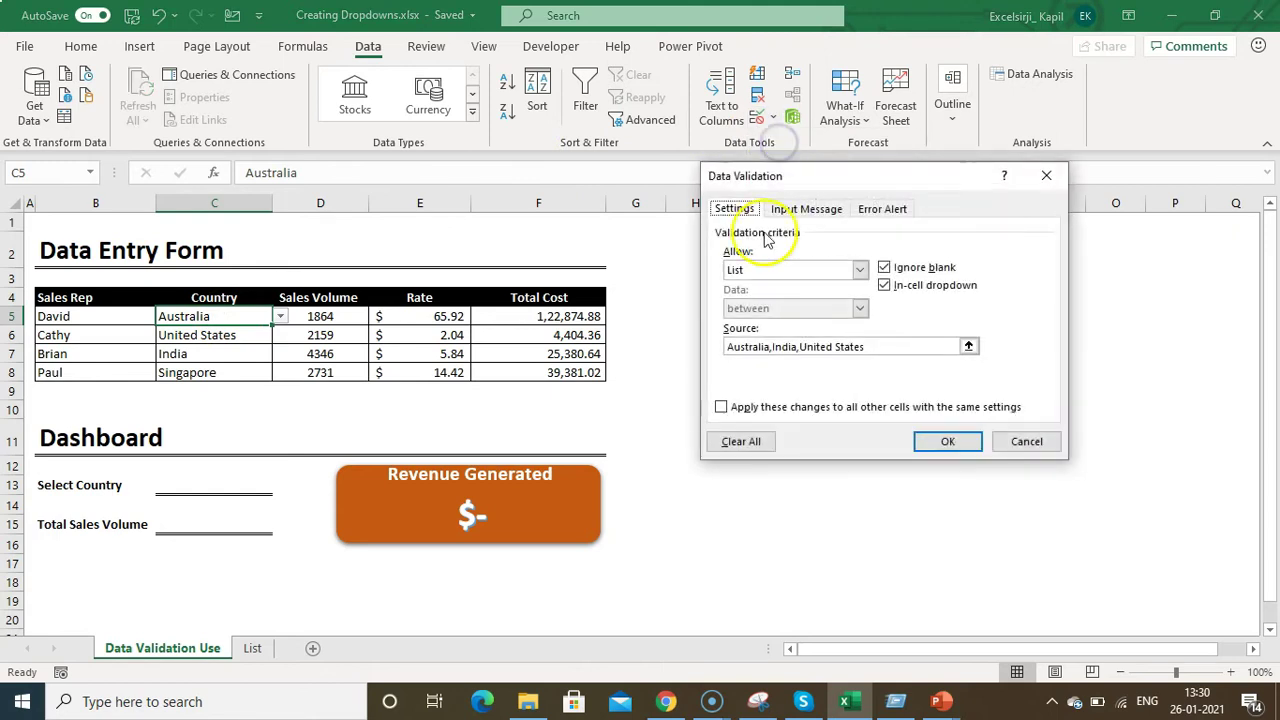
drag(888, 346, 703, 343)
text(=)
click(252, 649)
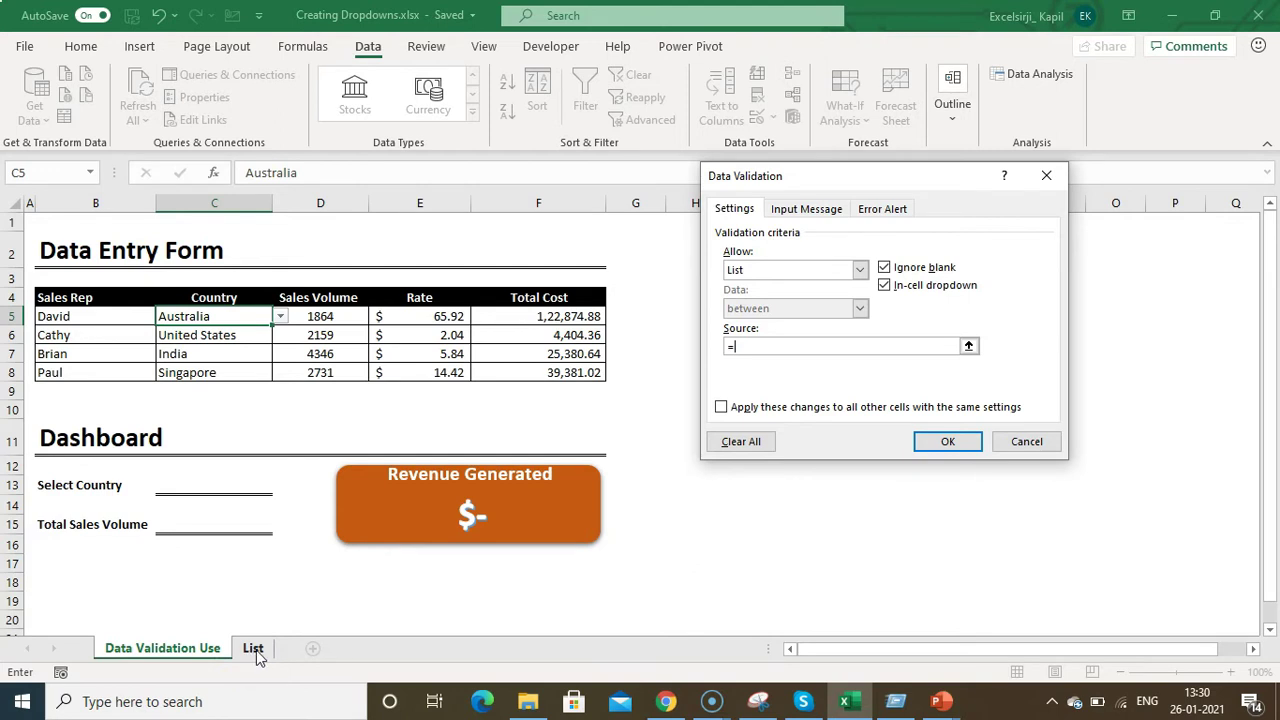
click(254, 648)
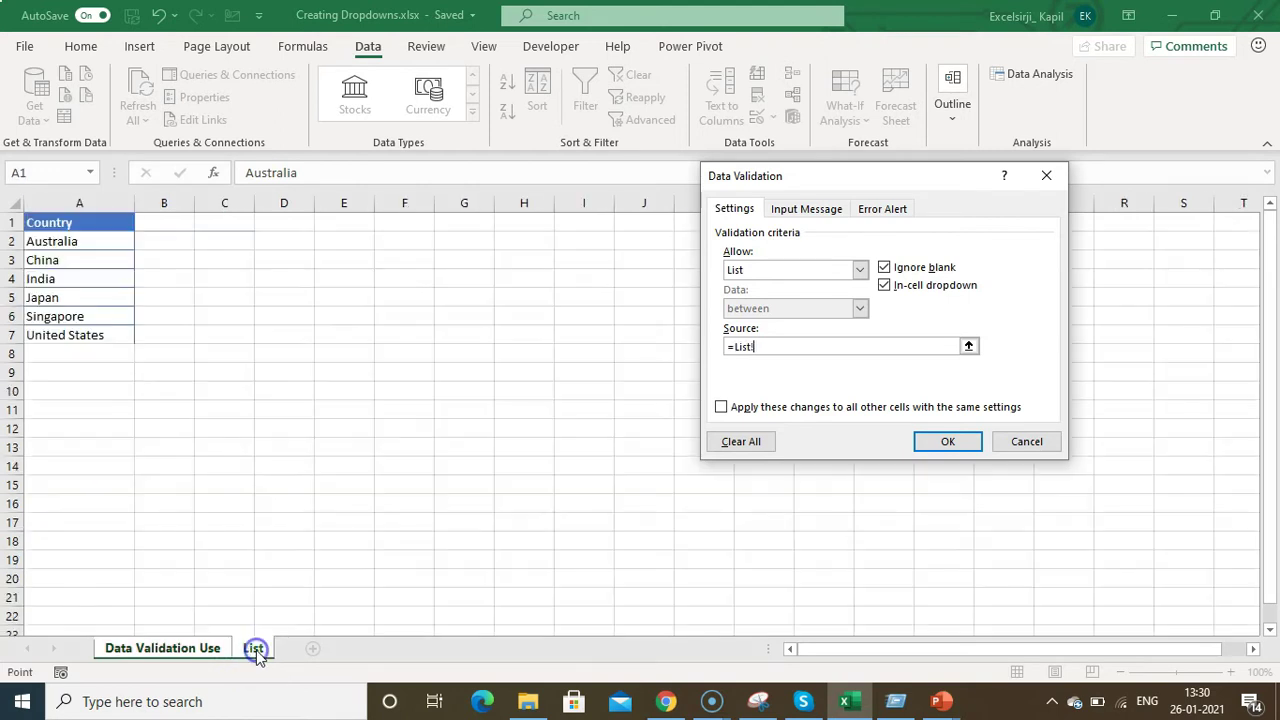
drag(55, 241, 64, 334)
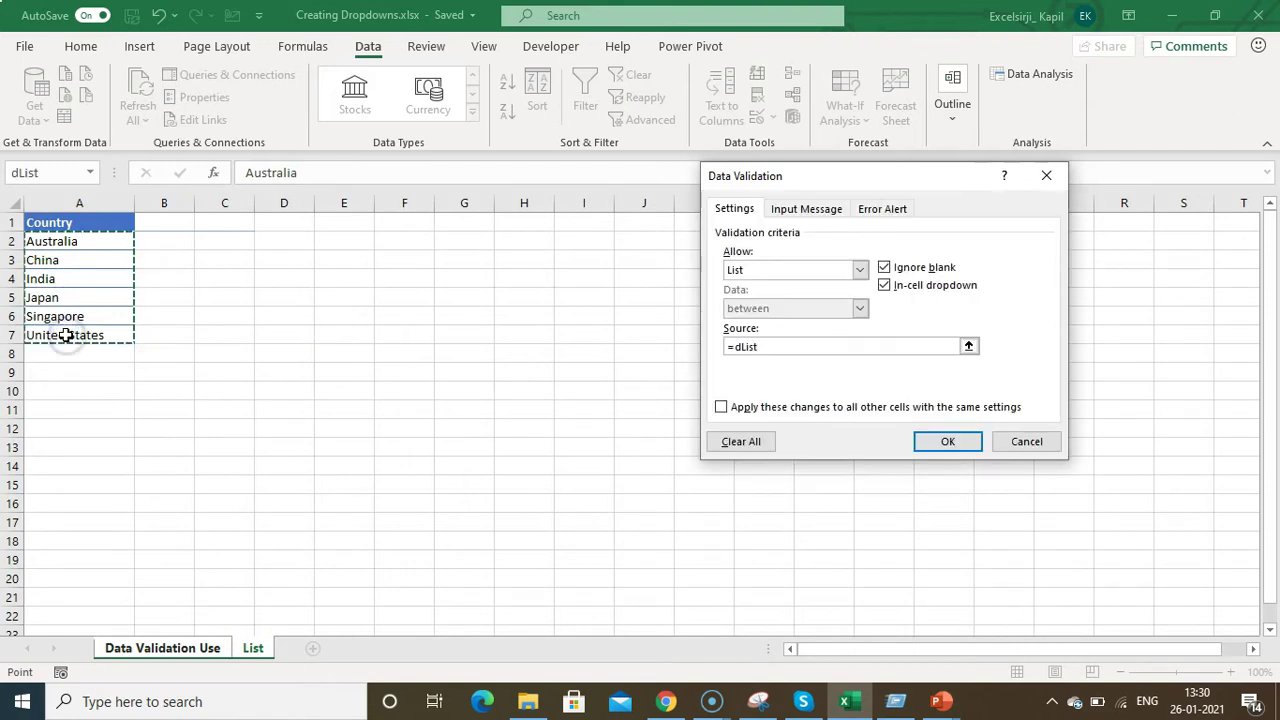
click(948, 441)
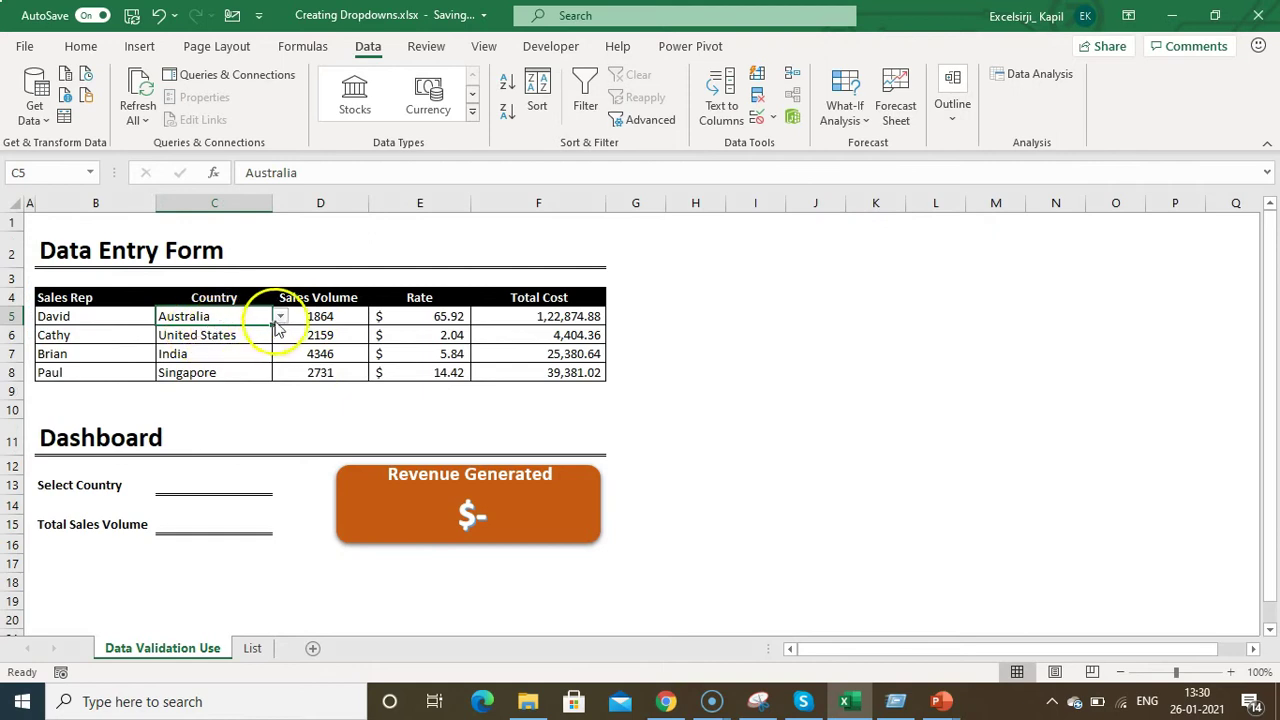
click(280, 317)
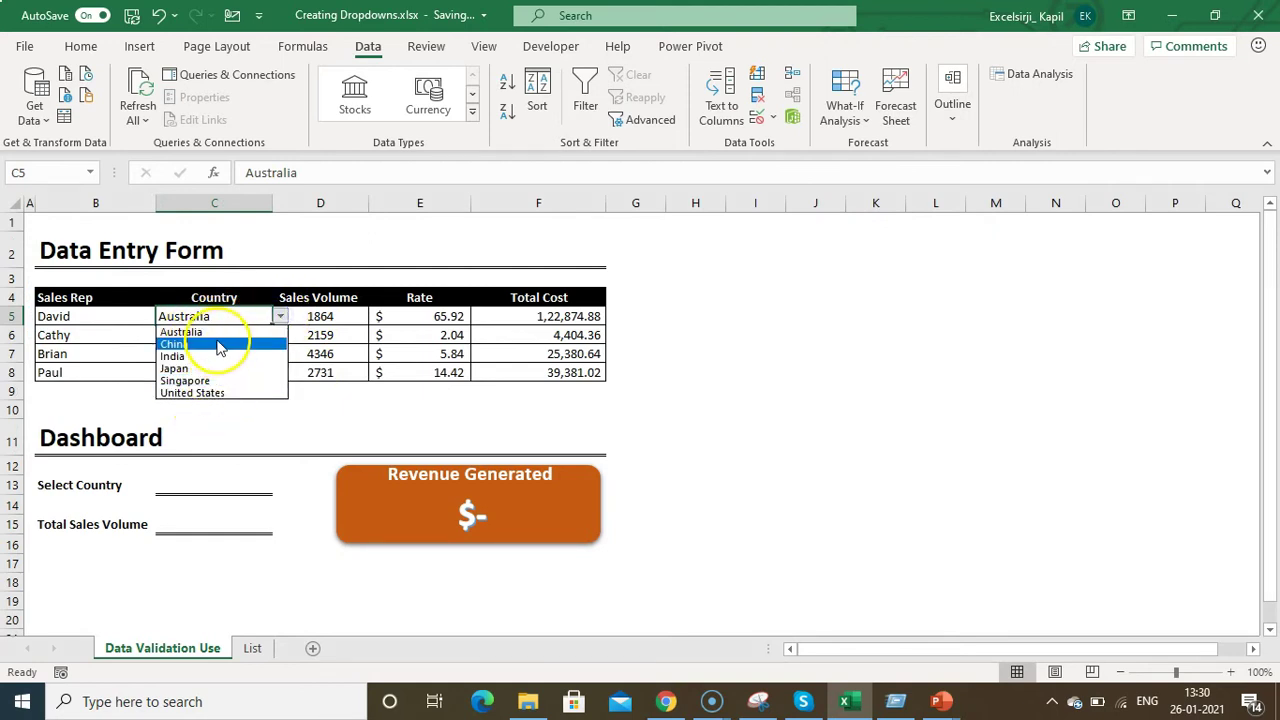
Step: Name the country range A2:A7 on the List sheet dList
click(255, 650)
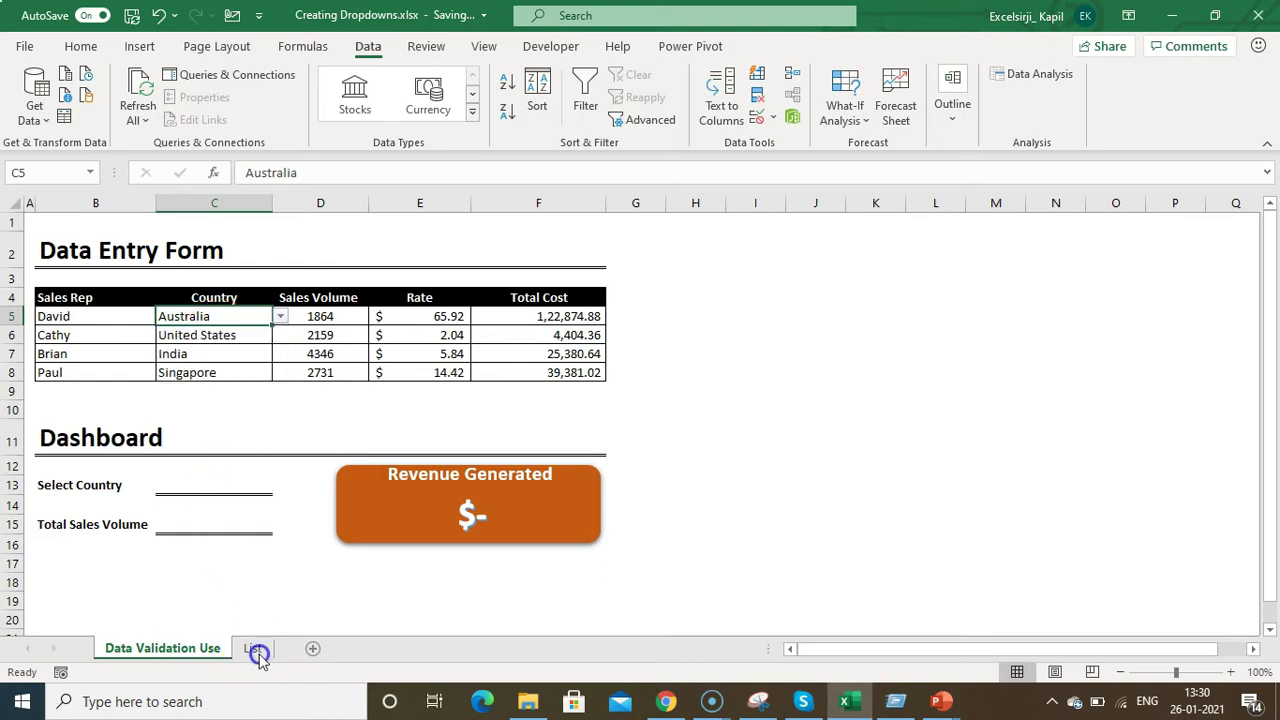
click(255, 650)
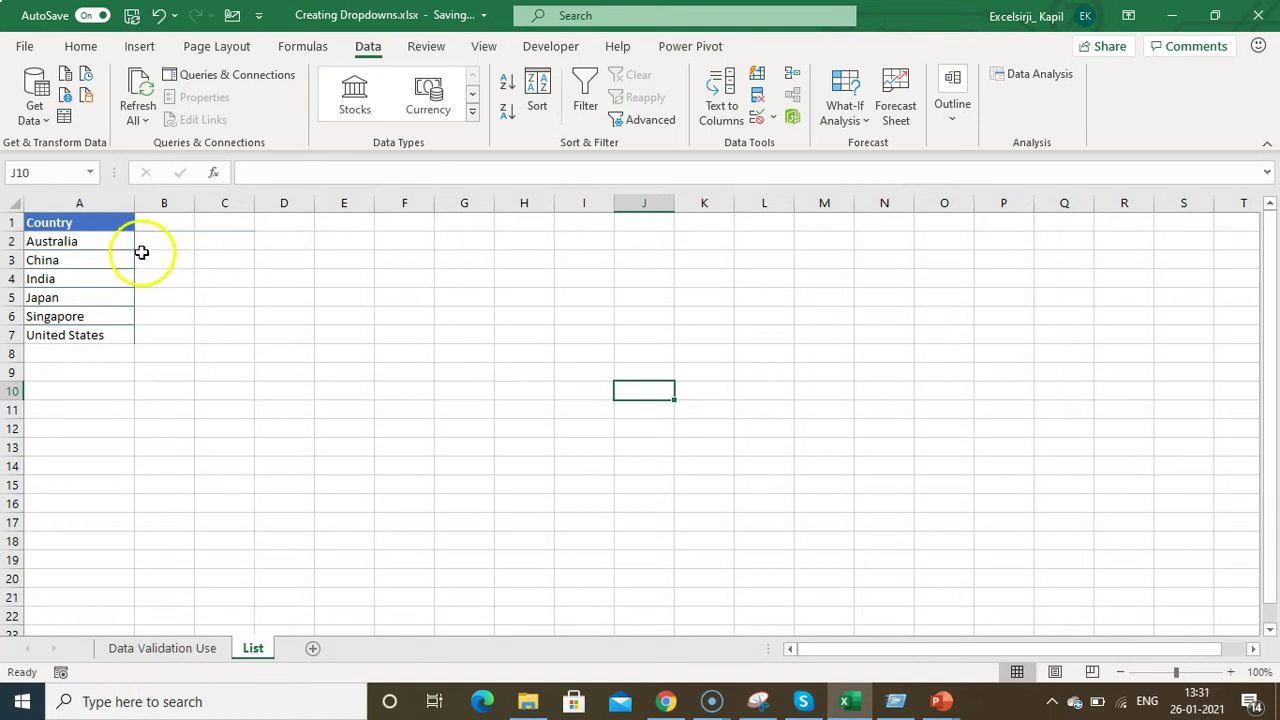
drag(110, 241, 93, 335)
click(43, 173)
text(dLis)
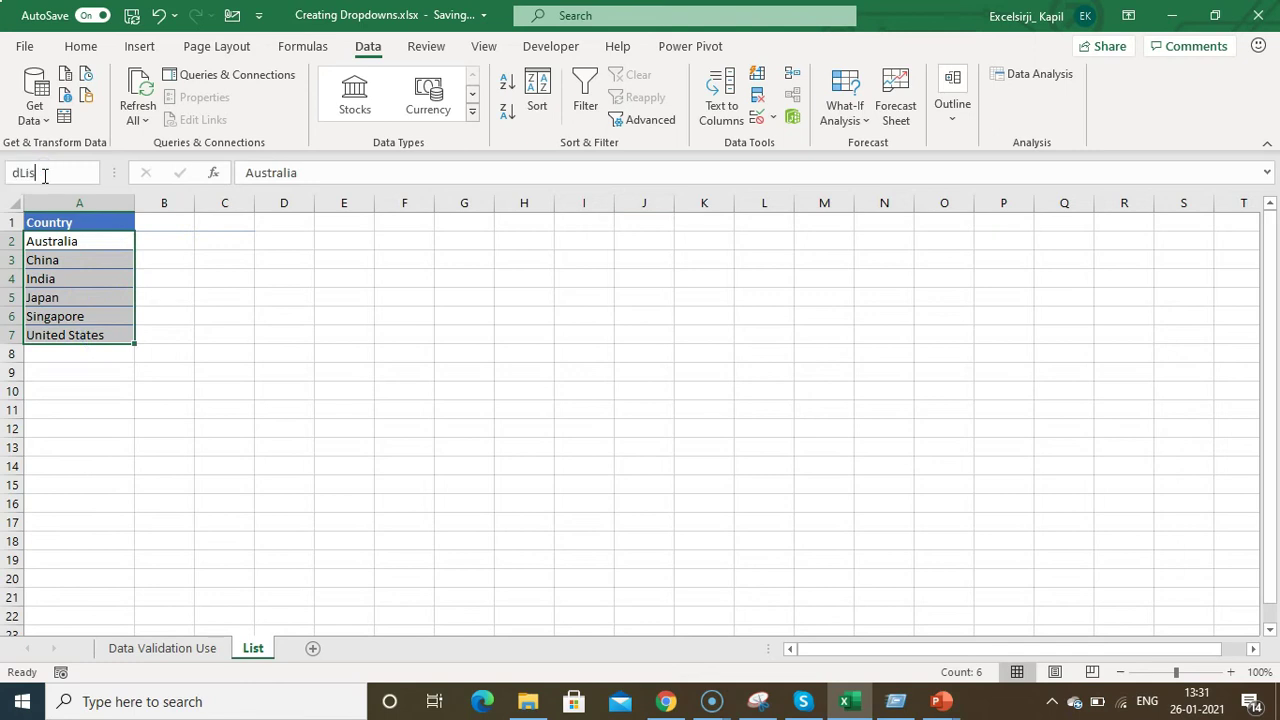
text(t)
key(Return)
Step: Check in the Name Manager which cells the name dList refers to
click(303, 50)
click(537, 116)
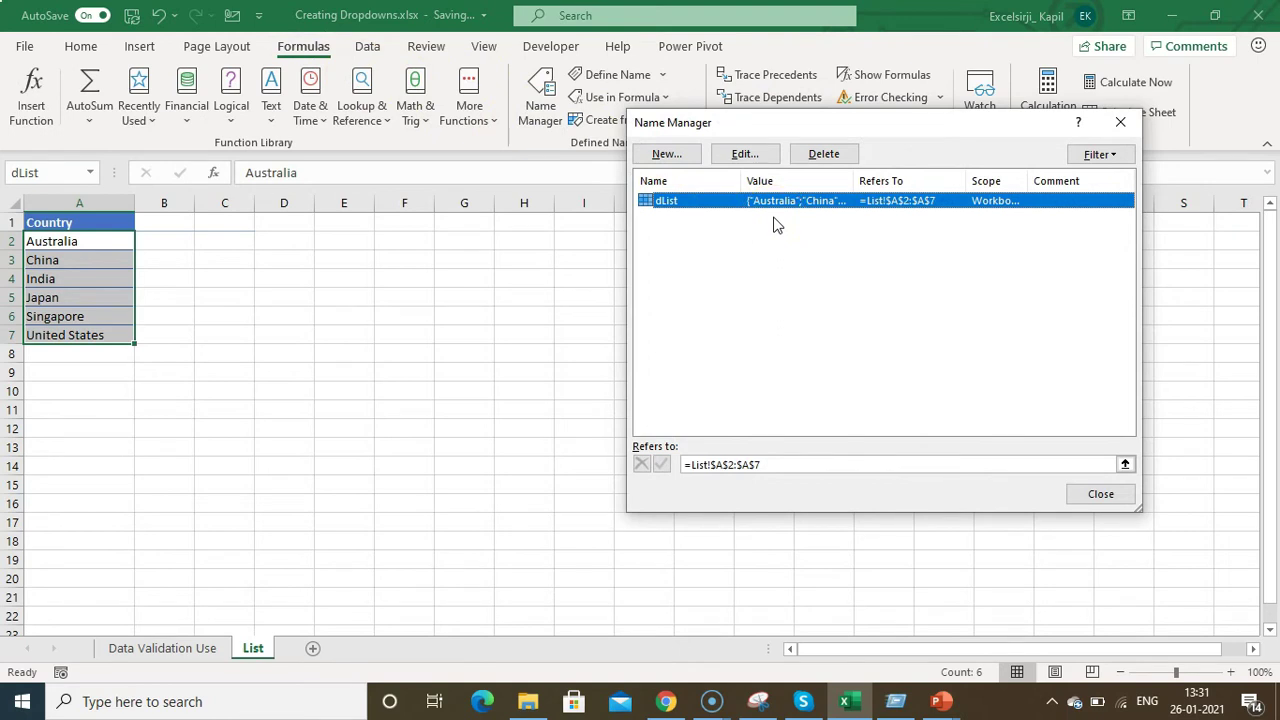
click(763, 463)
click(1101, 496)
Step: Set the data validation source of cell C5 on the Data Validation Use sheet to =dList
click(190, 648)
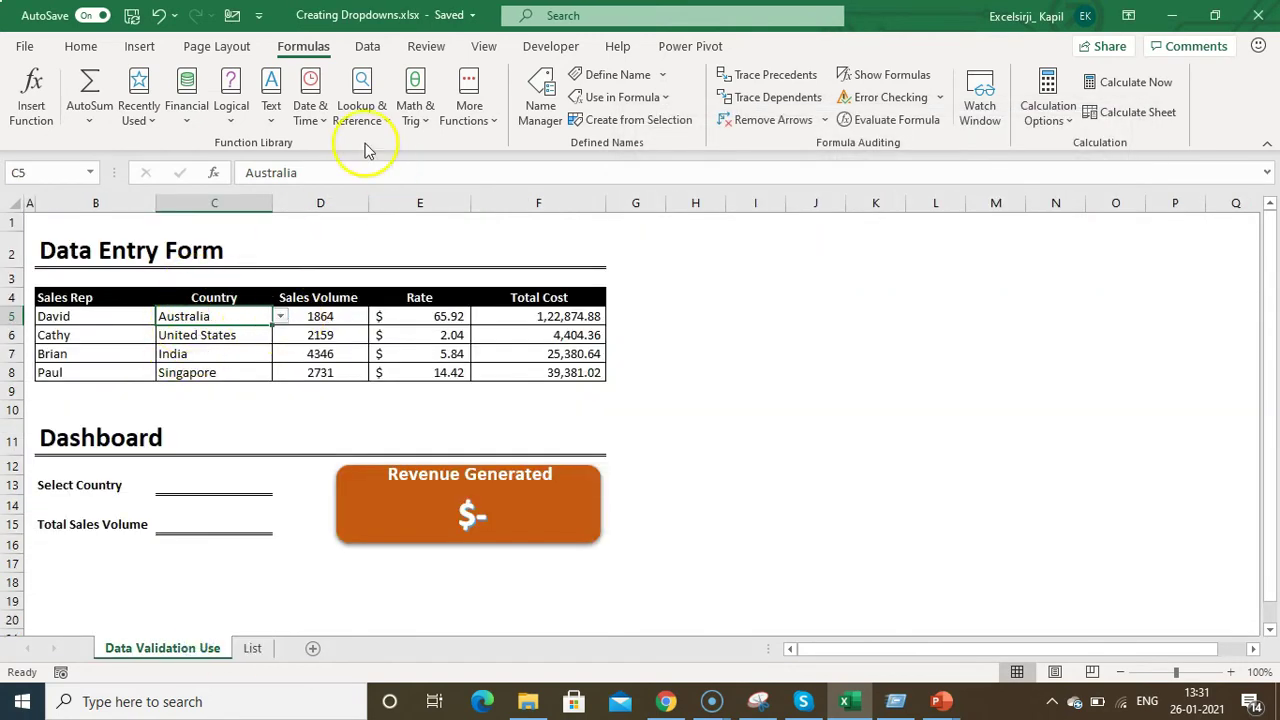
click(367, 46)
click(772, 118)
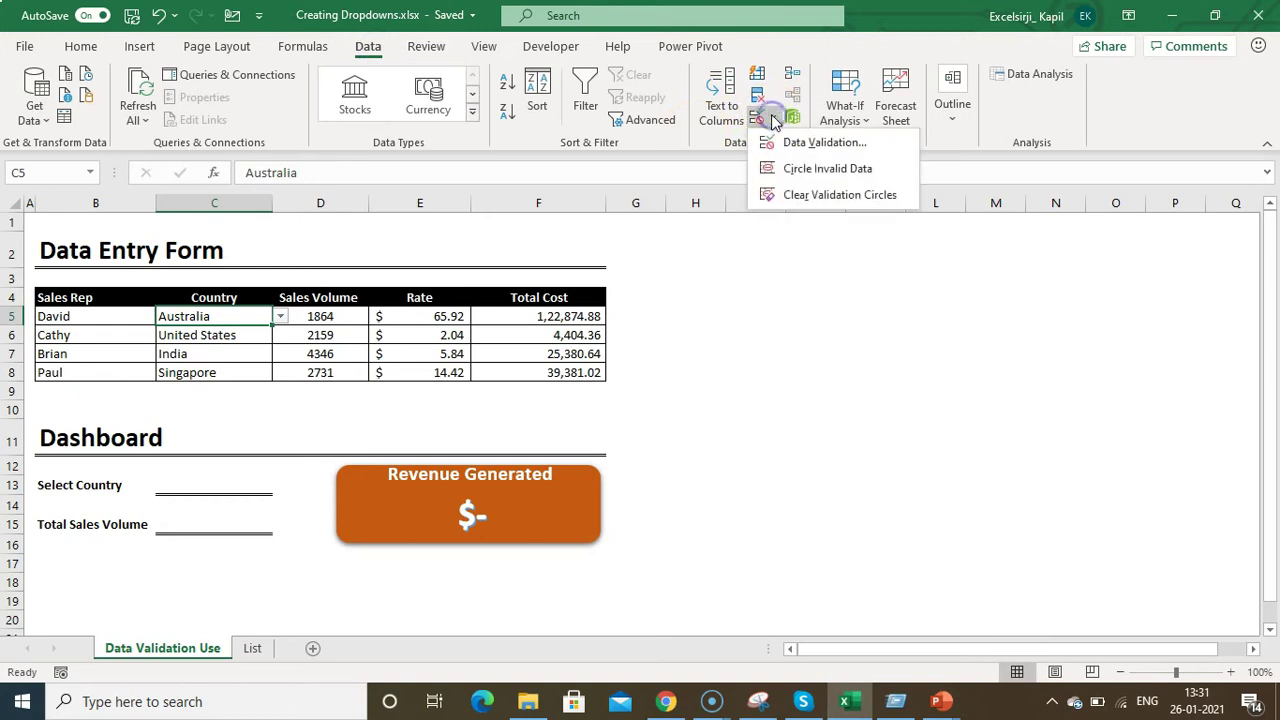
click(793, 137)
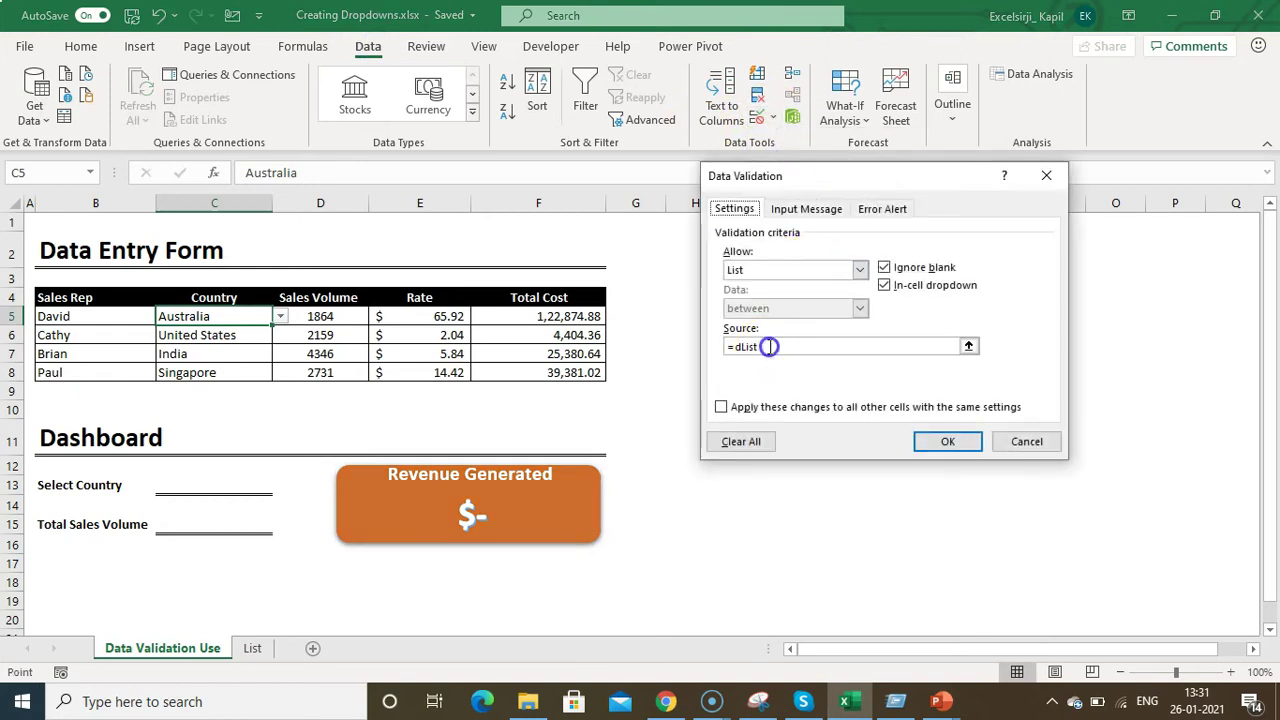
double_click(766, 346)
key(BackSpace)
text(D)
key(BackSpace)
text(dList)
key(Return)
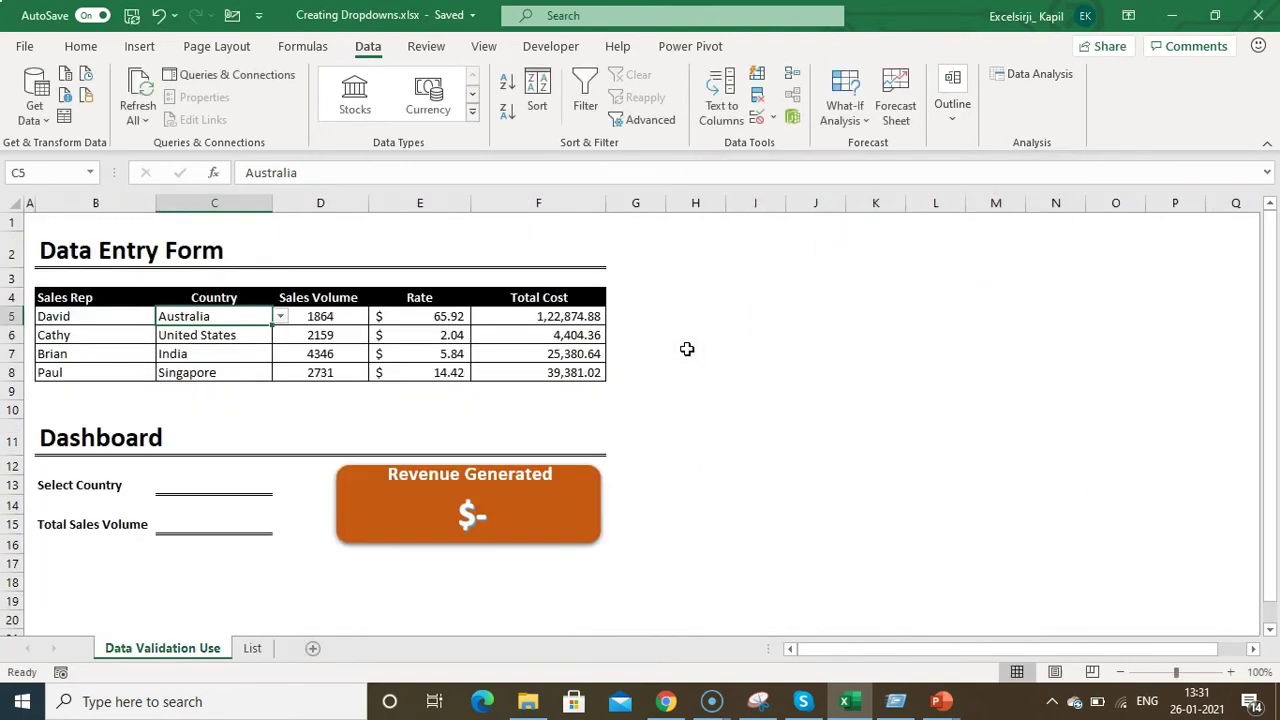
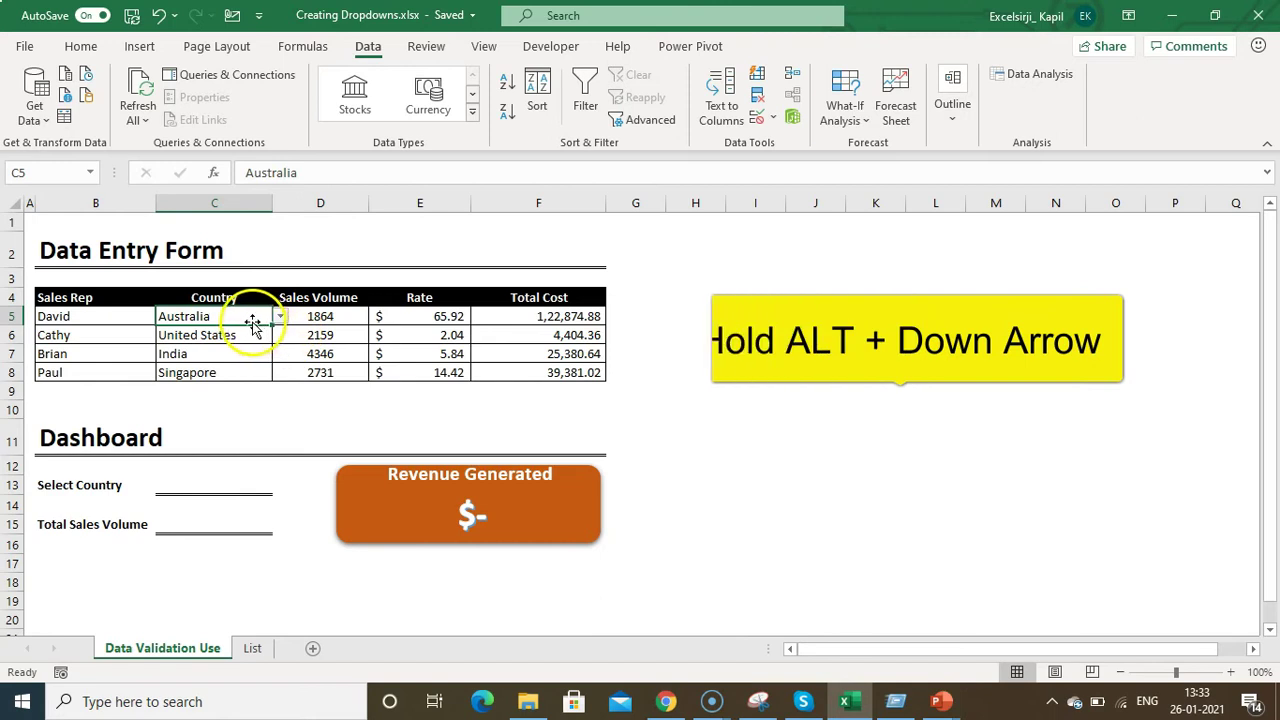
Step: Go through the country dropdown in cell C5 and choose Japan
key(alt)
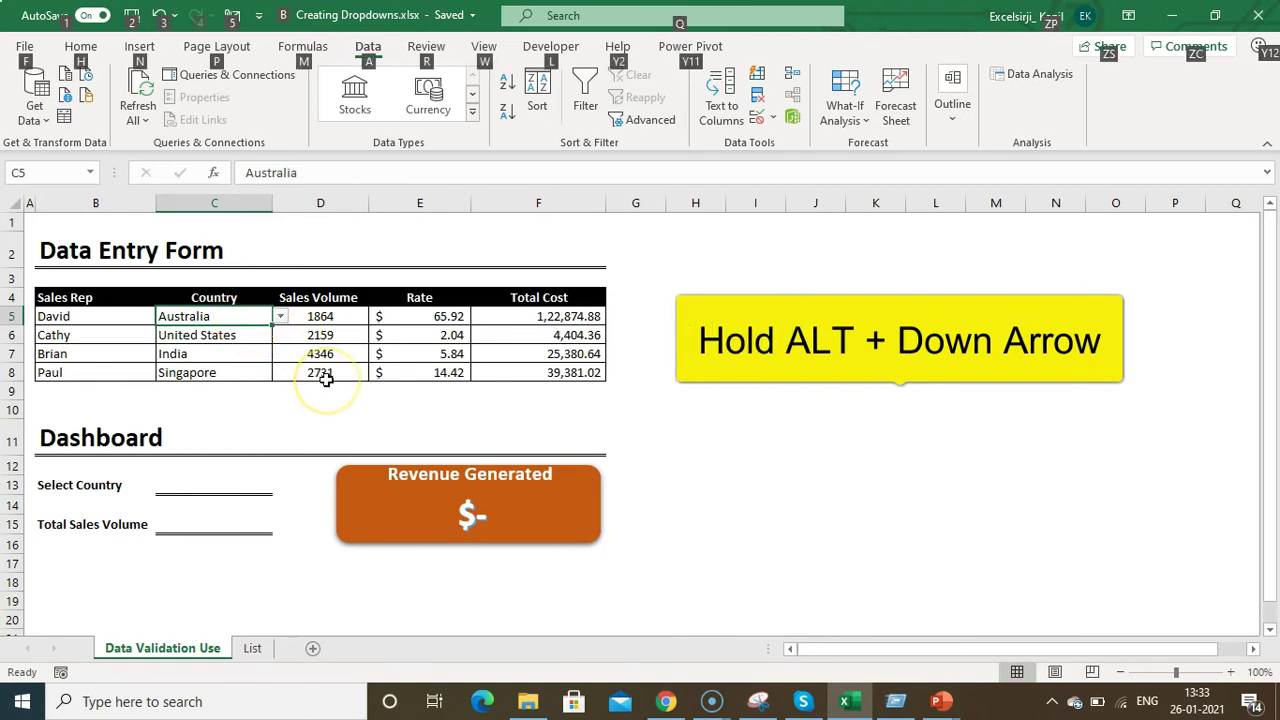
key(alt+Down)
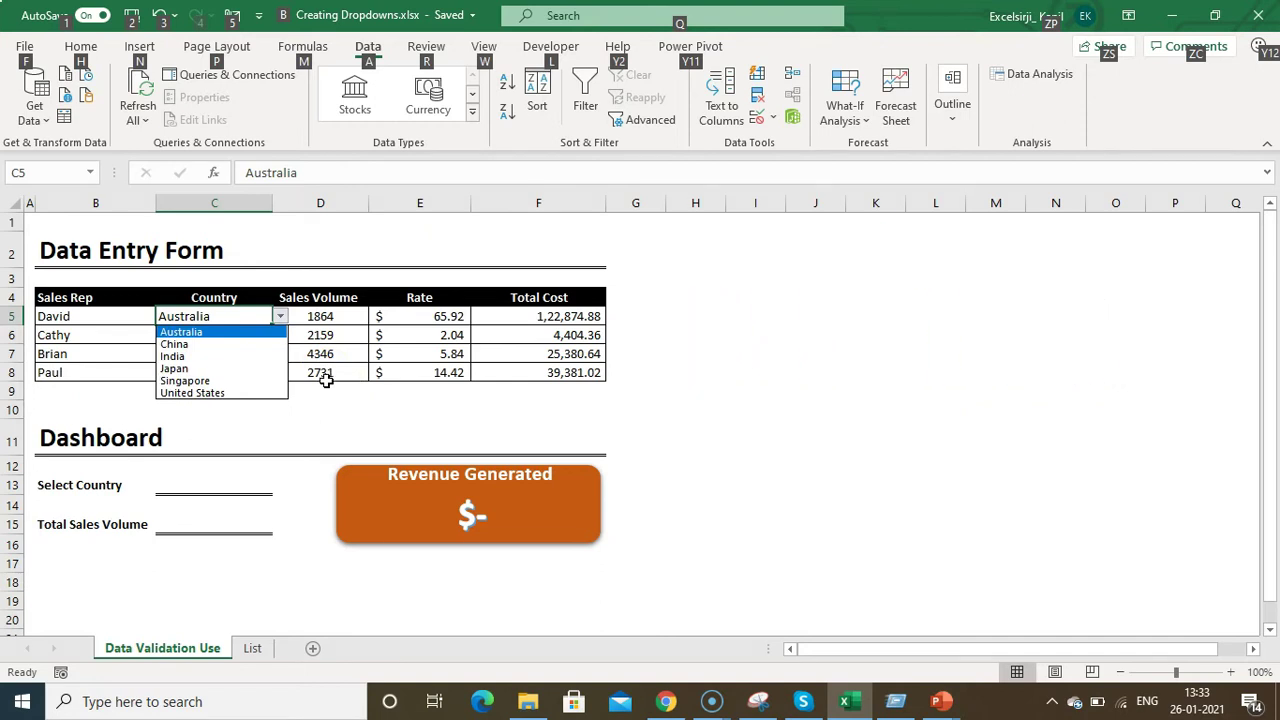
key(Down)
key(Down)
key(Down)
key(Down)
key(Down)
key(Up)
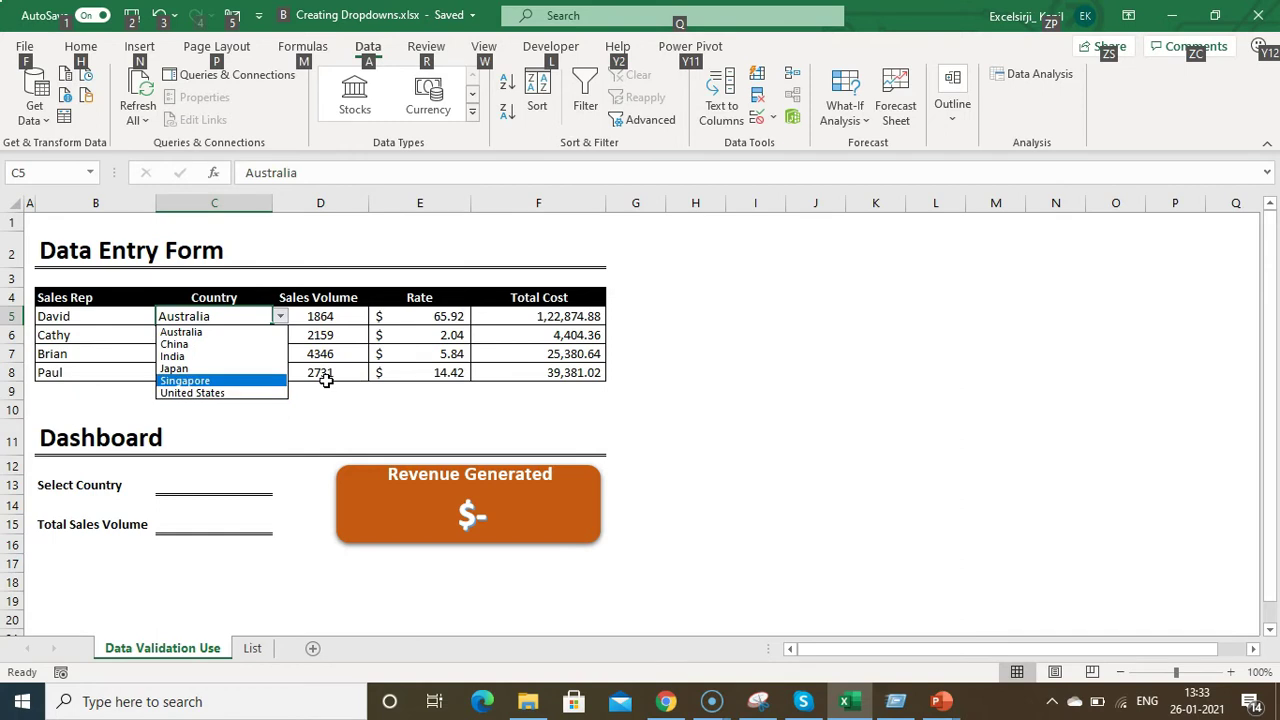
key(Up)
key(Up)
key(Up)
key(Up)
key(Down)
key(Down)
key(Down)
key(Down)
key(Up)
key(Up)
key(Up)
key(Up)
key(Down)
key(Down)
key(Down)
key(Down)
key(Down)
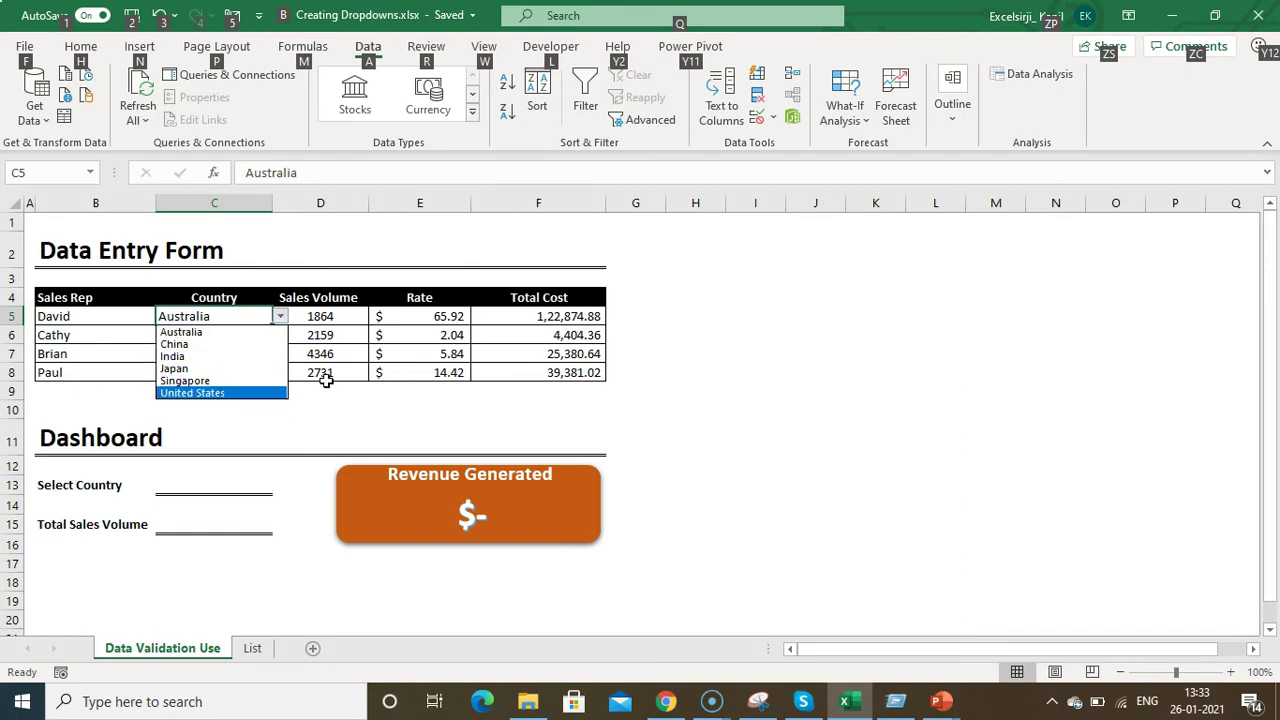
key(Up)
key(Up)
key(Up)
key(Up)
key(Up)
key(Down)
key(Down)
key(Down)
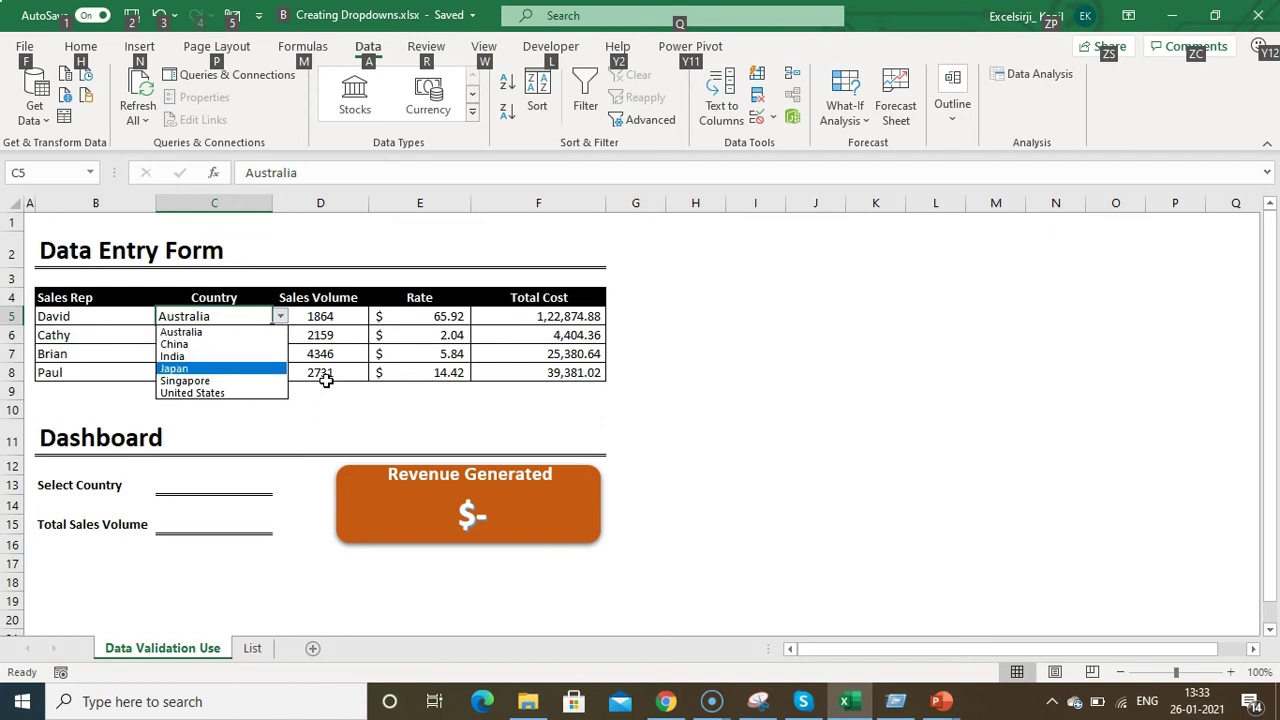
key(Return)
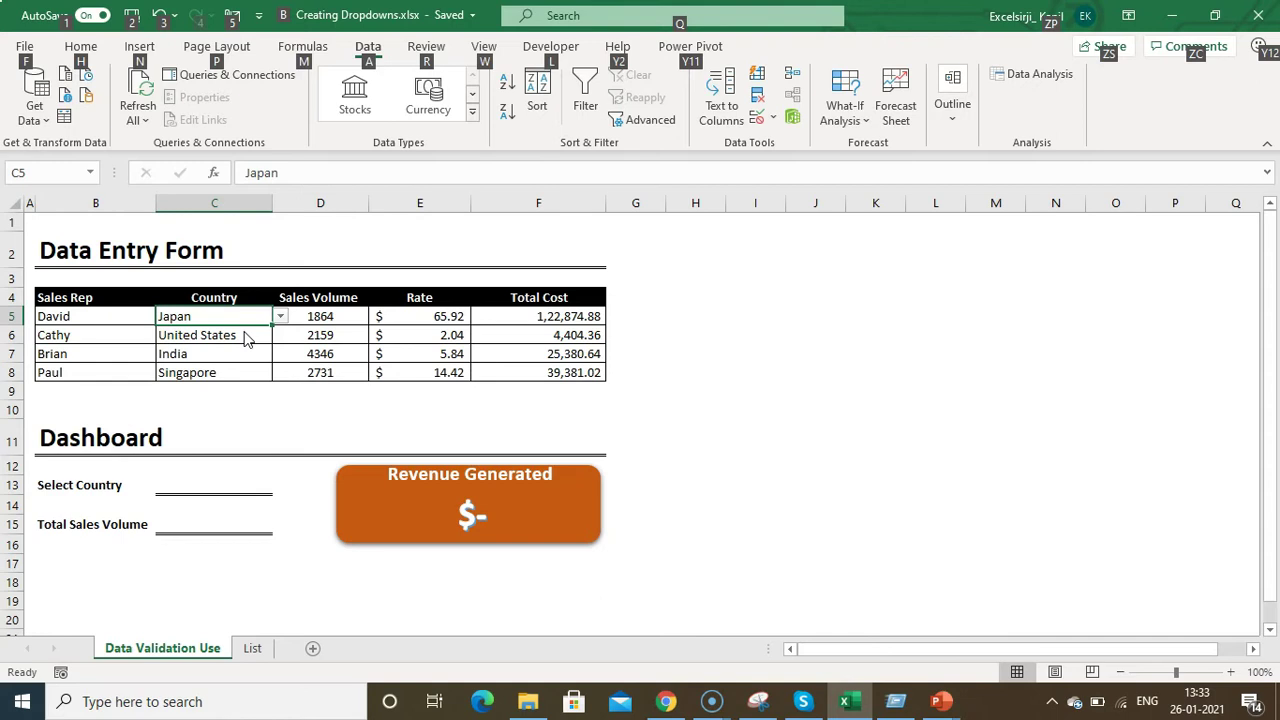
Step: Review the country options offered in cell C5's dropdown and close the list without changing the selection
click(234, 320)
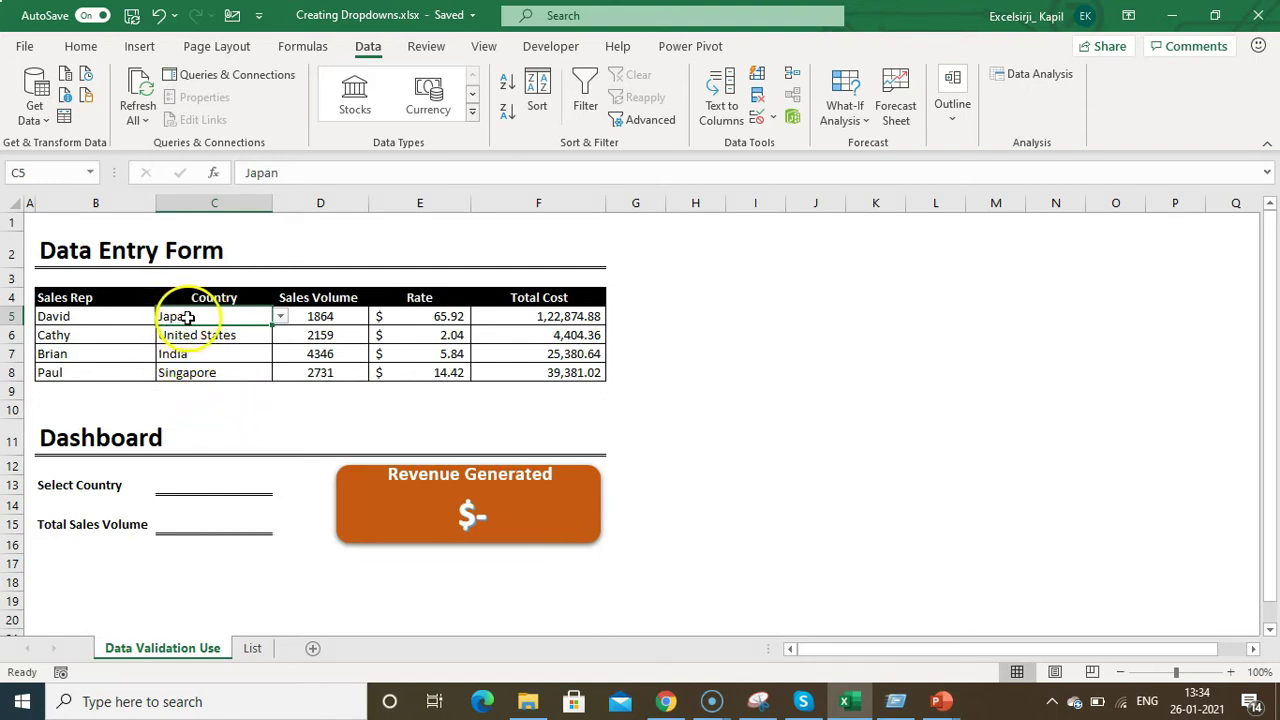
click(279, 316)
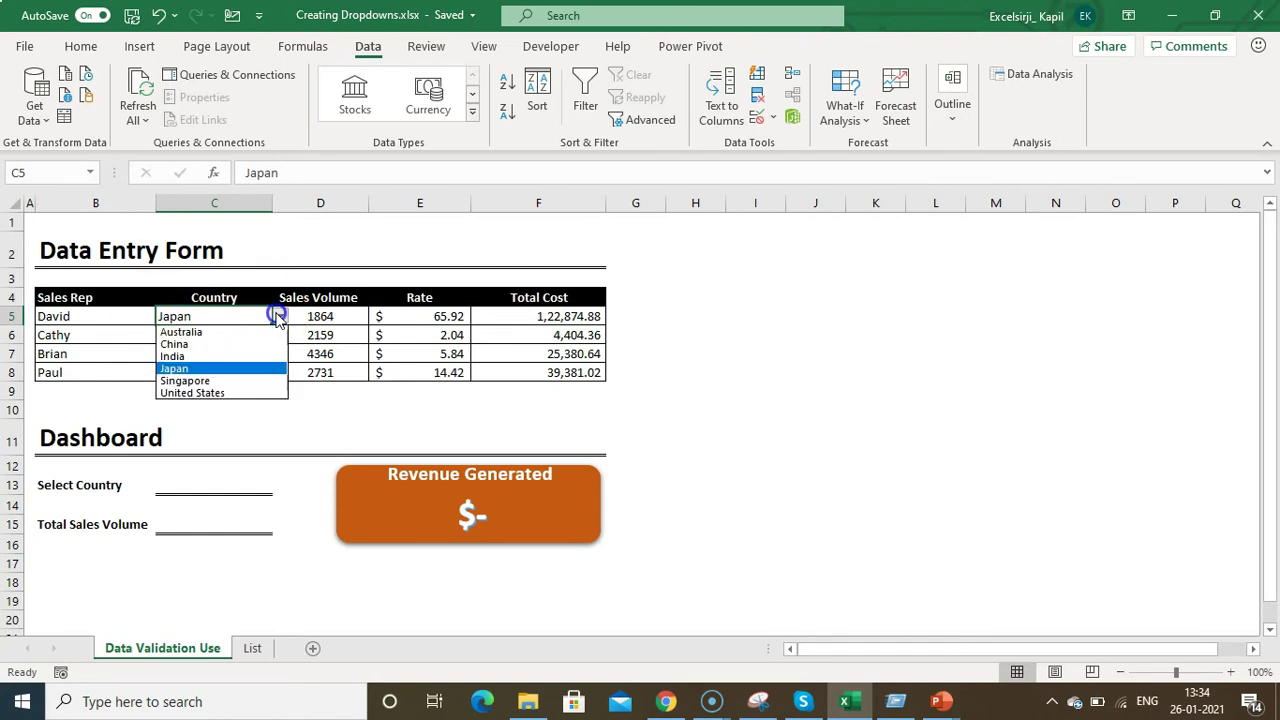
click(279, 316)
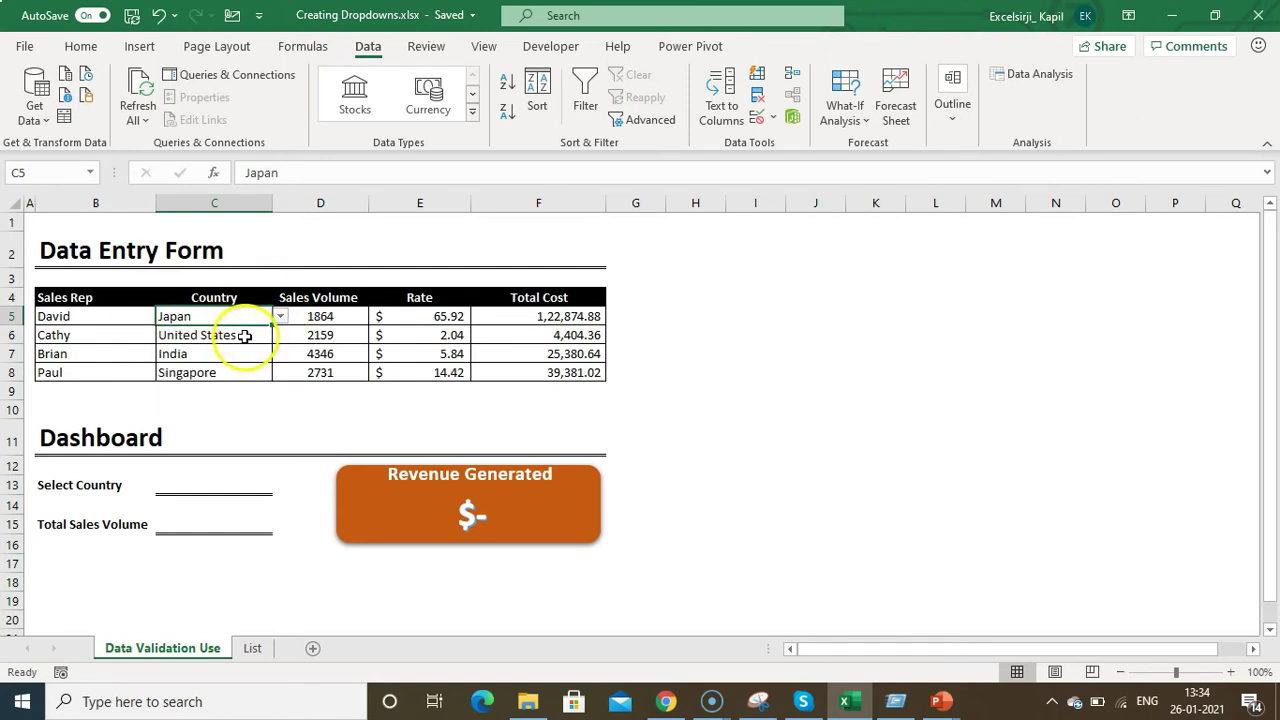
Step: Extend the data validation of cell C5, with list source =dList, to the whole Country range C5:C8
click(245, 335)
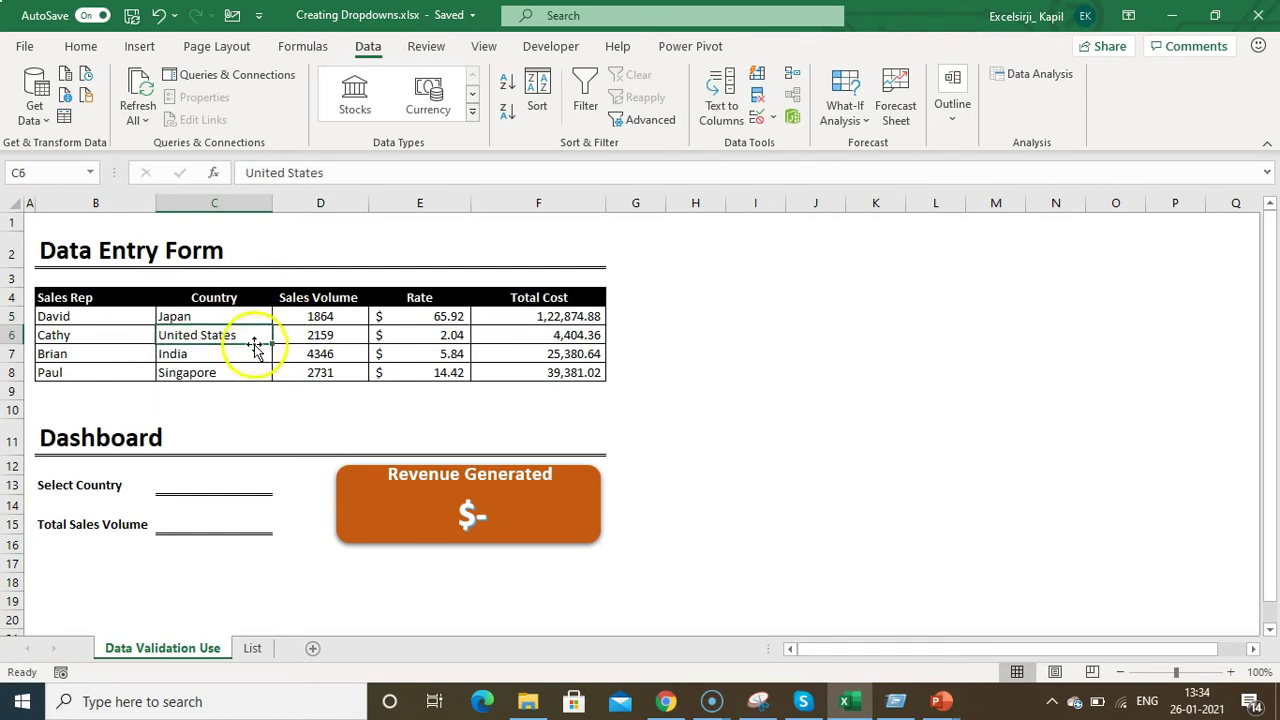
click(266, 318)
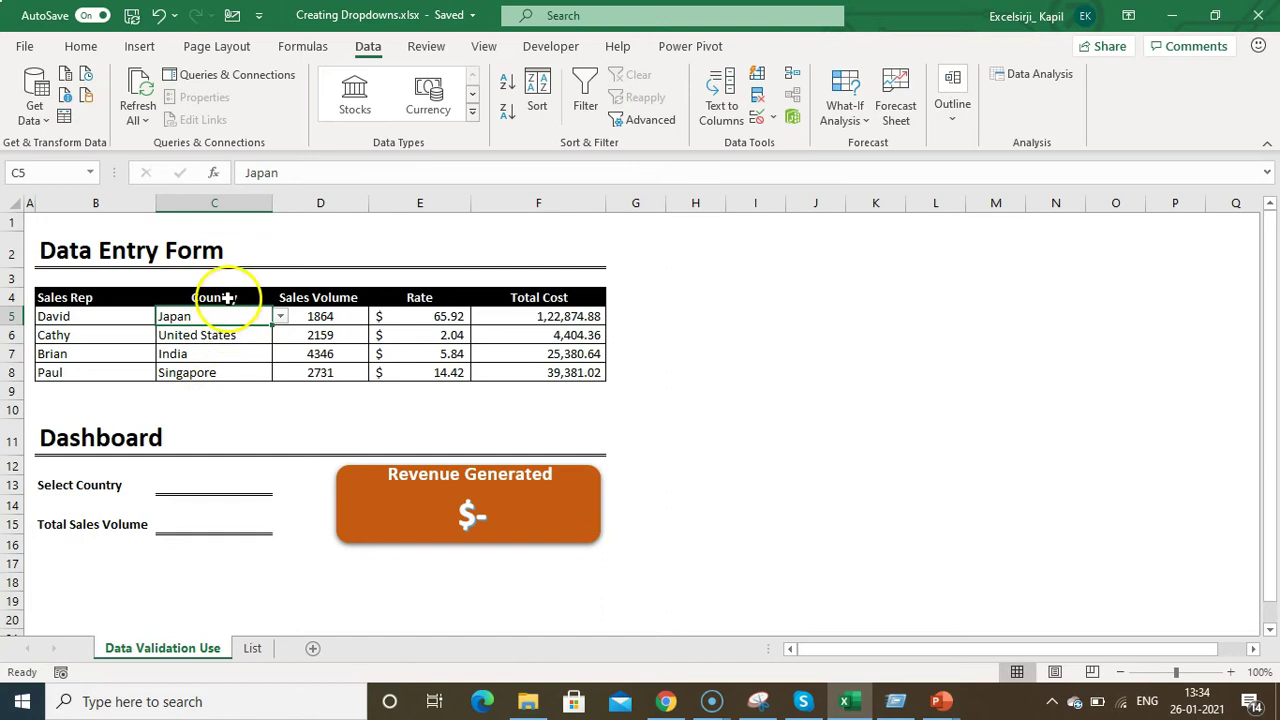
drag(222, 318, 218, 385)
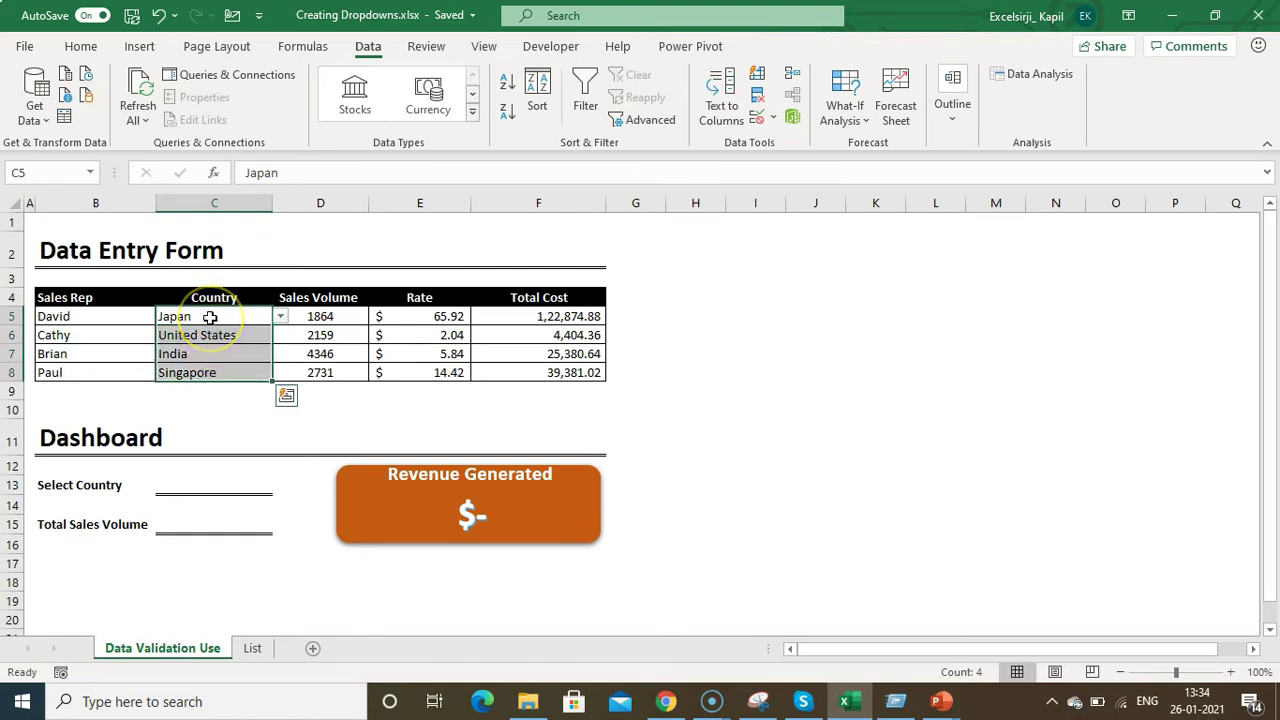
click(771, 116)
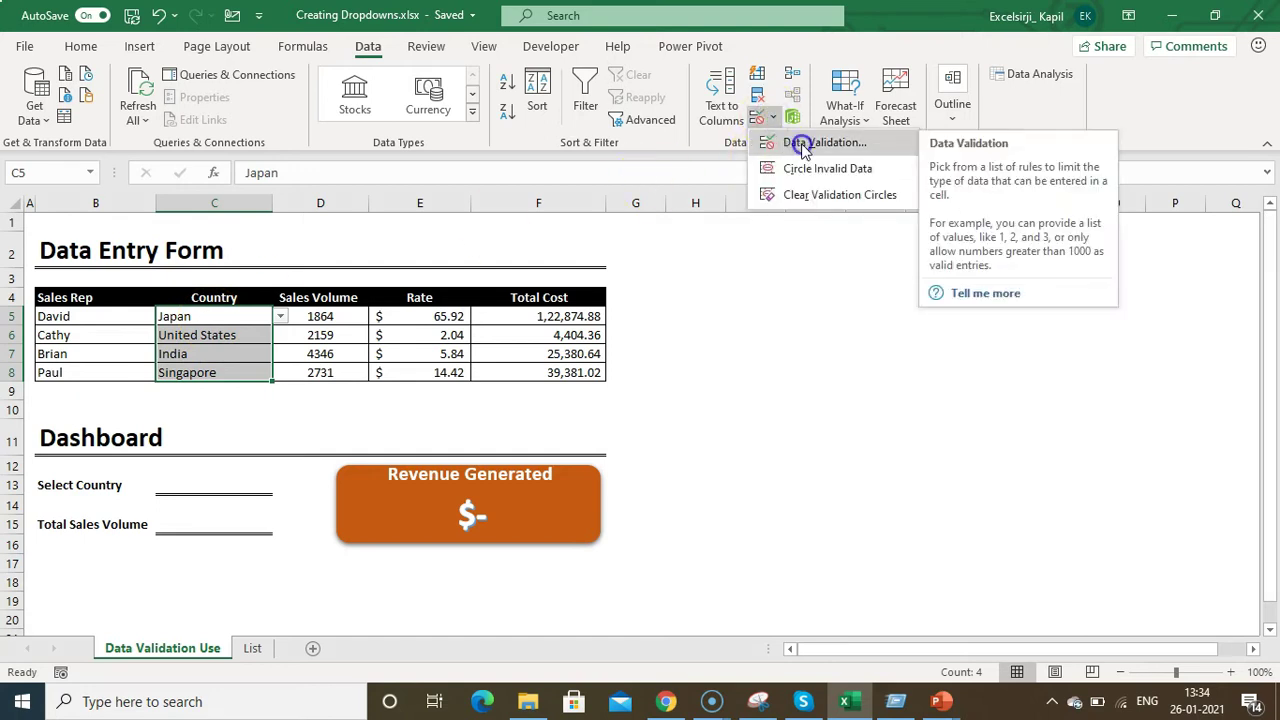
click(788, 145)
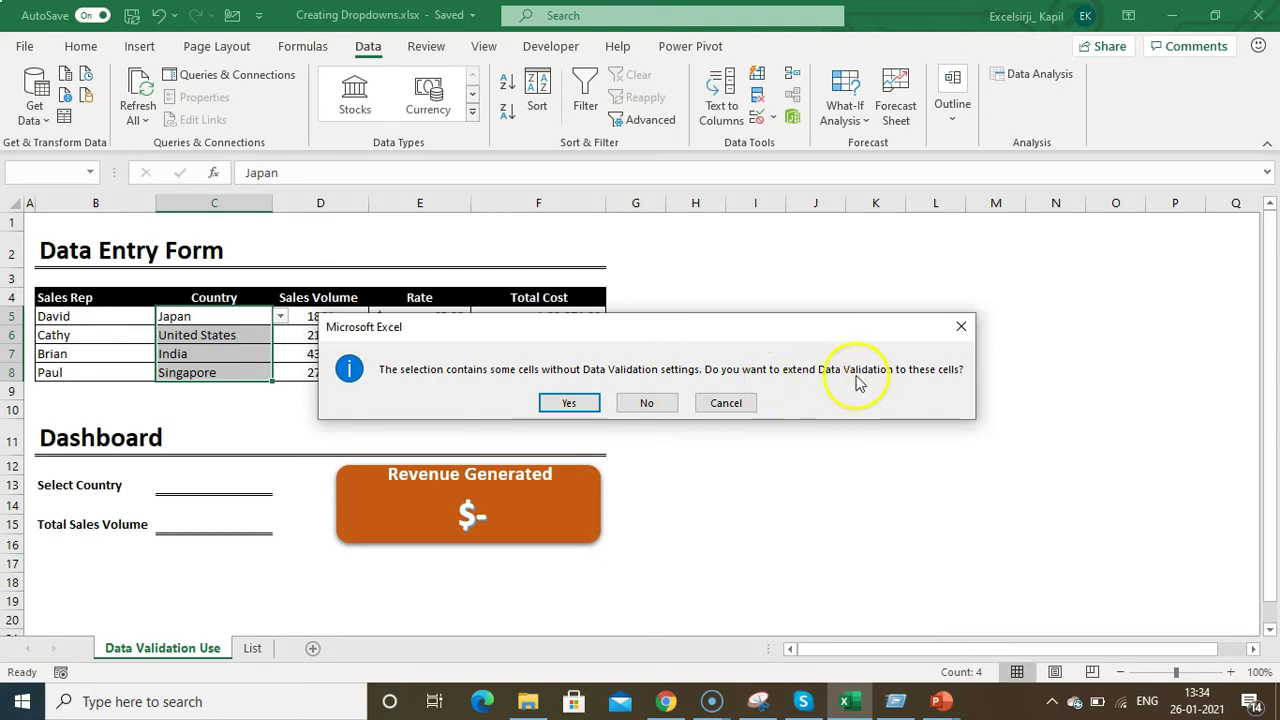
click(568, 405)
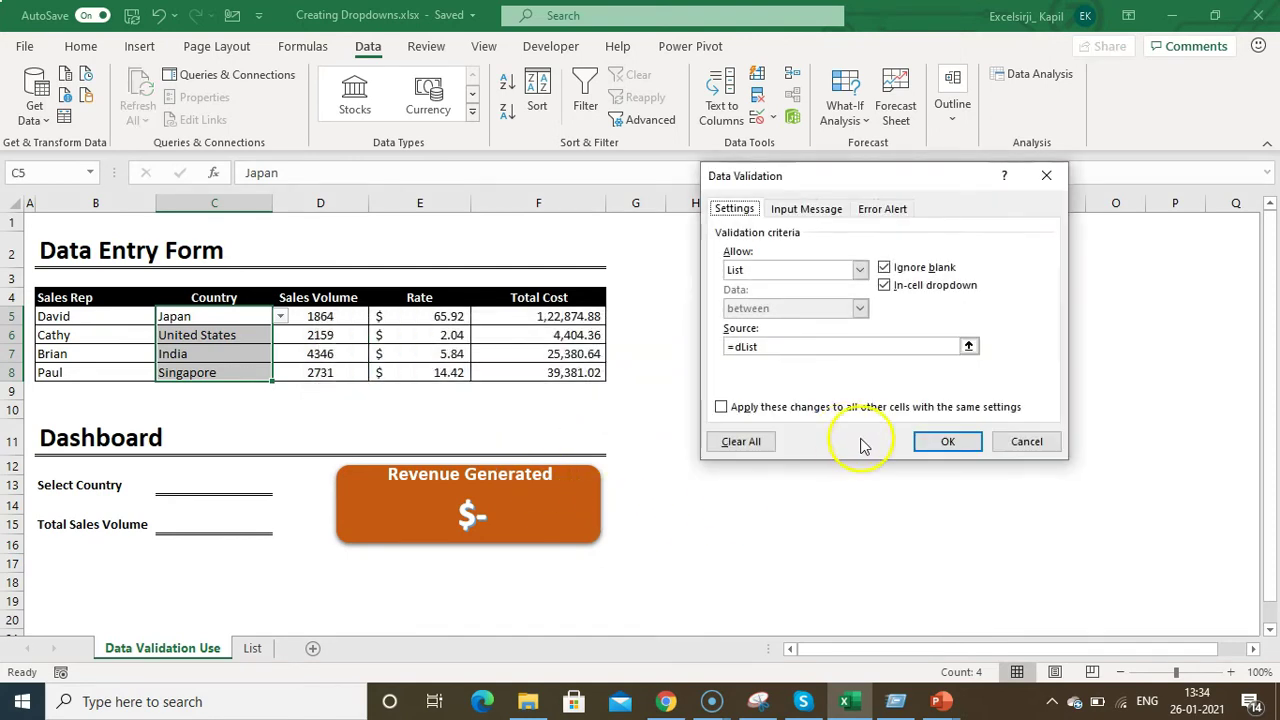
click(948, 442)
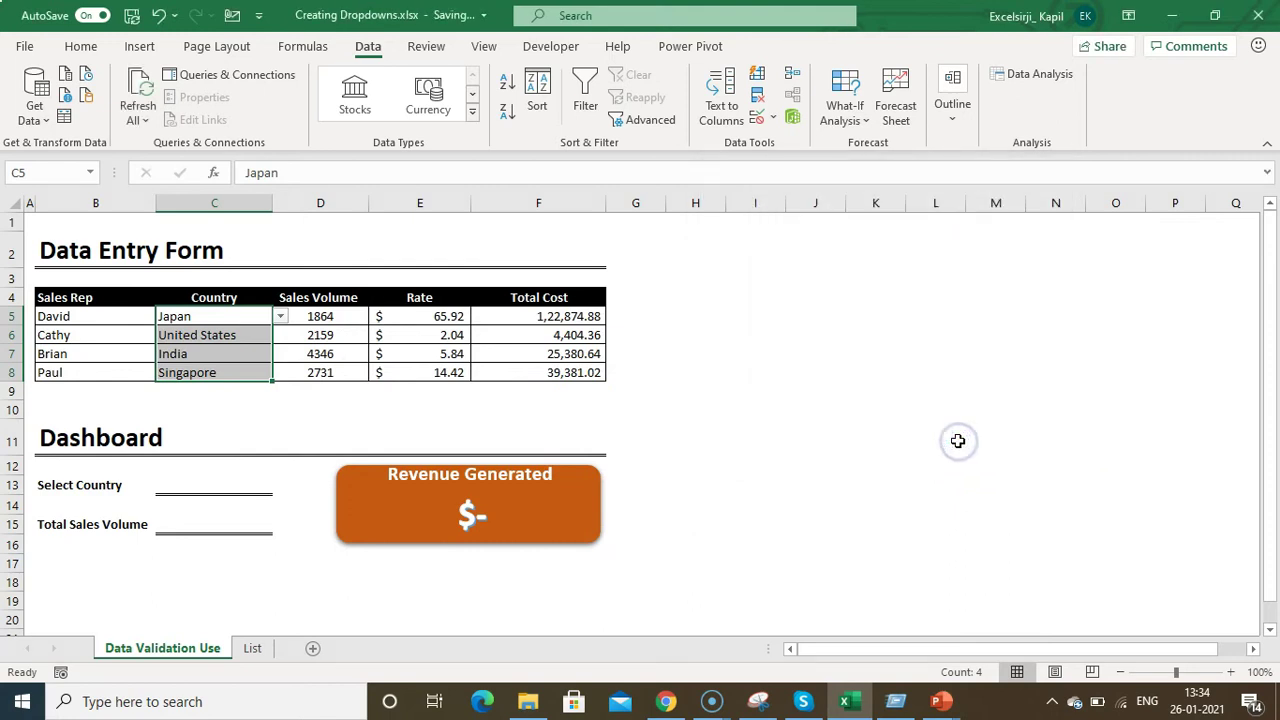
Step: Check the country dropdown in cell C7 without changing its selection, and check cells C5 and C6 for a dropdown
click(262, 352)
click(281, 354)
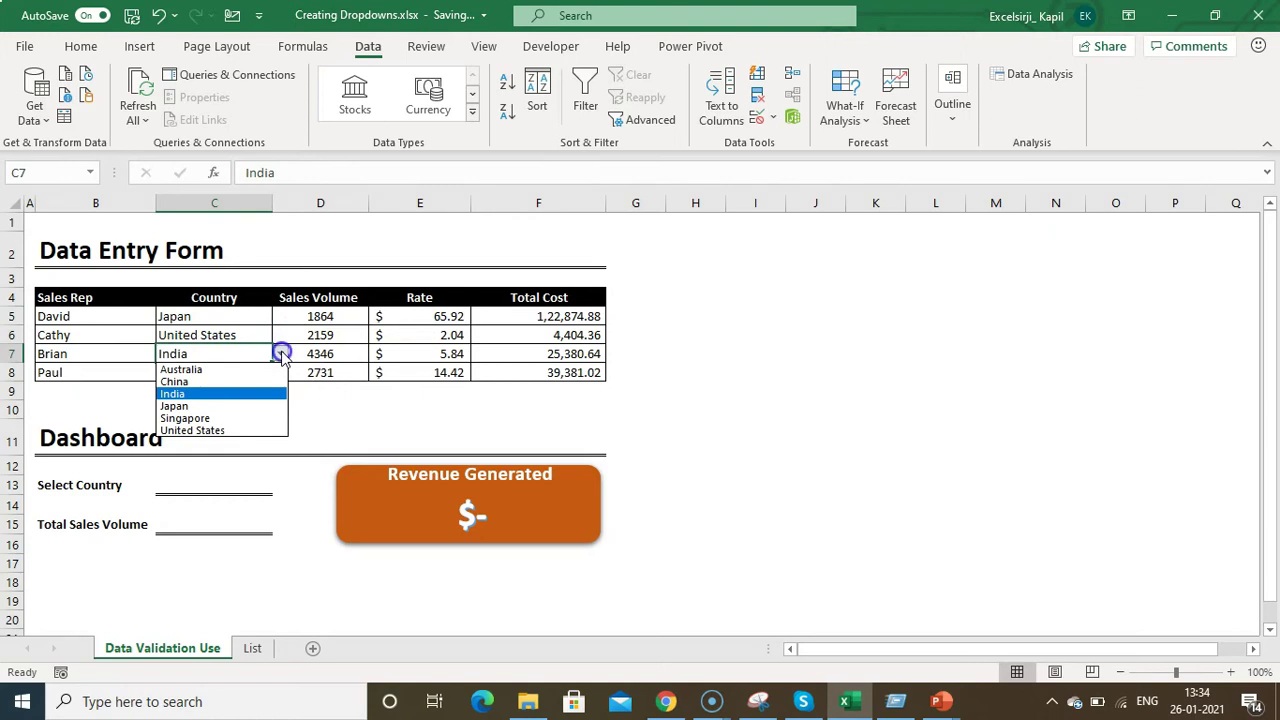
click(281, 355)
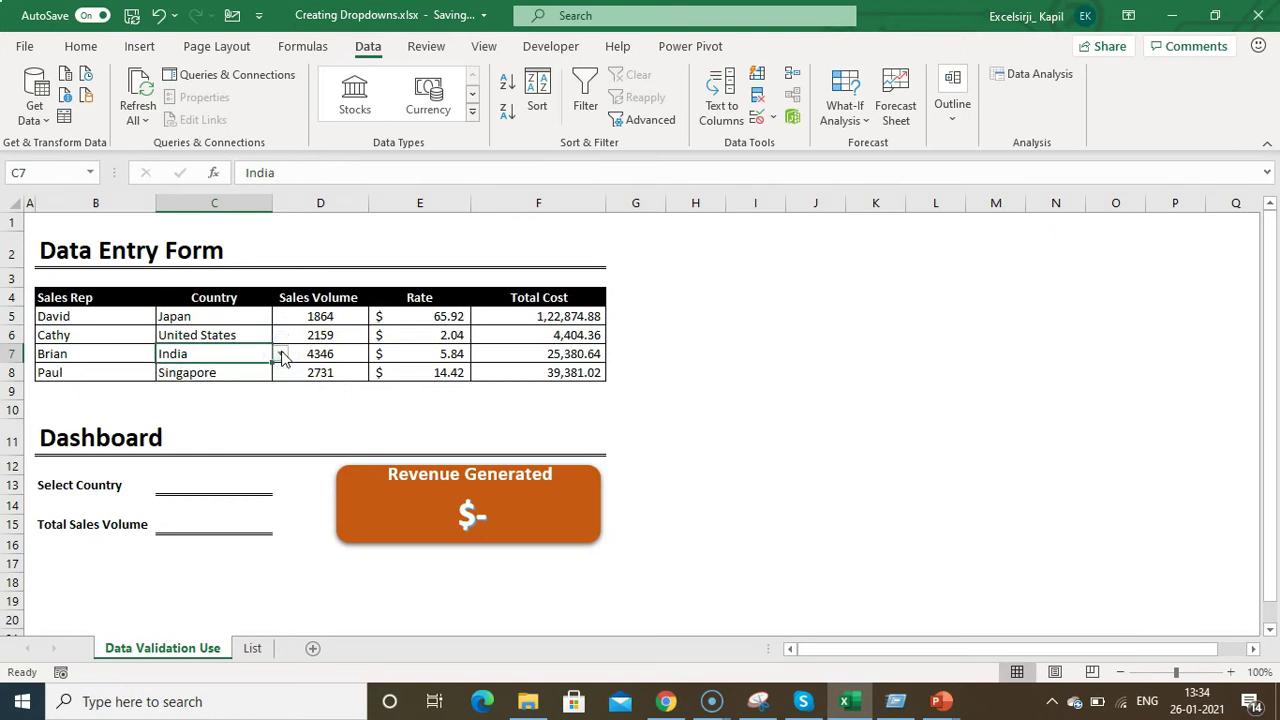
click(225, 317)
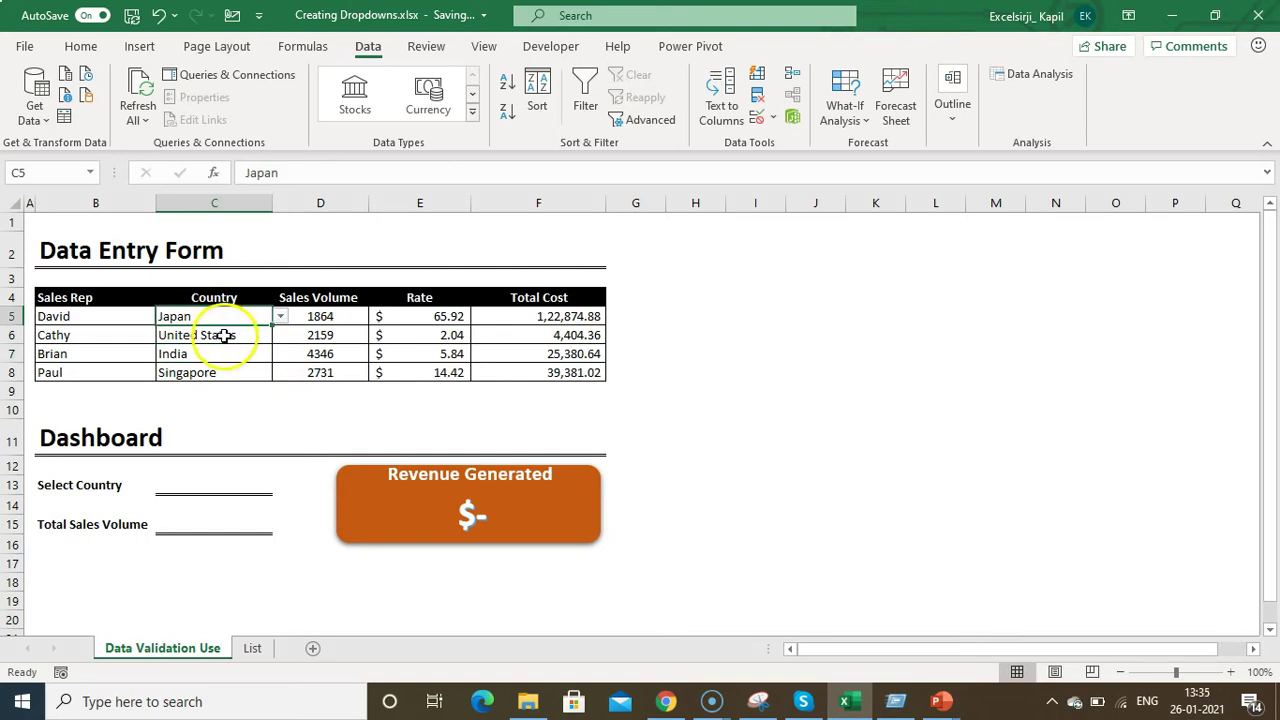
click(225, 336)
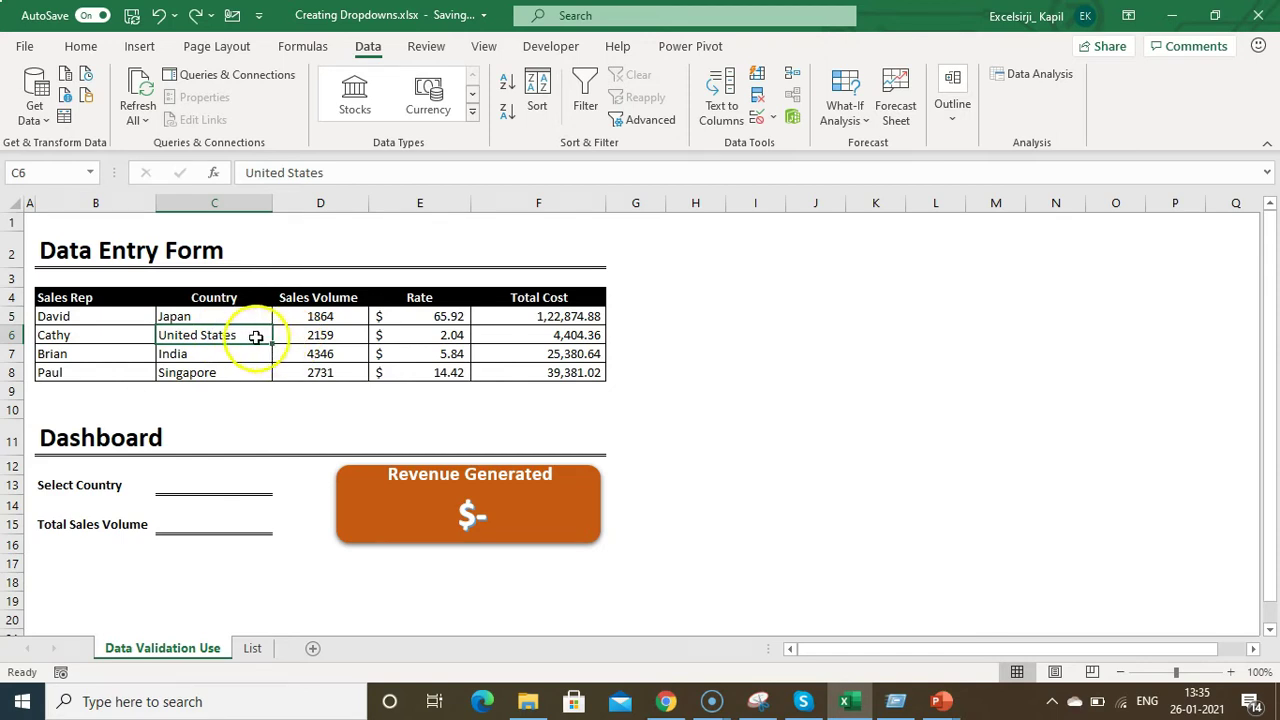
Step: Copy cell C5 and paste only its validation onto the Country cells C5:C8 with Paste Special
click(238, 319)
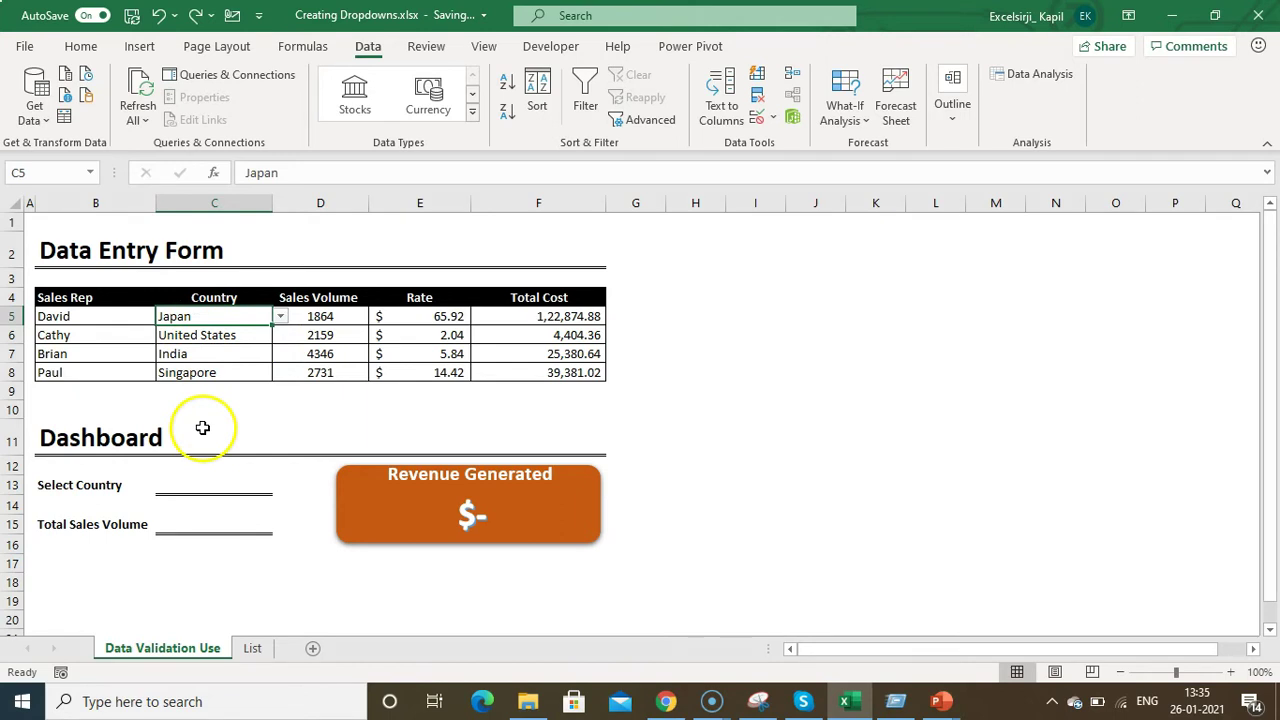
key(ctrl+c)
drag(235, 318, 191, 366)
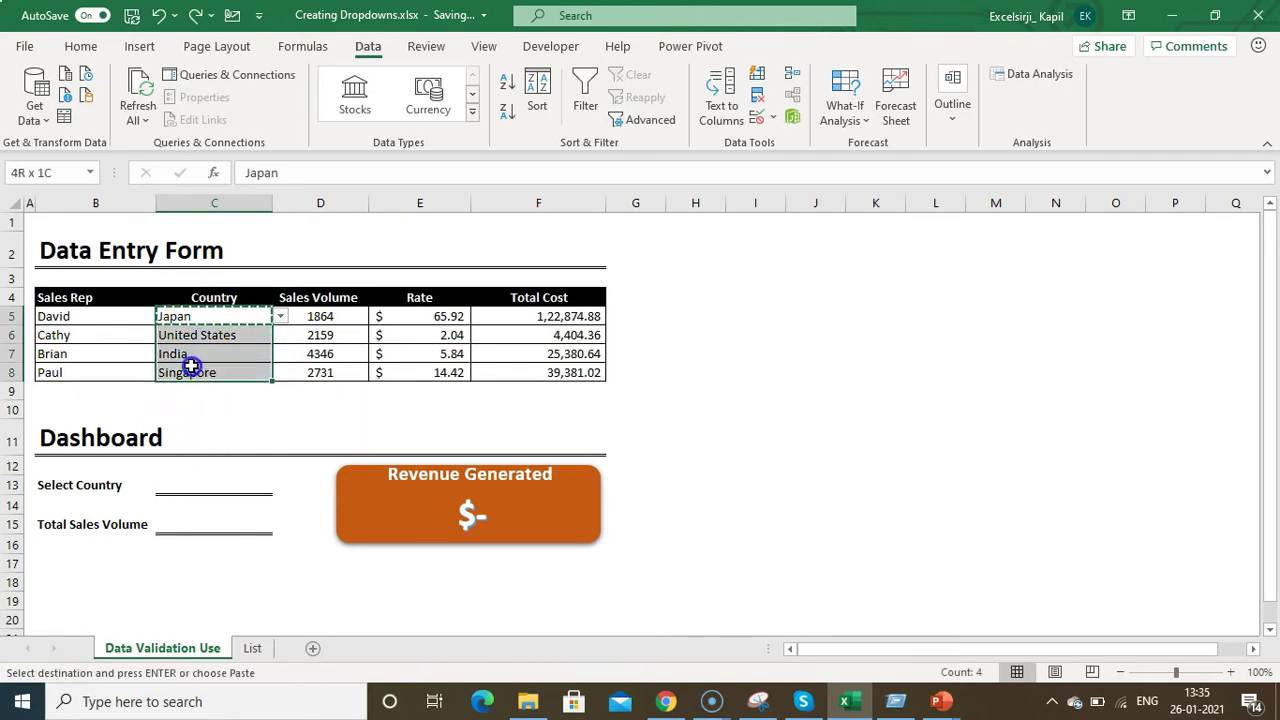
right_click(191, 366)
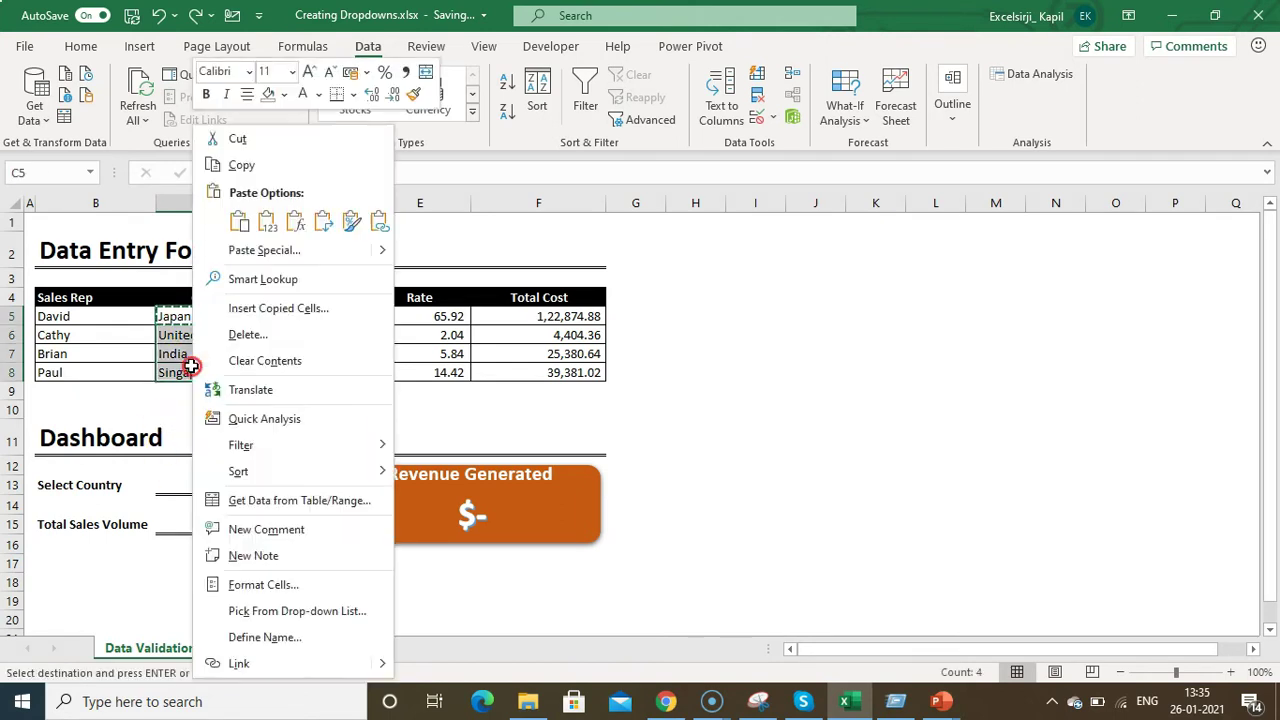
click(278, 262)
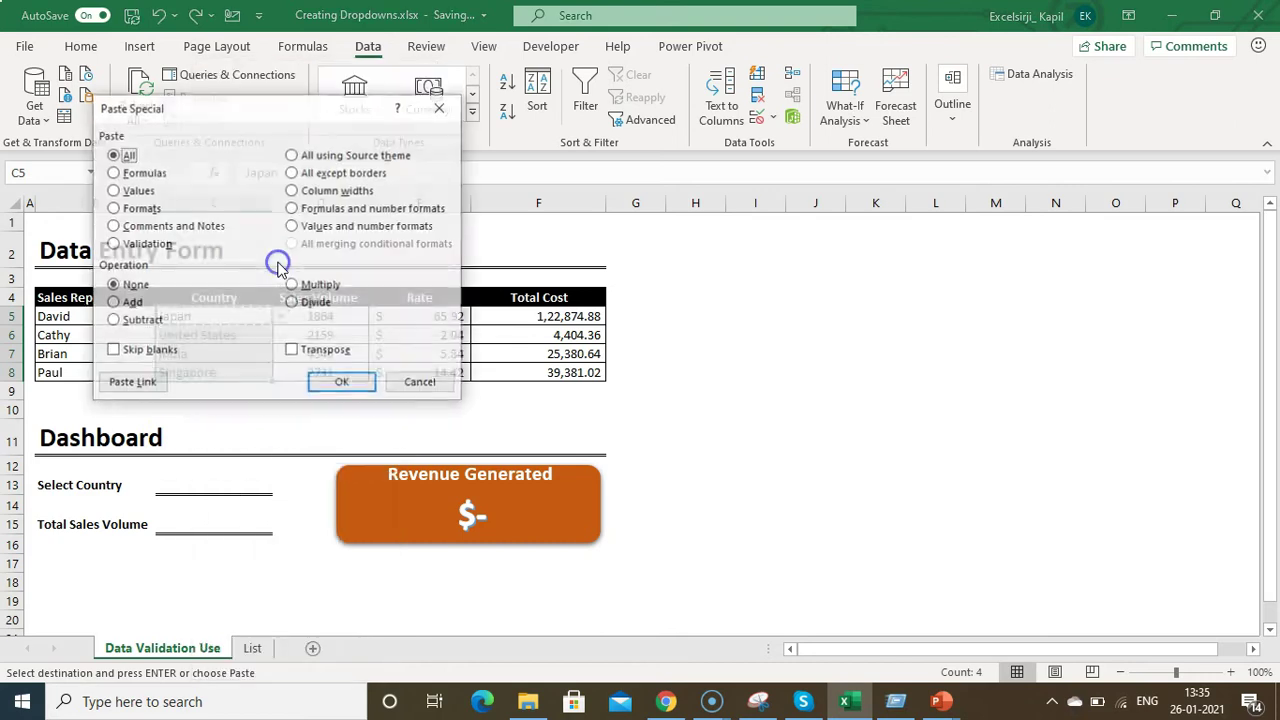
click(152, 246)
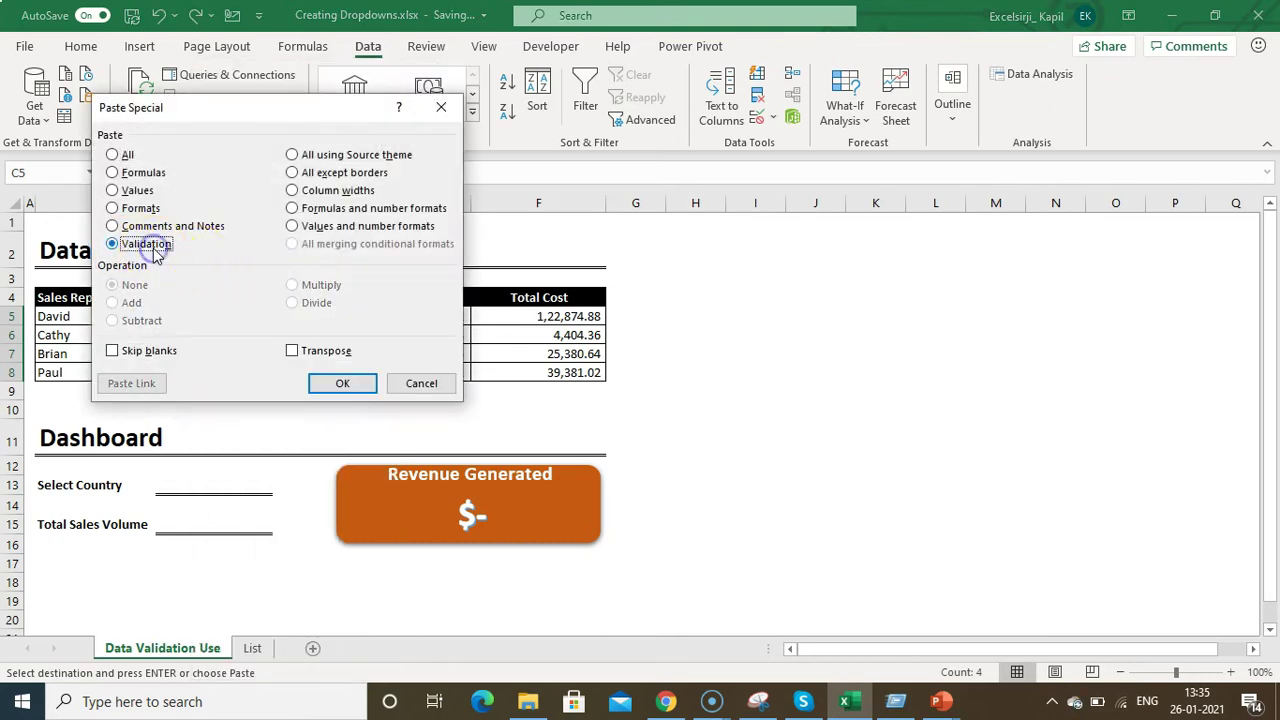
click(349, 385)
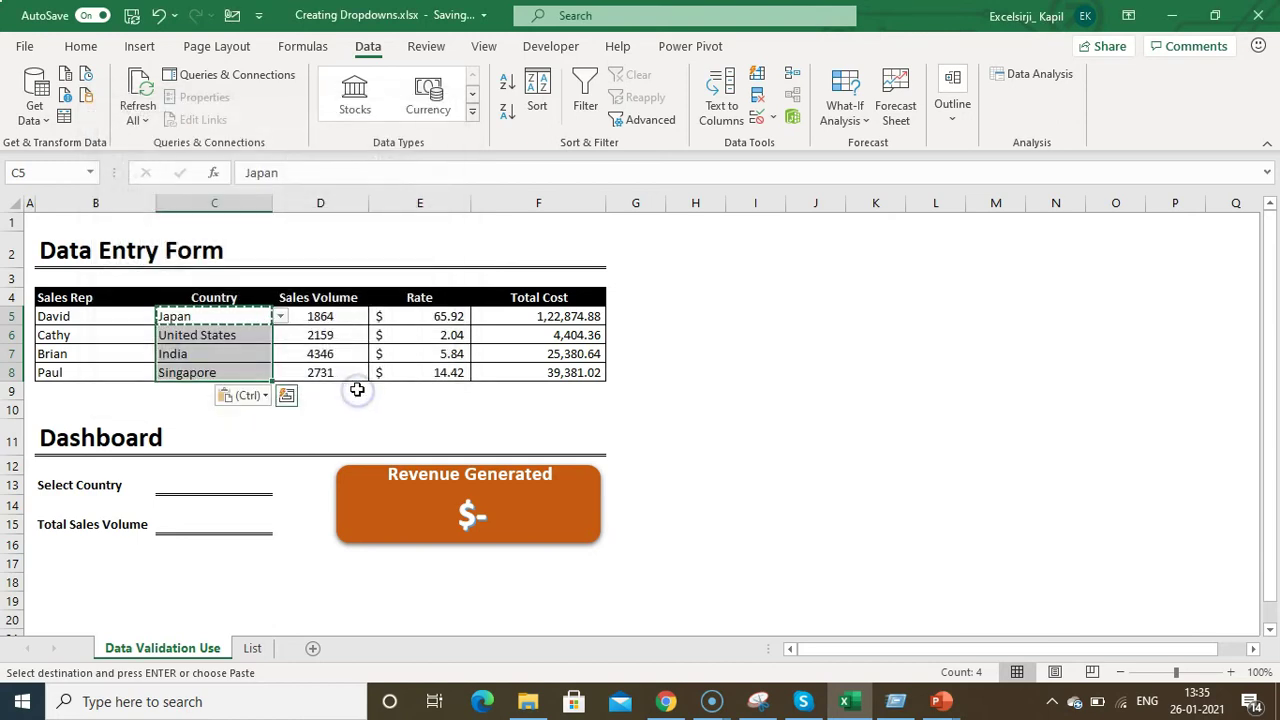
key(Escape)
Step: Check the country dropdown in cell C6 and close the list without changing the selection
click(215, 340)
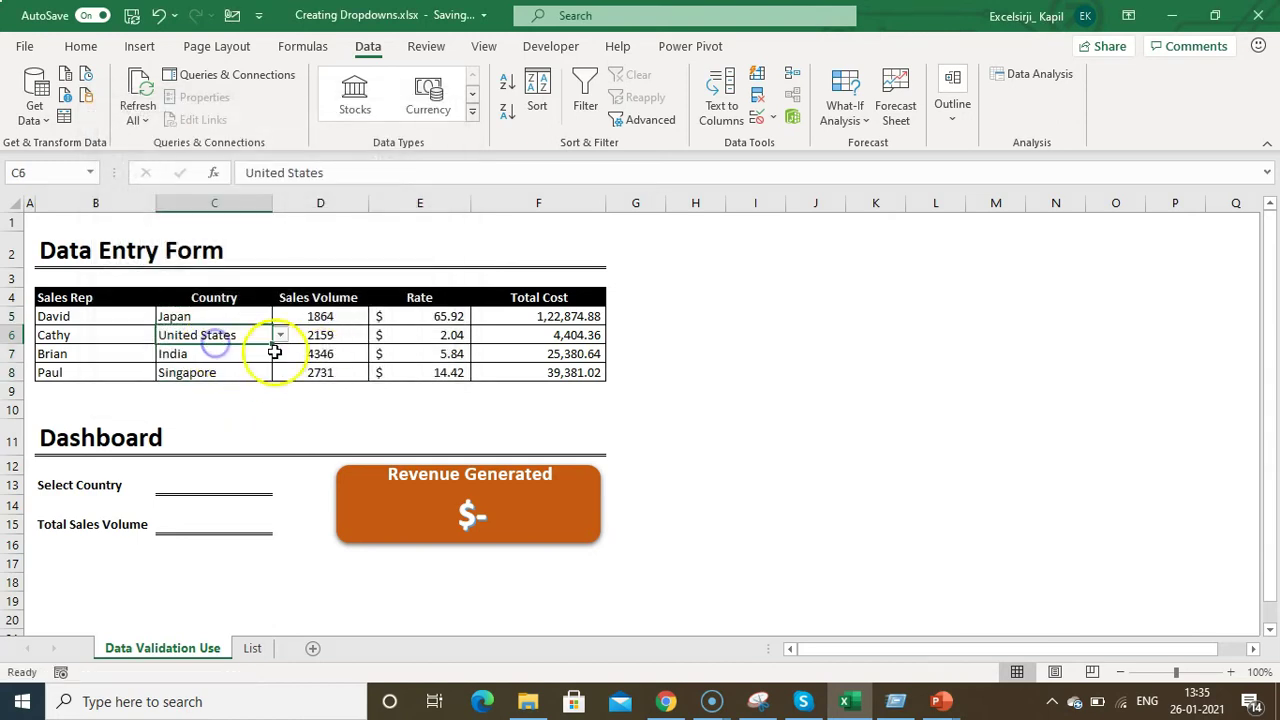
click(280, 335)
click(281, 337)
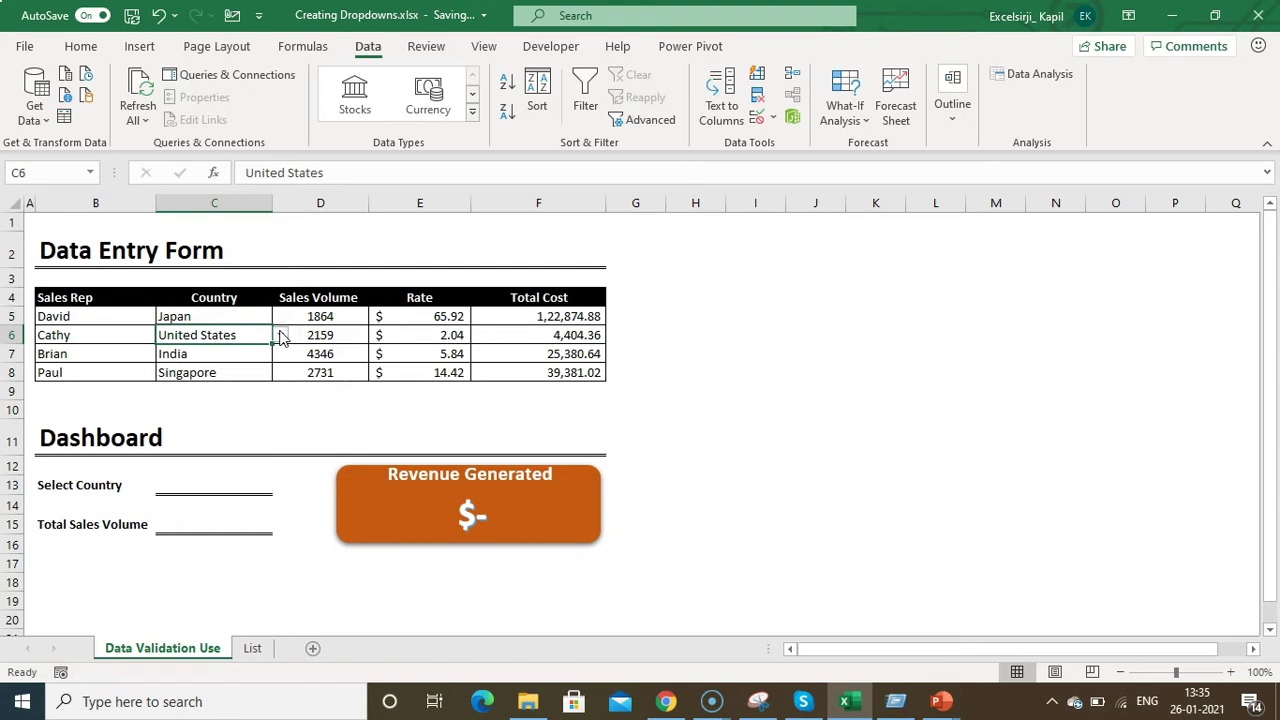
key(alt+Tab)
key(Escape)
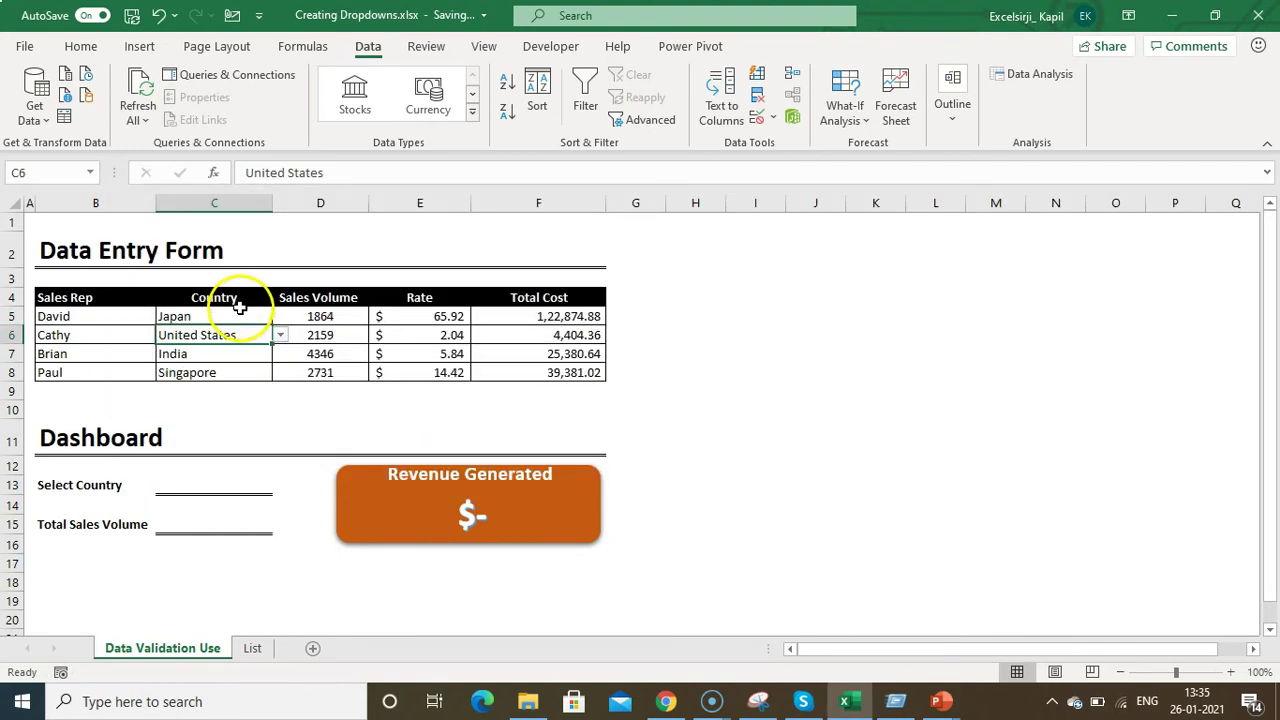
Step: Try to enter the unlisted country Russia in cell C5, review the dropdown options, retry the entry and cancel it
click(237, 315)
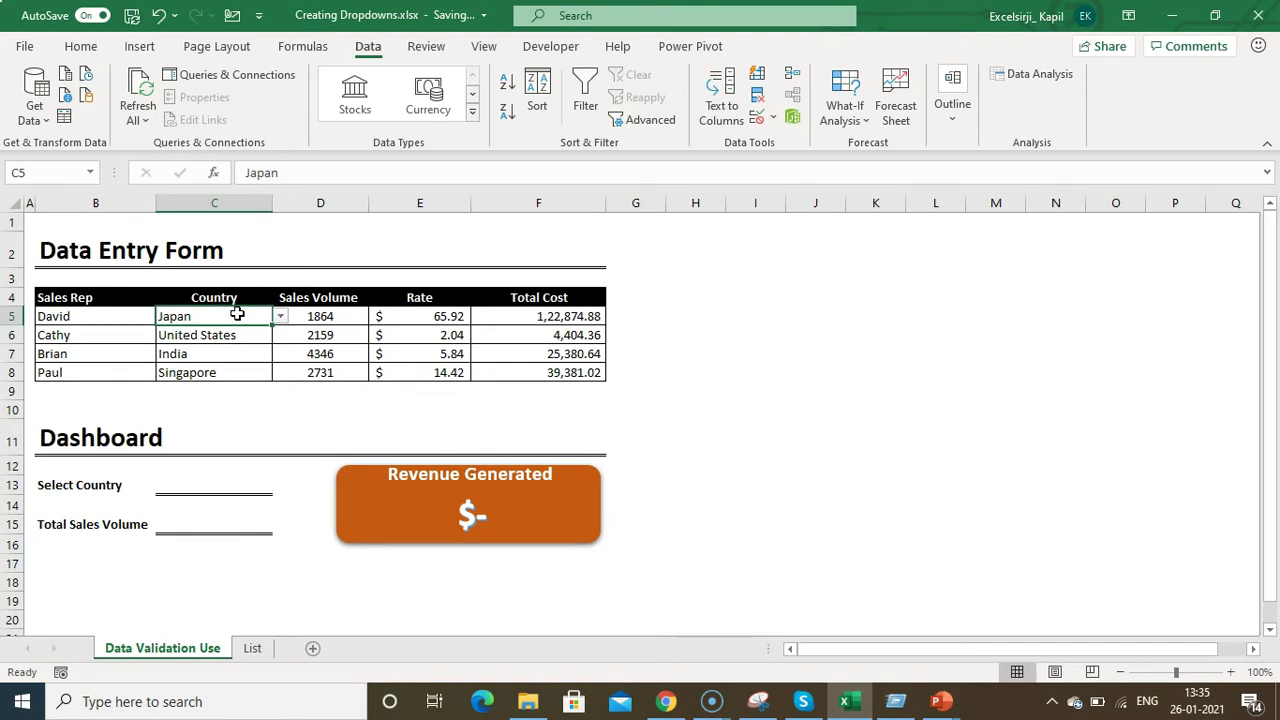
click(322, 370)
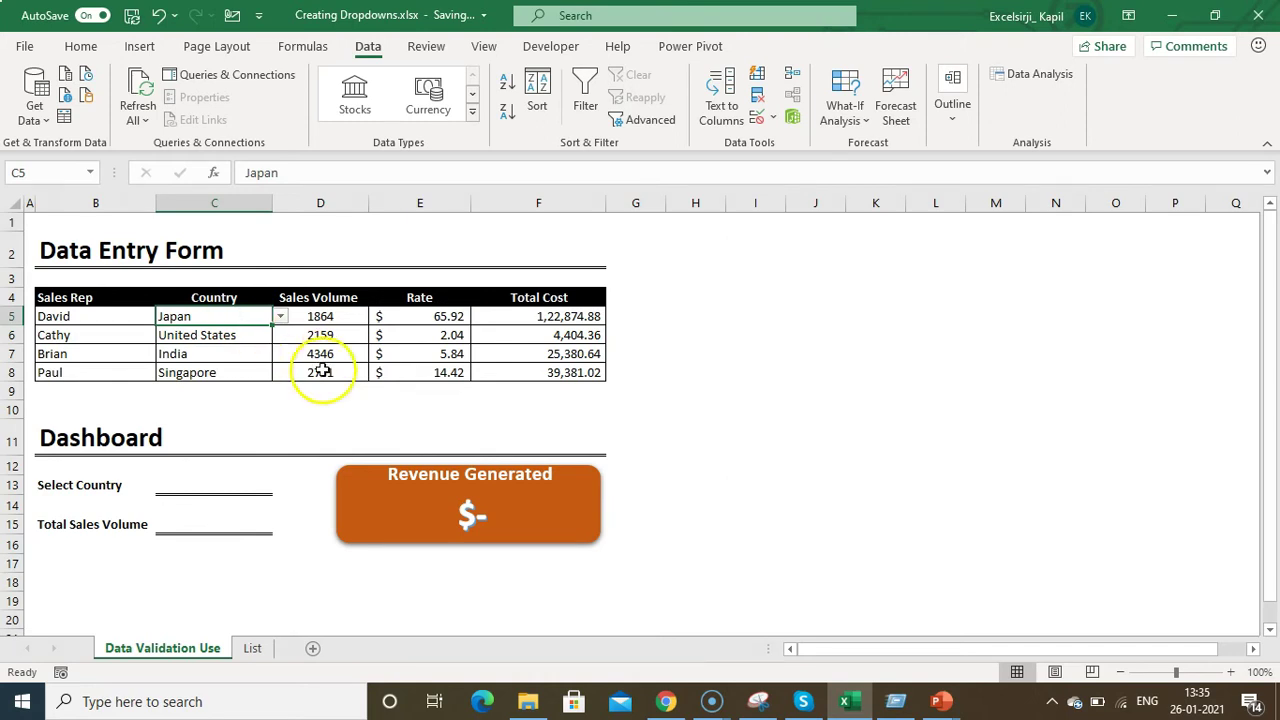
text(Russia)
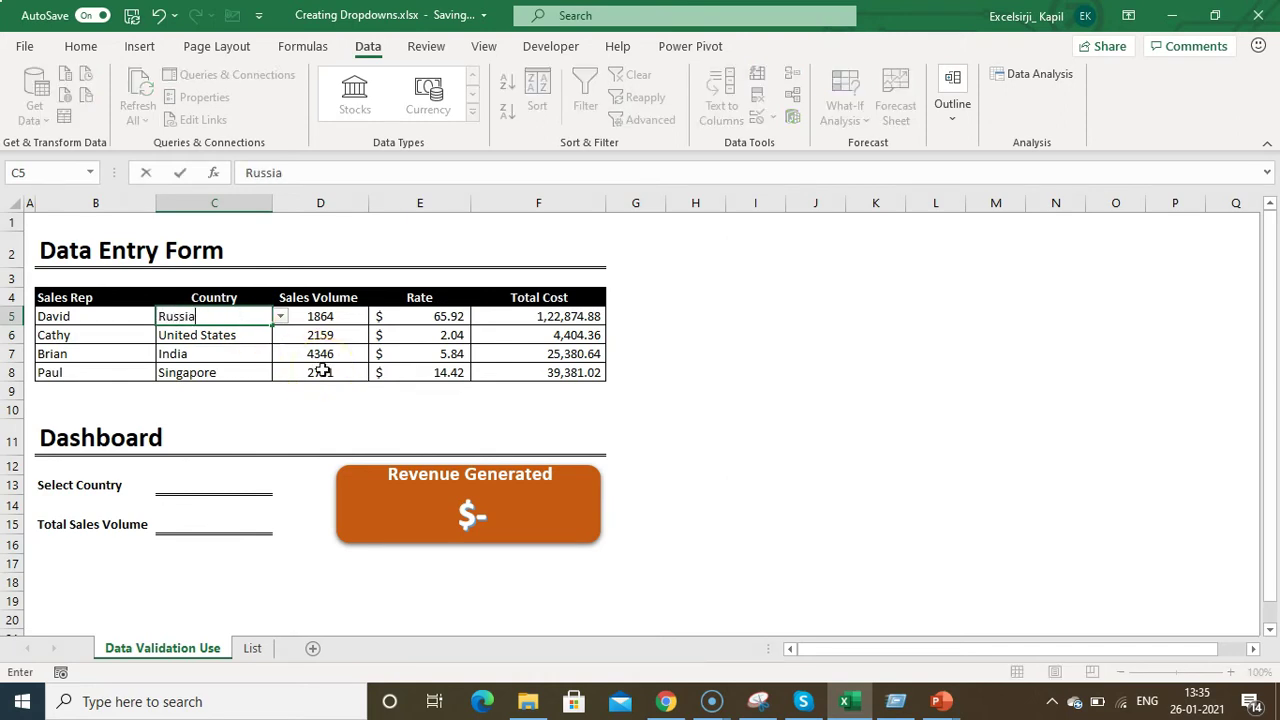
key(Return)
key(Escape)
key(alt+Down)
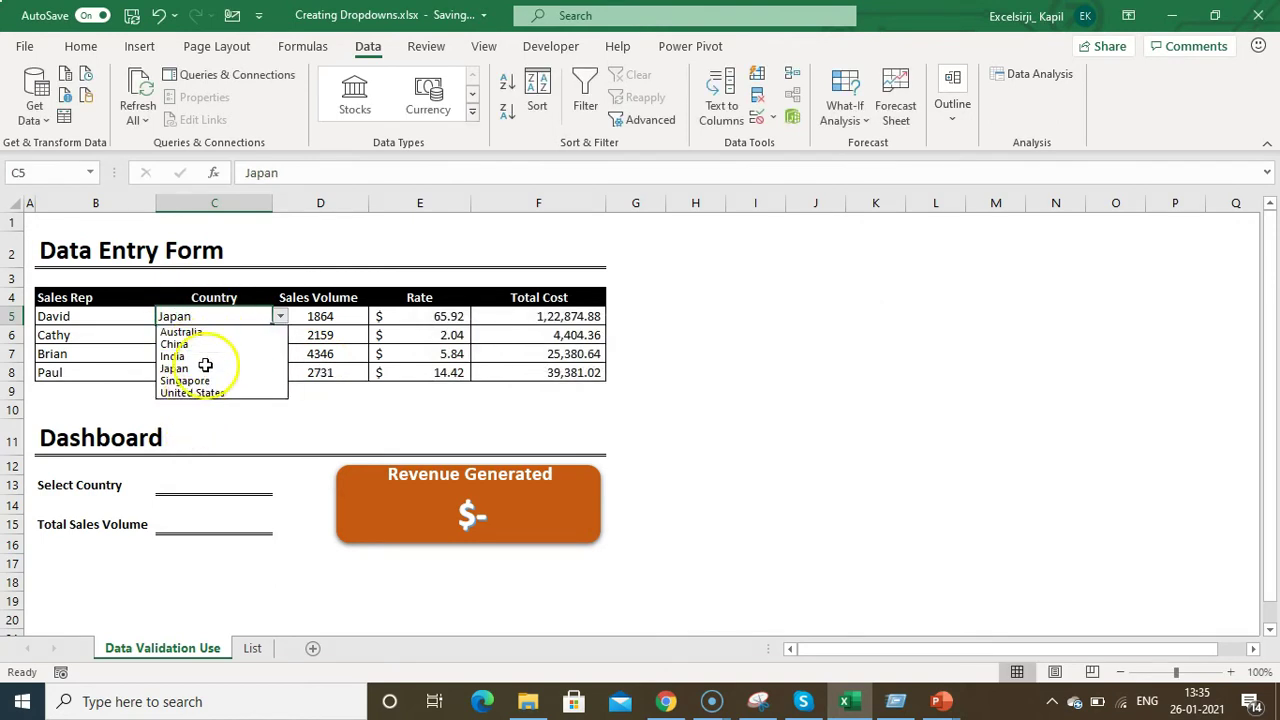
key(Escape)
text(Russia)
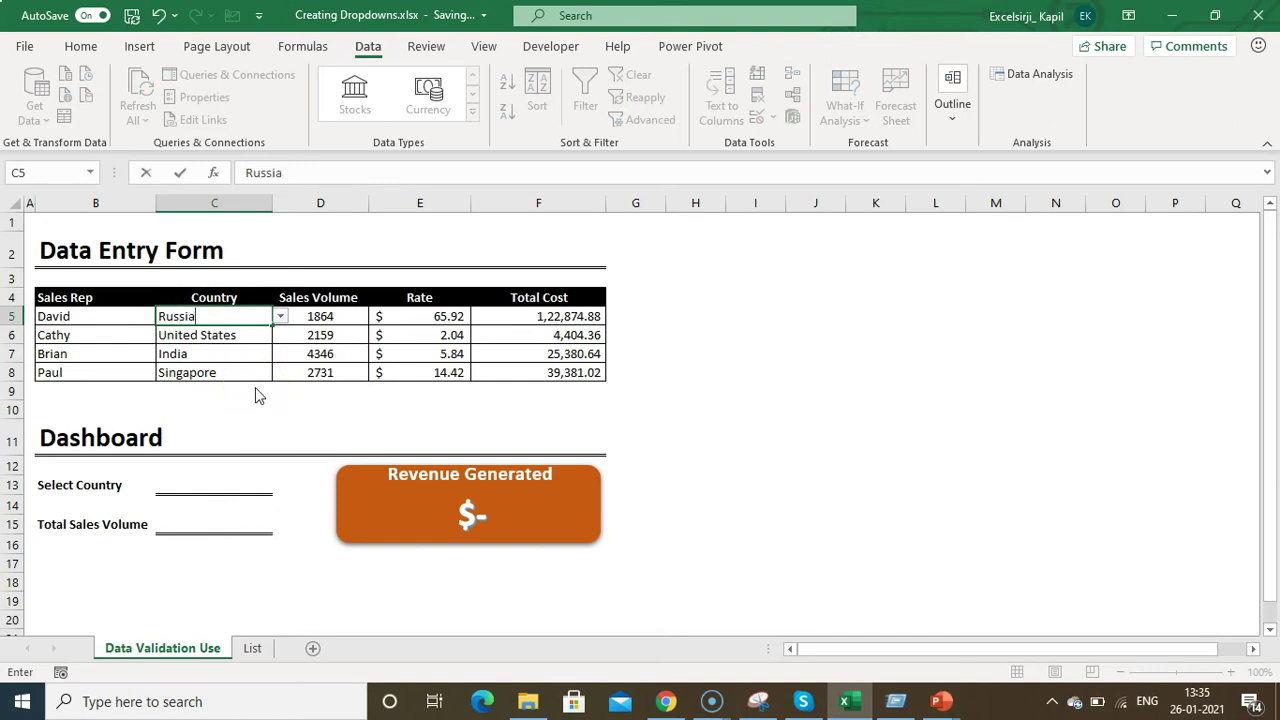
key(Return)
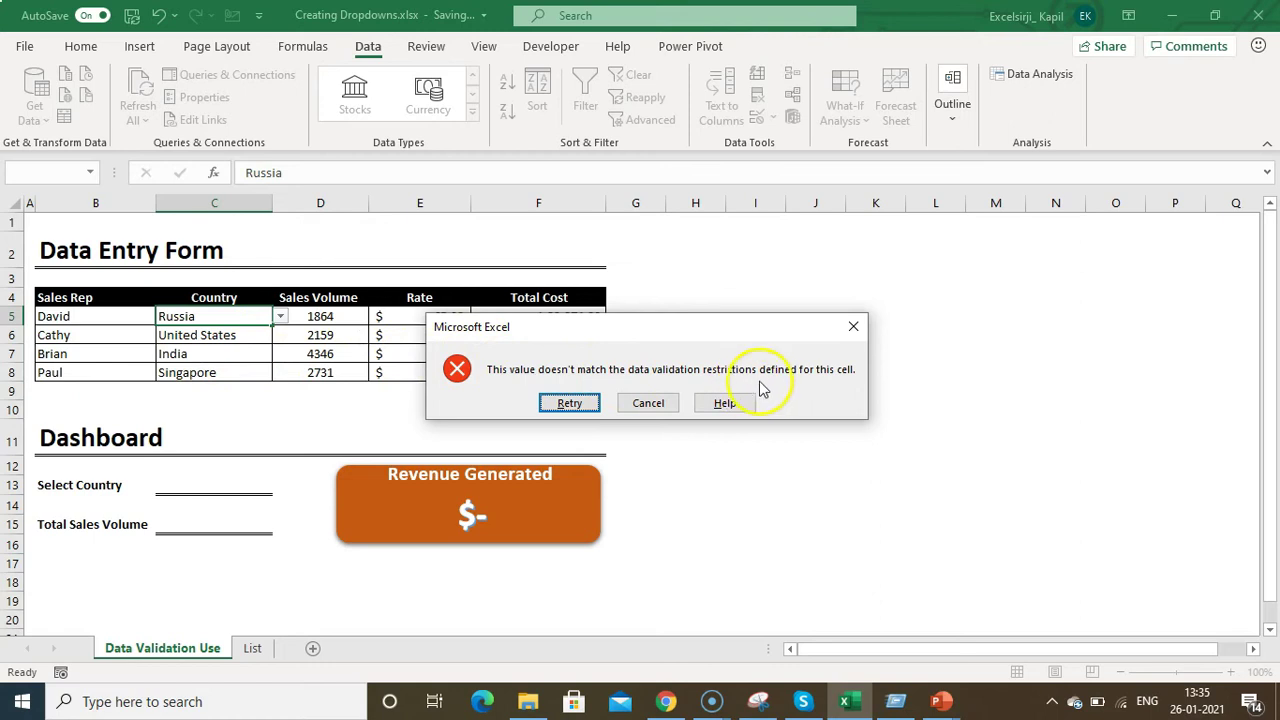
click(648, 403)
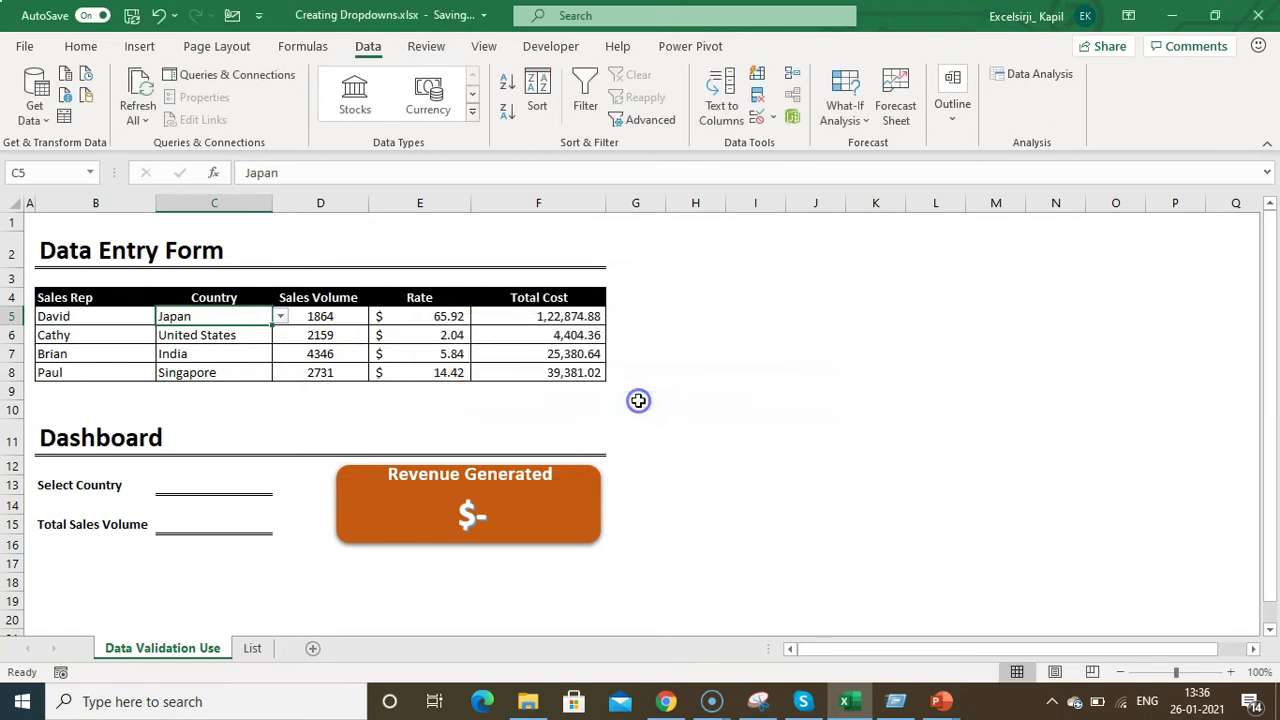
Step: Turn off the error alert for invalid data in cell C5's data validation settings
click(773, 117)
click(790, 140)
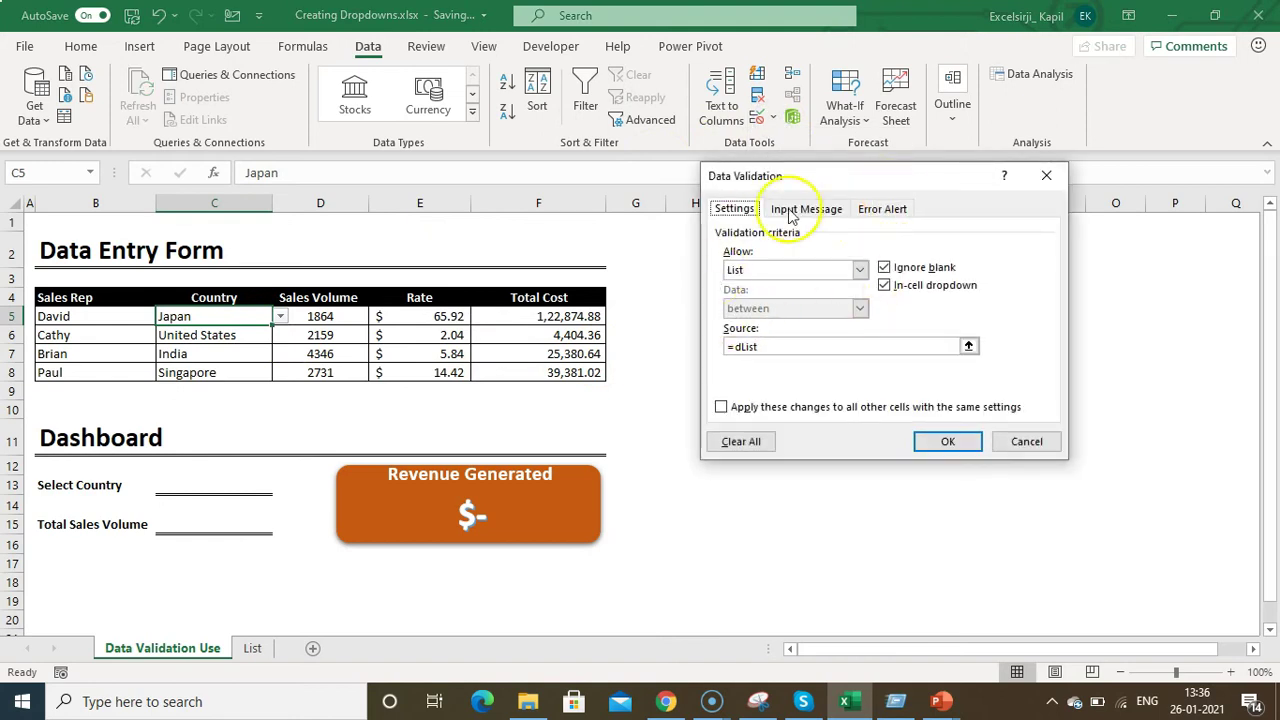
click(883, 210)
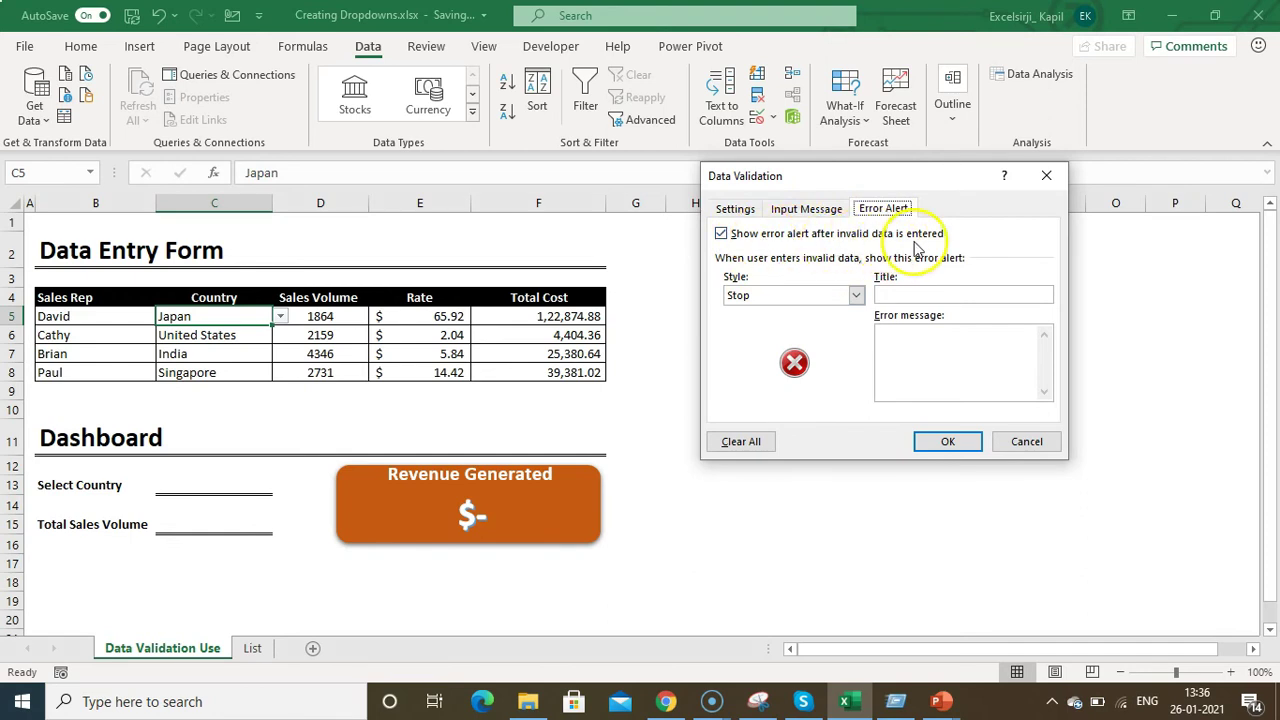
click(722, 234)
click(955, 442)
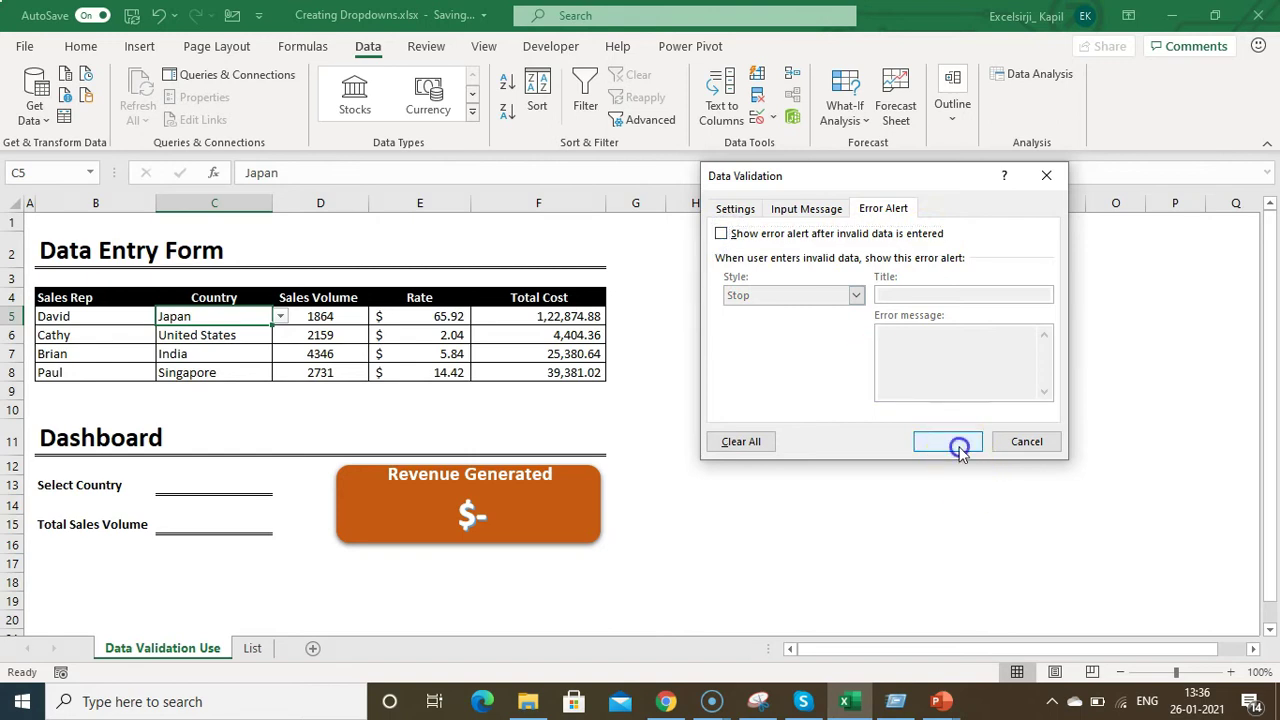
Step: Enter Russia as the country in cell C5
text(Russia)
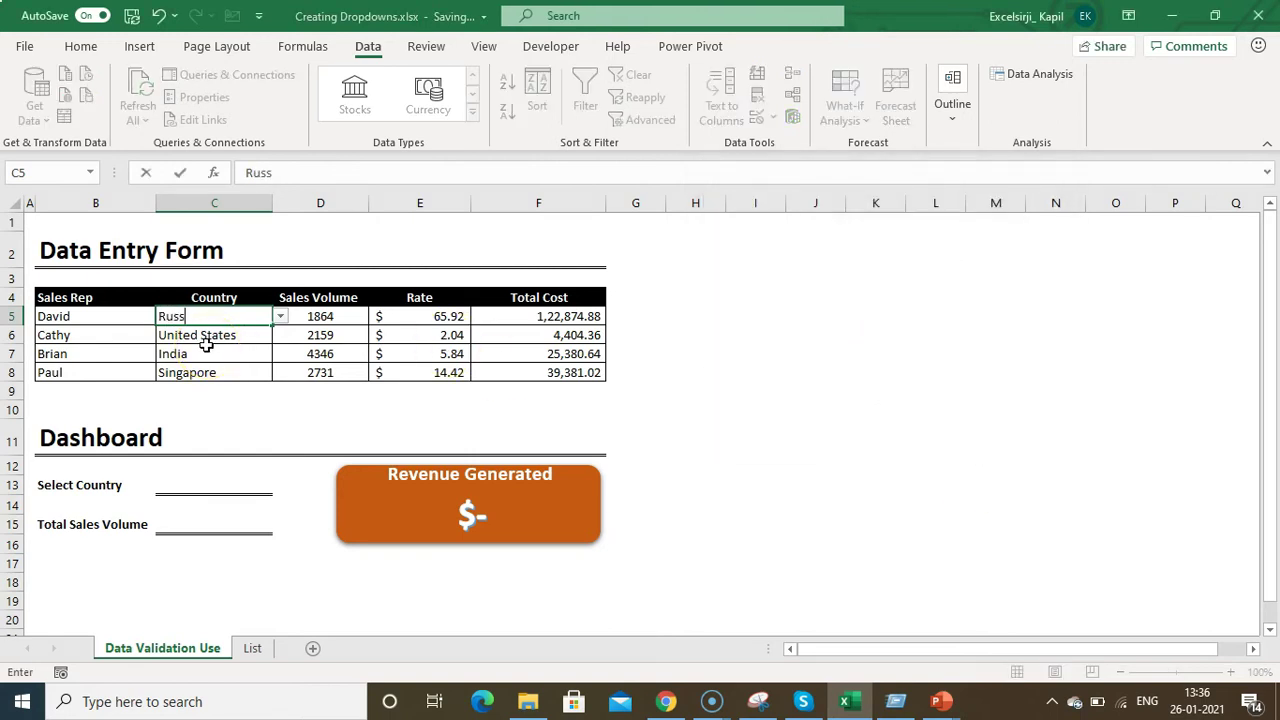
key(Return)
click(205, 318)
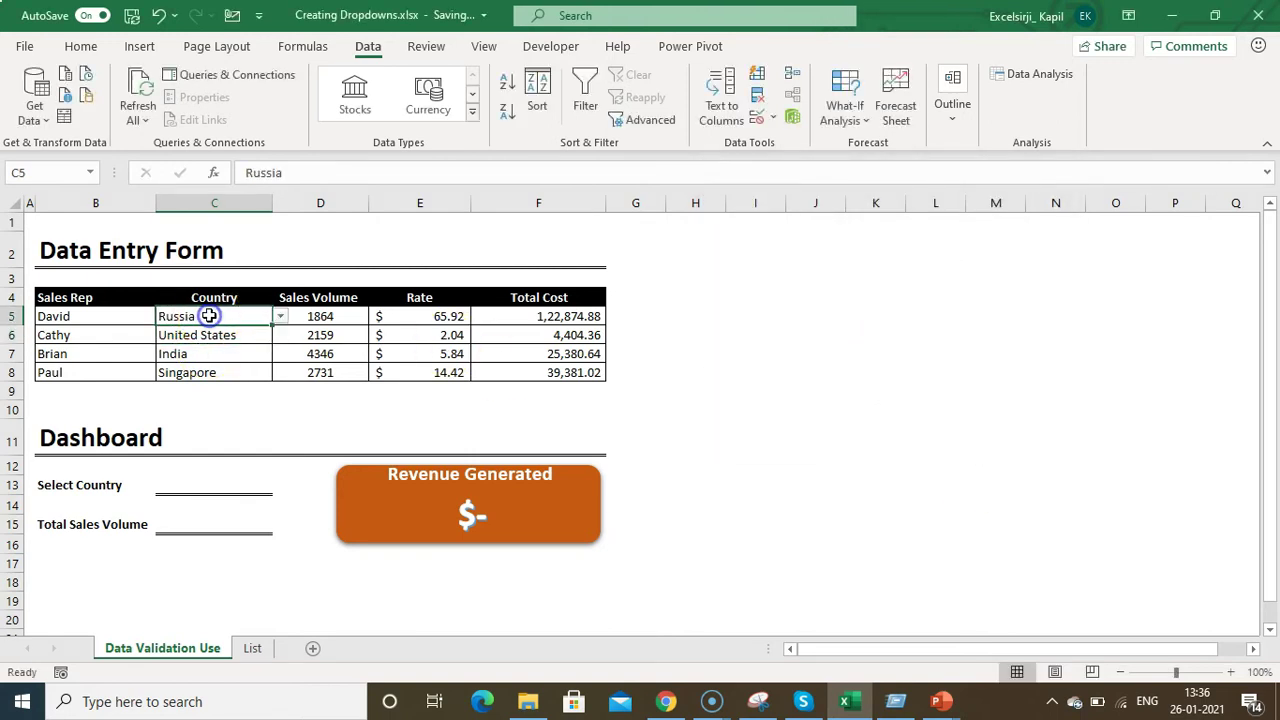
Step: Turn the invalid-data error alert back on for cell C5's data validation, review the alert styles and keep Stop
click(772, 119)
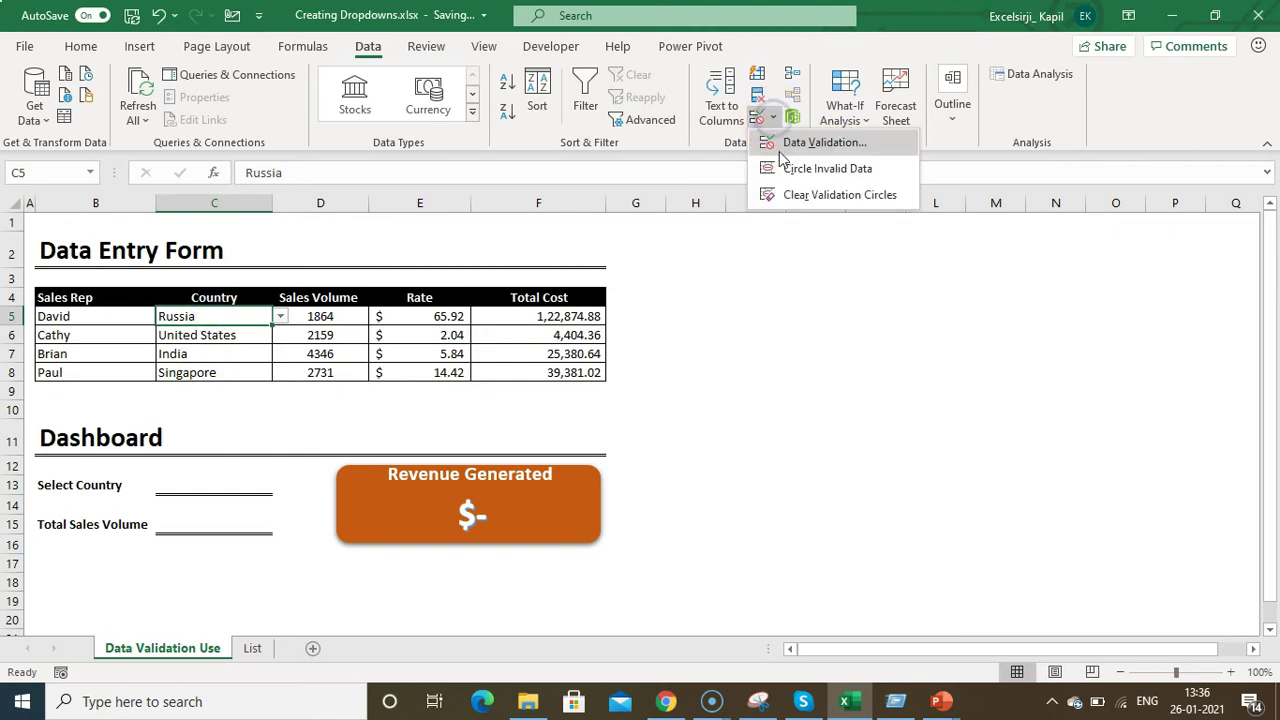
click(790, 142)
click(757, 237)
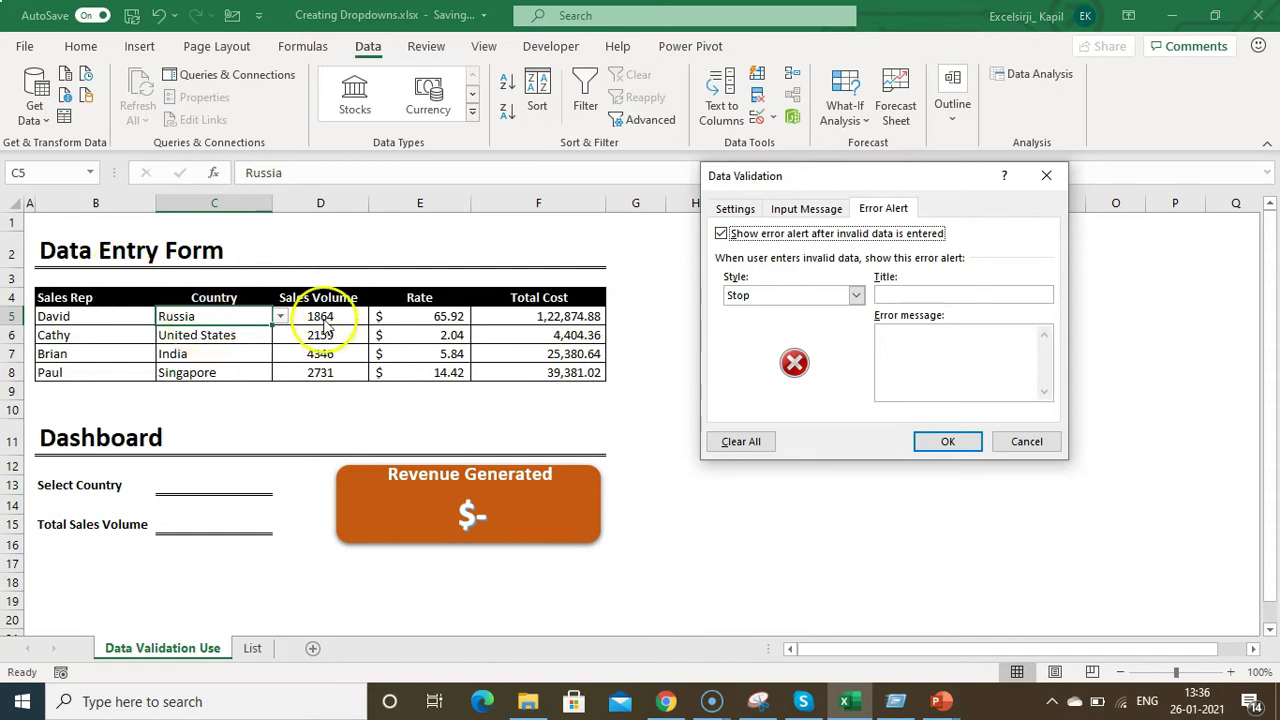
click(745, 295)
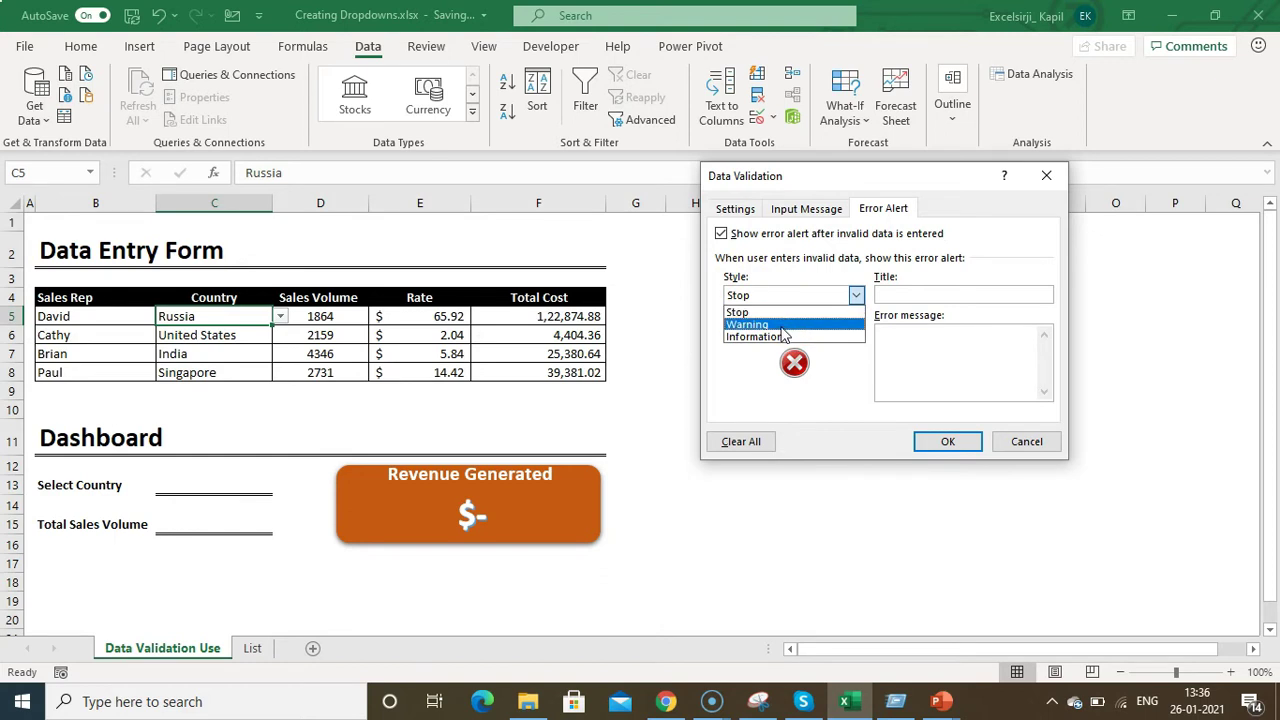
click(774, 340)
click(762, 312)
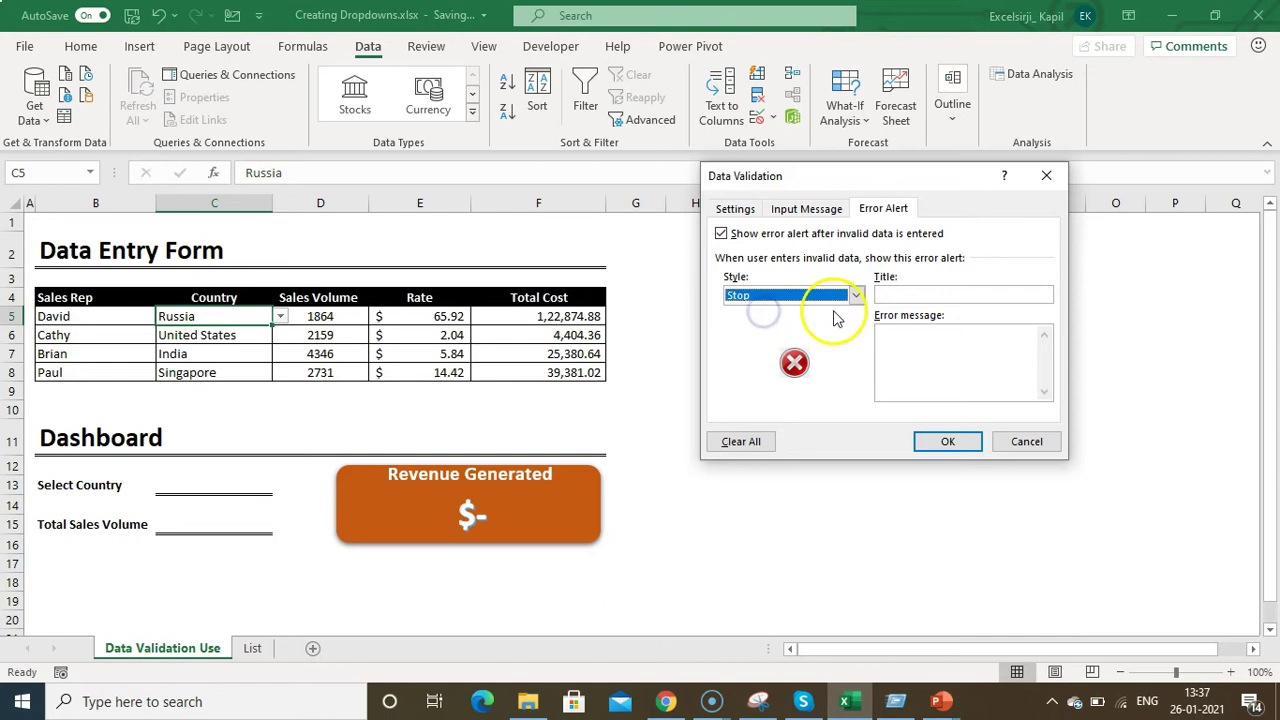
Step: Set the error alert's title to "Error" and its message to "Entrie is not accepted. Please select it from list", and apply the settings
click(934, 294)
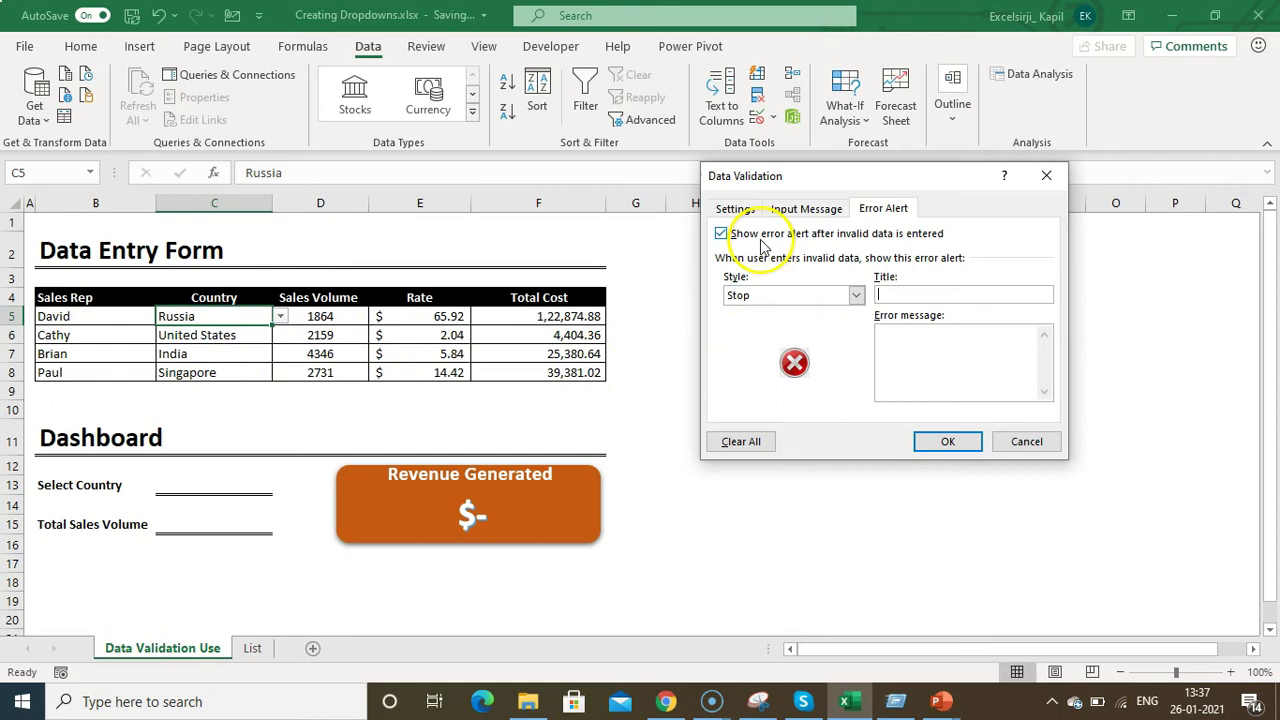
click(926, 293)
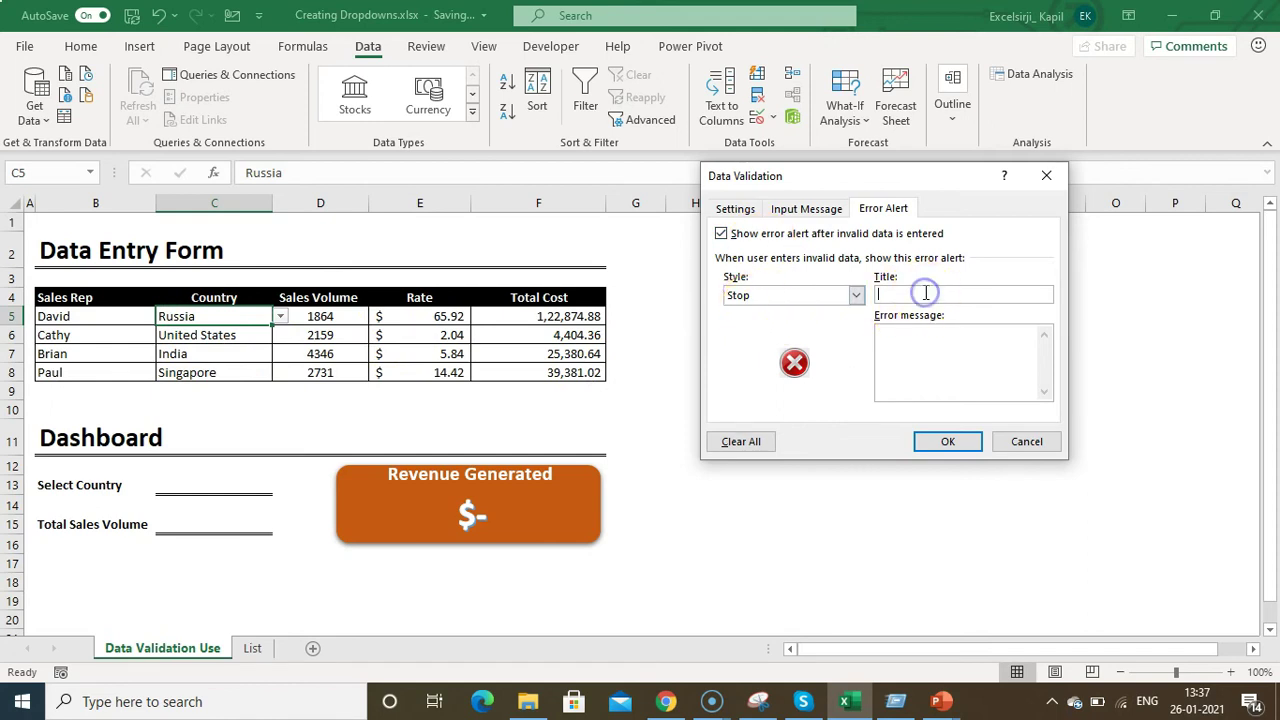
text(E)
click(932, 330)
text(ntrie is not accepted. Please select it from list)
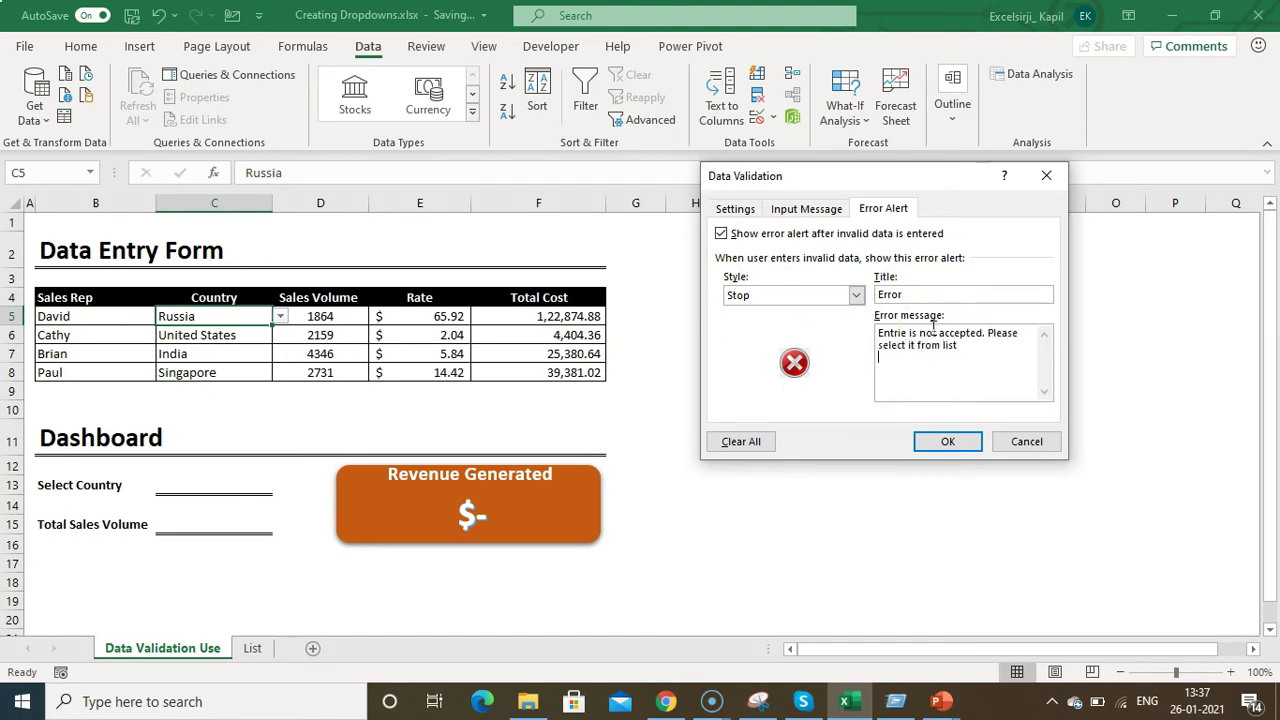
click(955, 441)
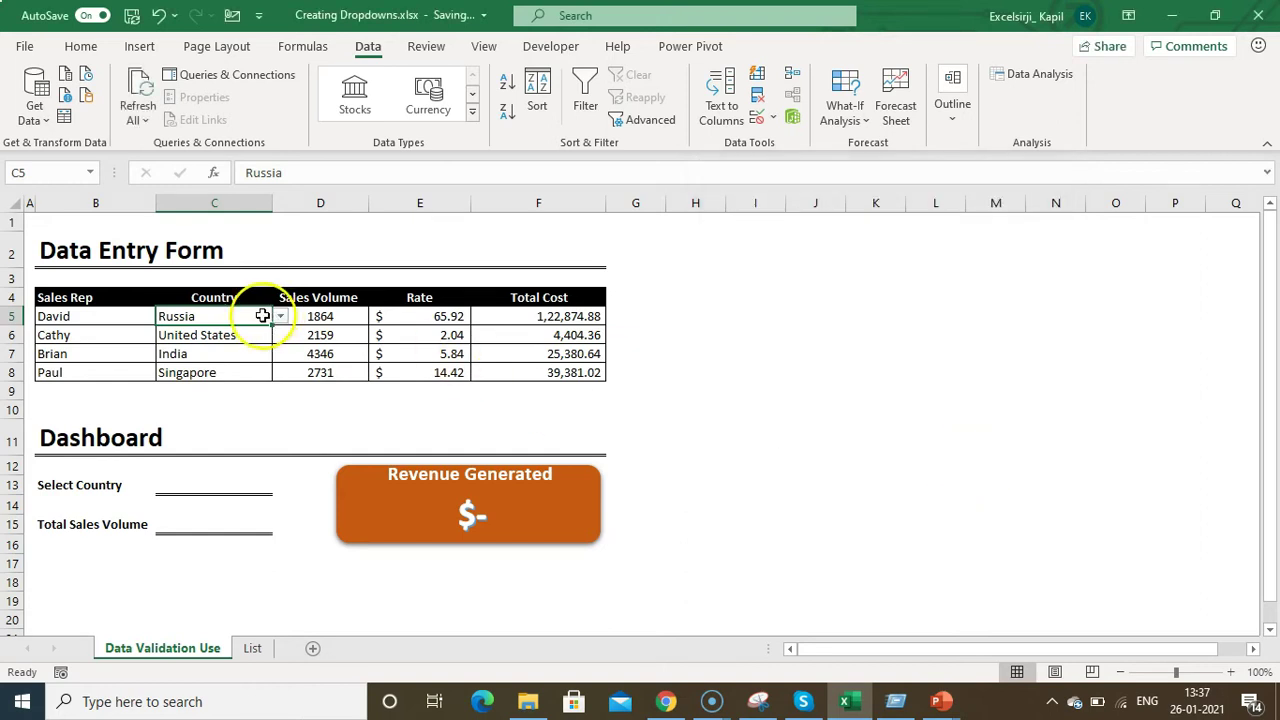
Step: Try to enter Russia in cell C5 against the Stop-style alert and cancel the entry
text(Rus)
key(Return)
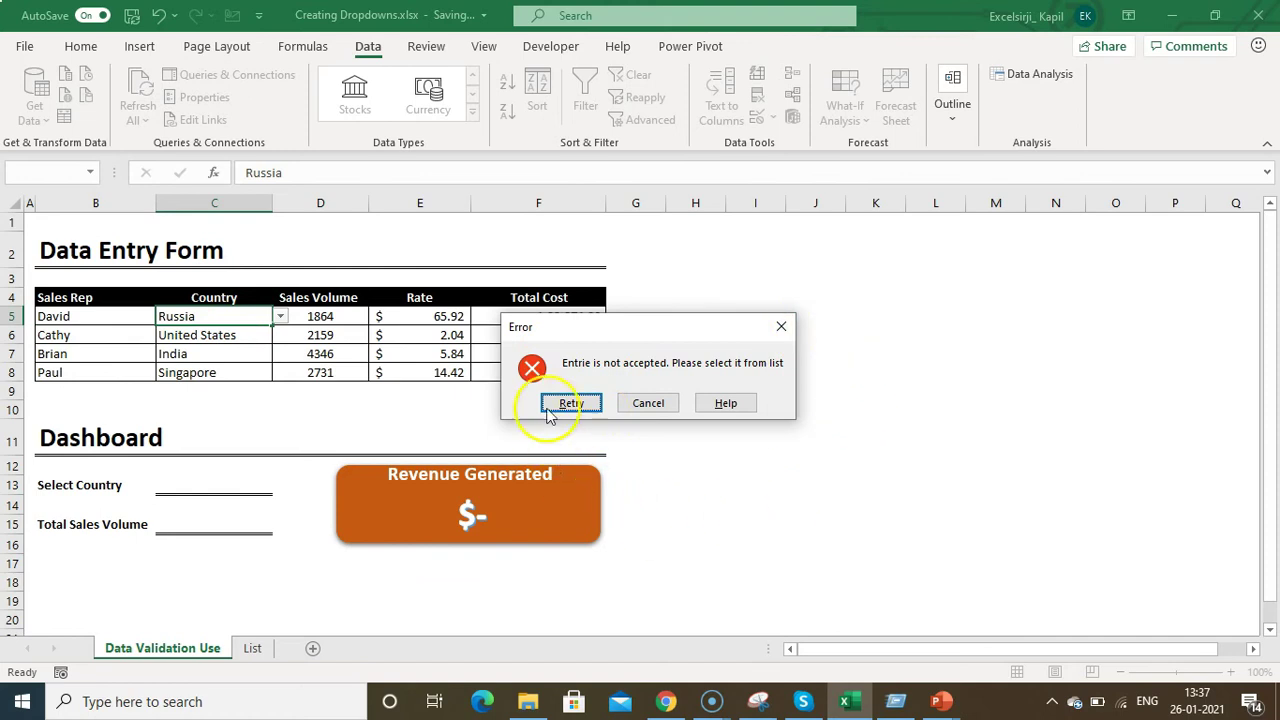
click(648, 403)
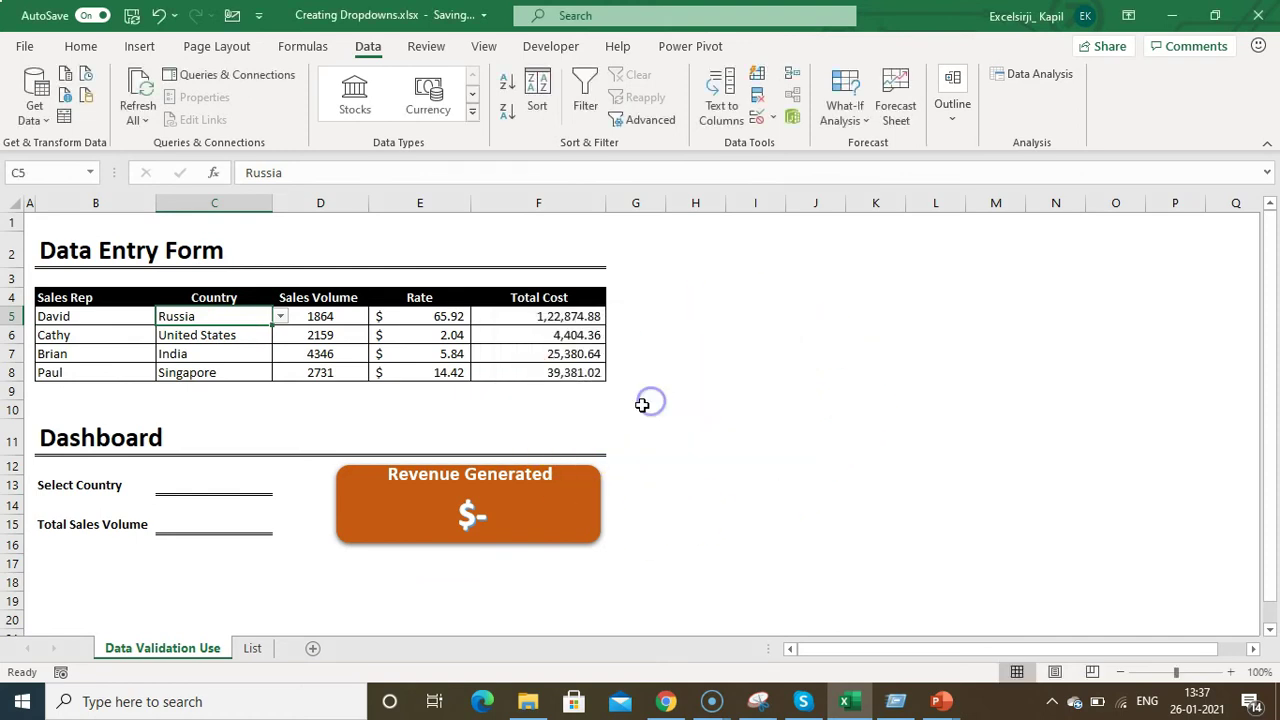
Step: Change the error alert style in cell C5's data validation to Warning
click(772, 119)
click(790, 143)
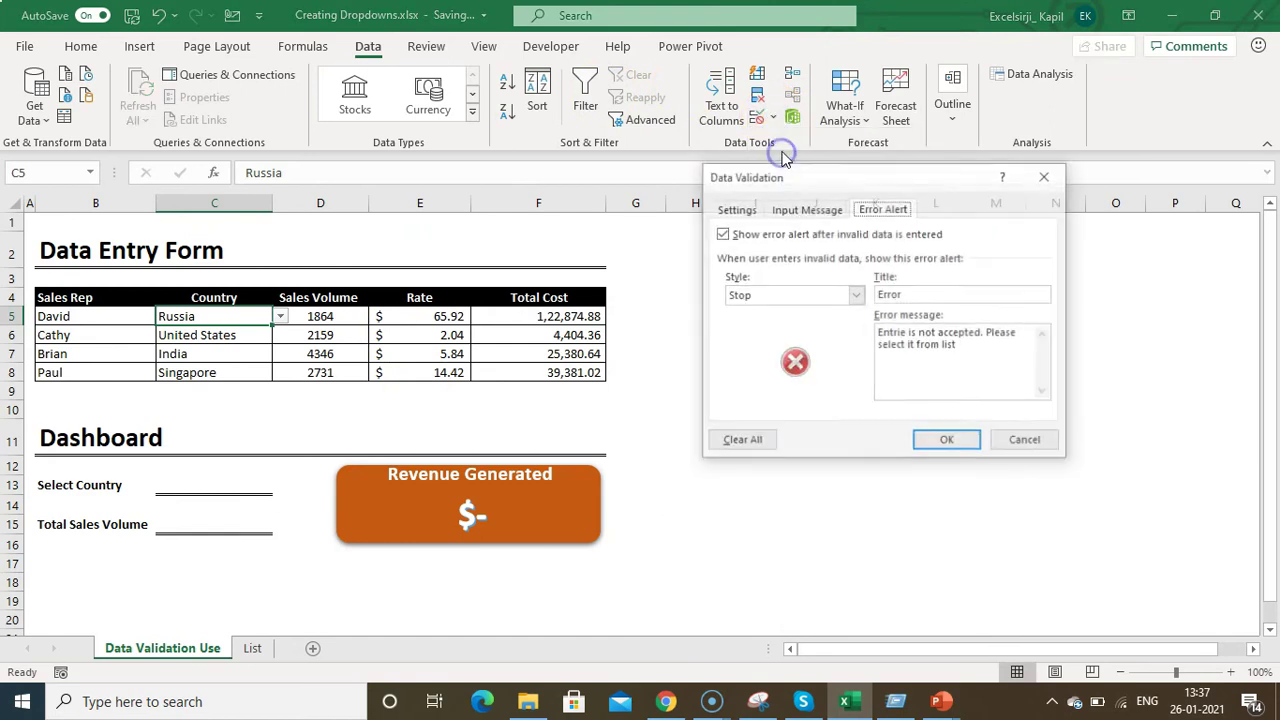
click(795, 295)
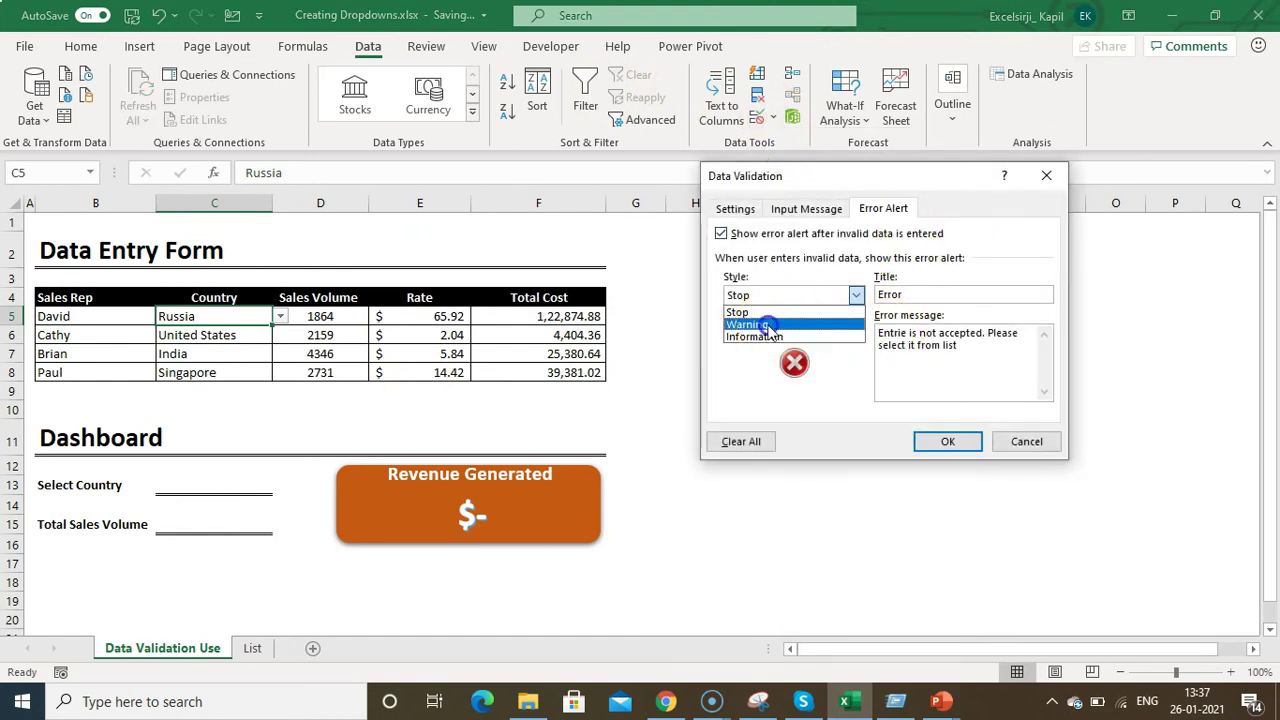
click(766, 324)
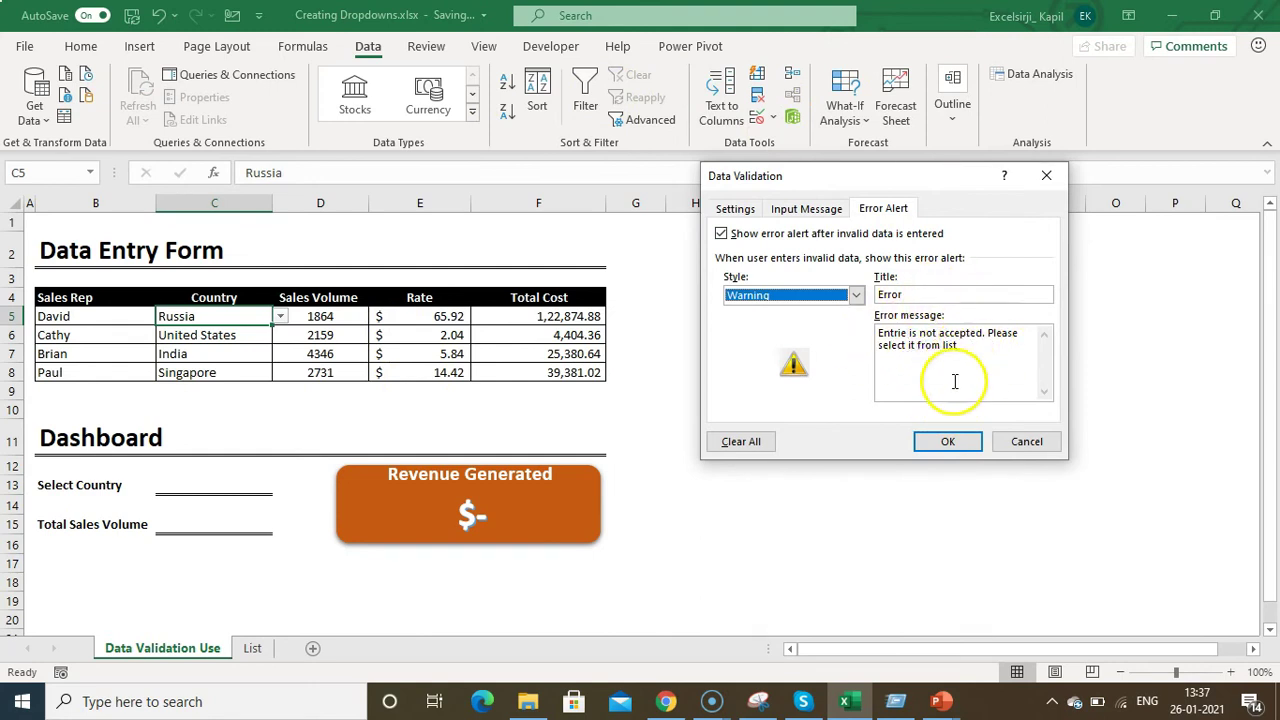
click(948, 443)
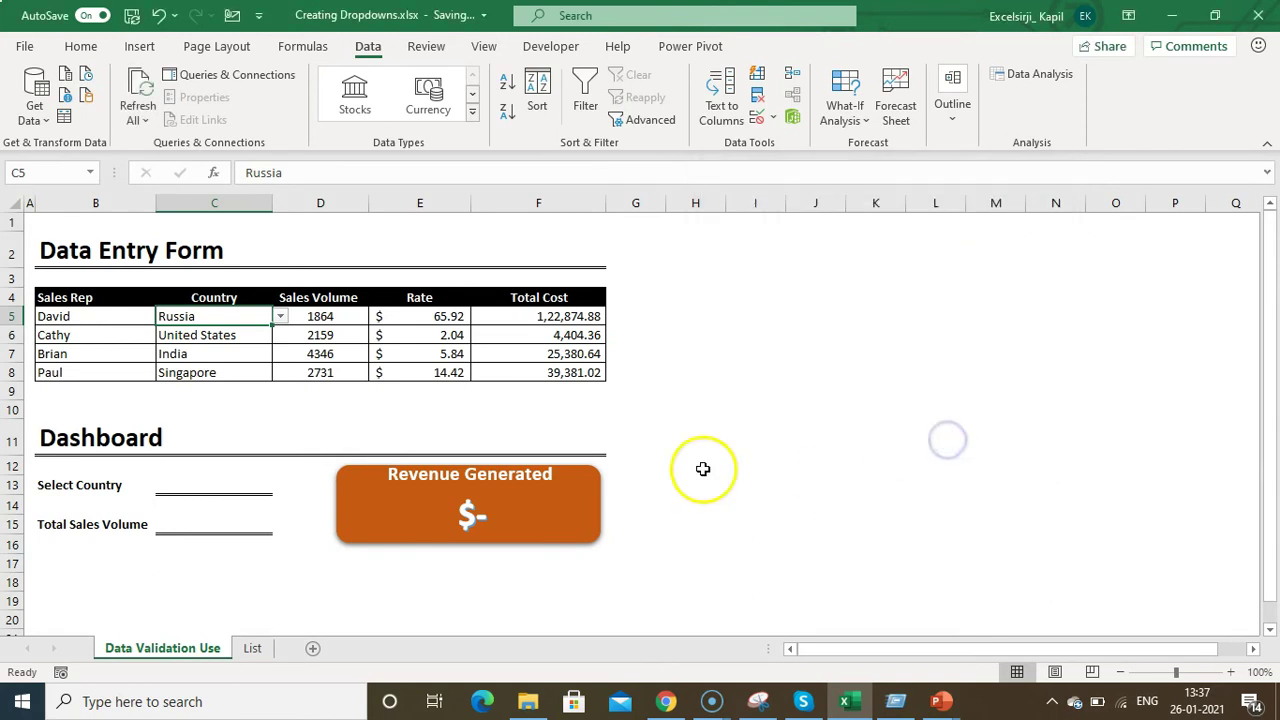
Step: Try to enter Russia in cell C5 under the Warning alert, decline to continue and abandon the edit
text(Rus)
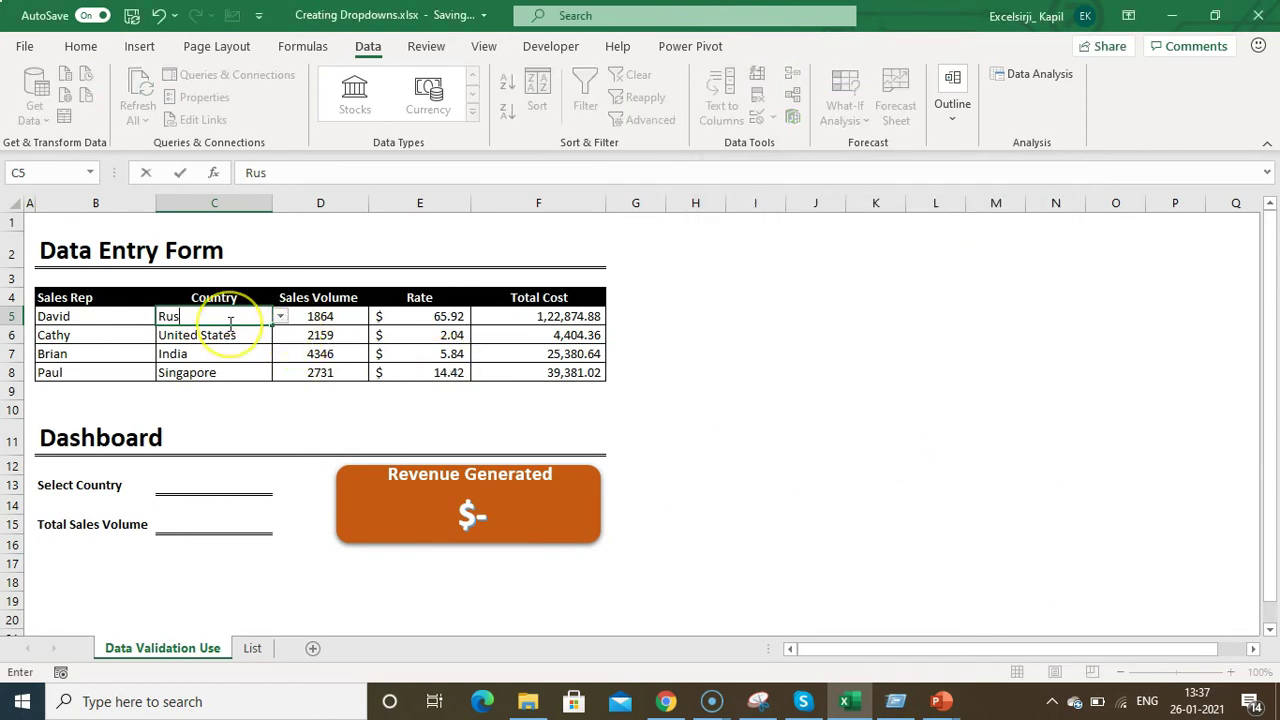
key(Return)
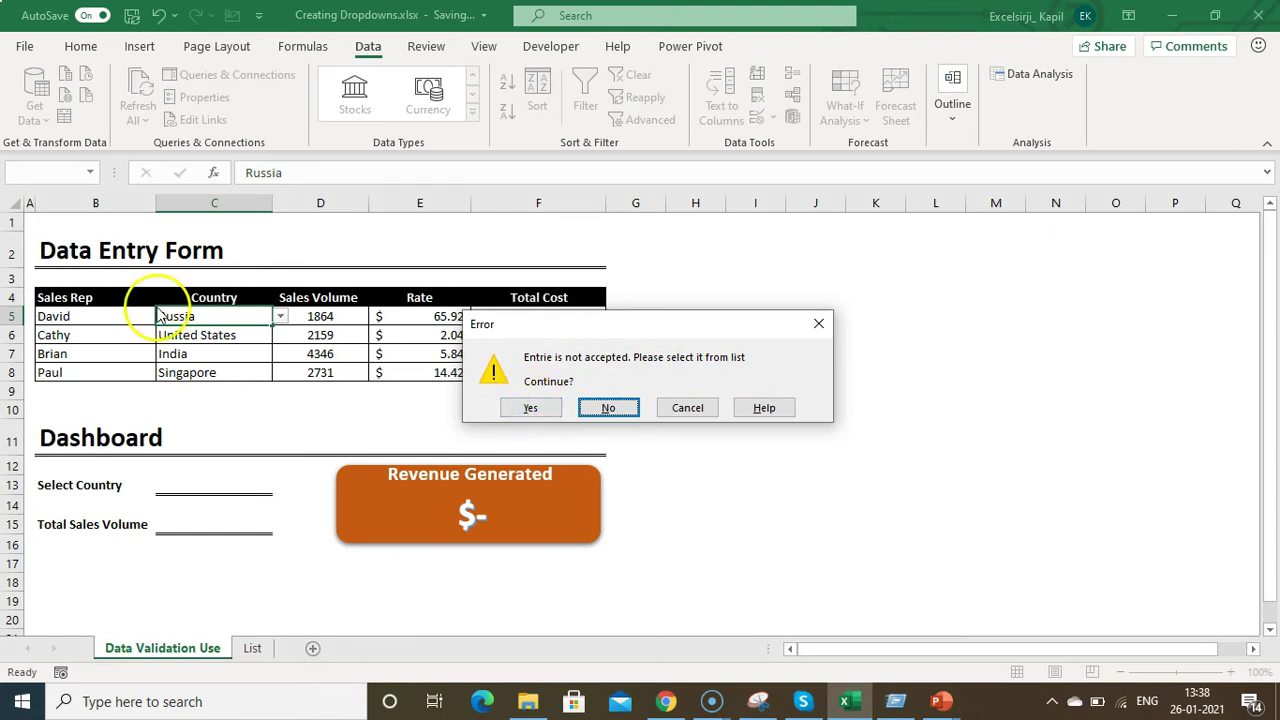
click(609, 407)
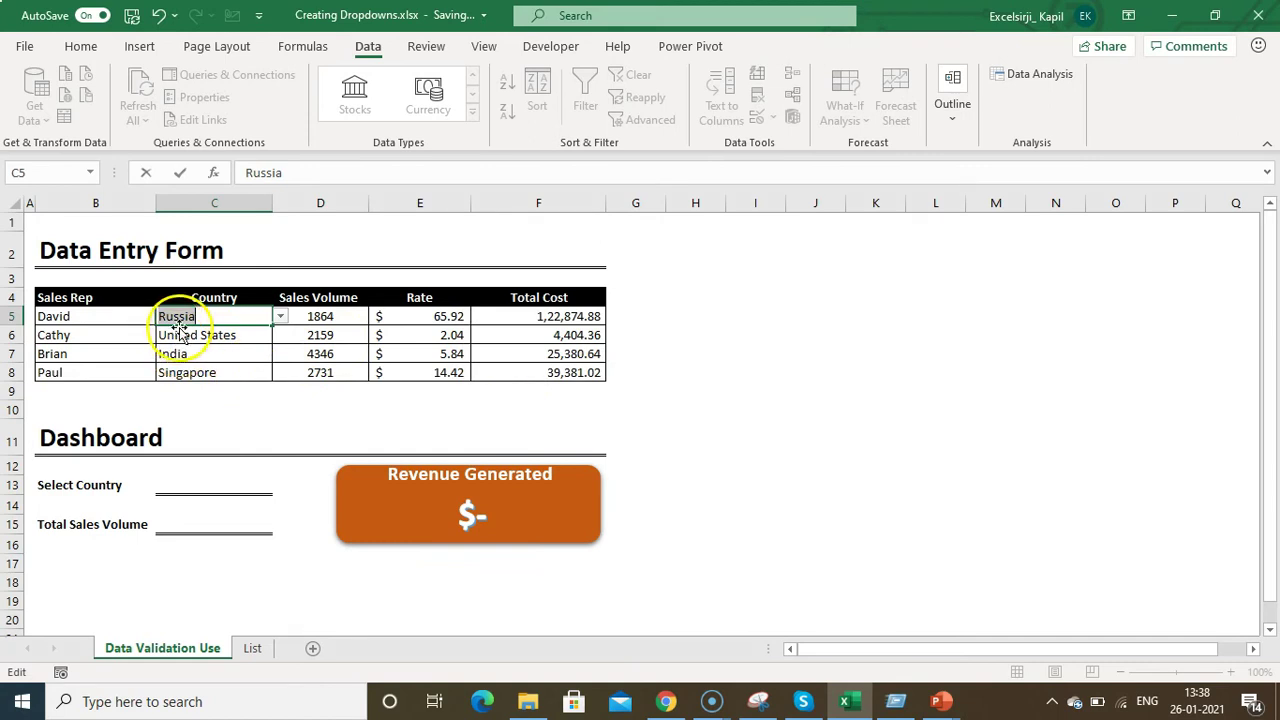
click(296, 400)
Step: Change the error alert style in cell C5's data validation to Information
click(776, 125)
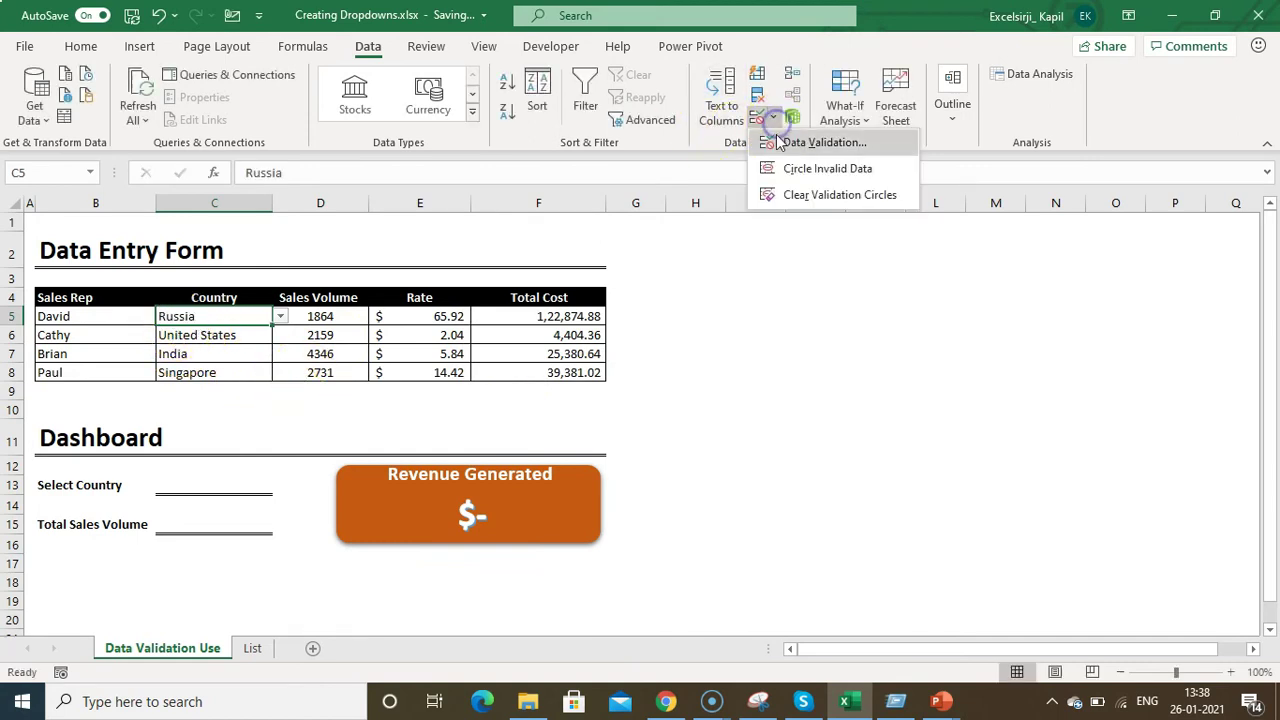
click(775, 137)
click(808, 292)
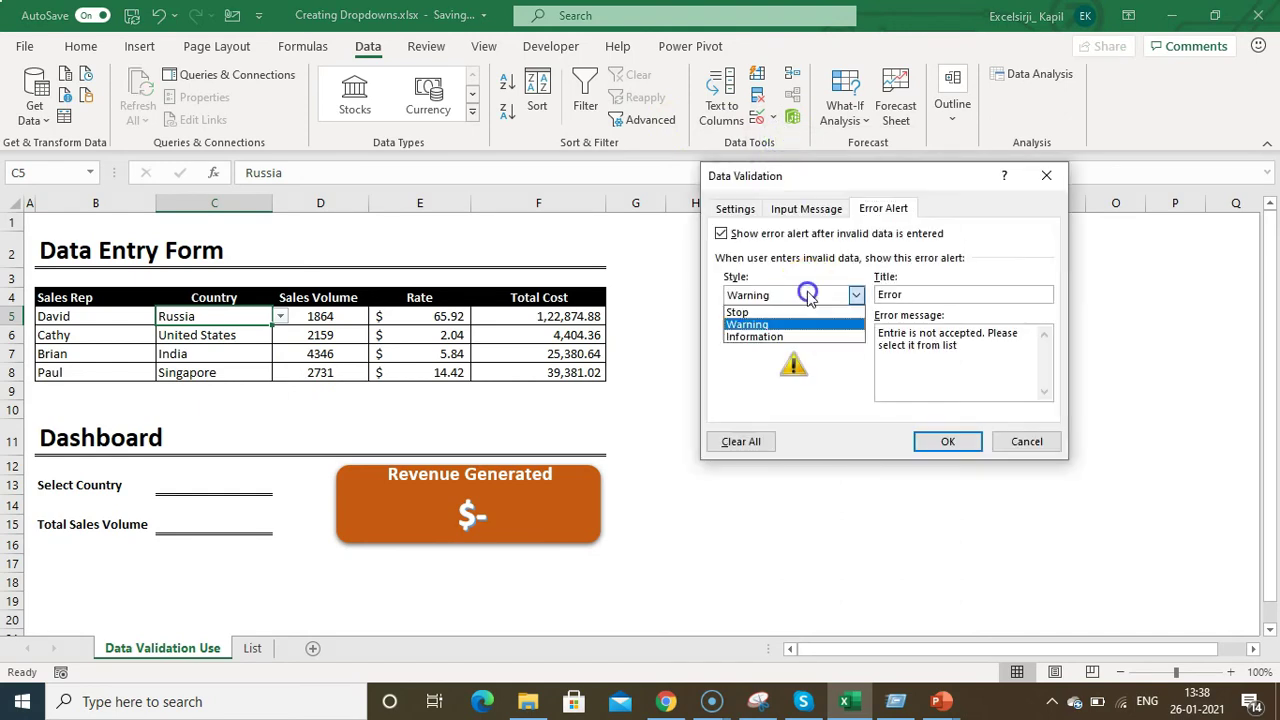
click(753, 338)
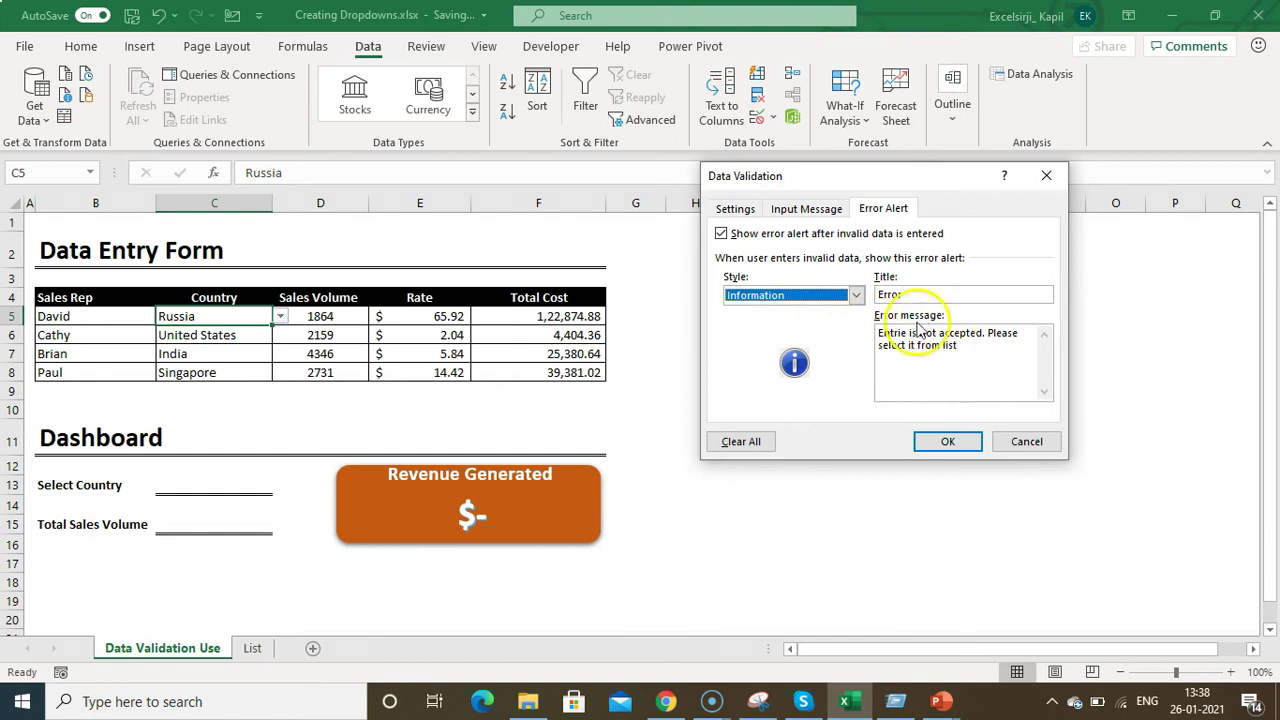
click(942, 443)
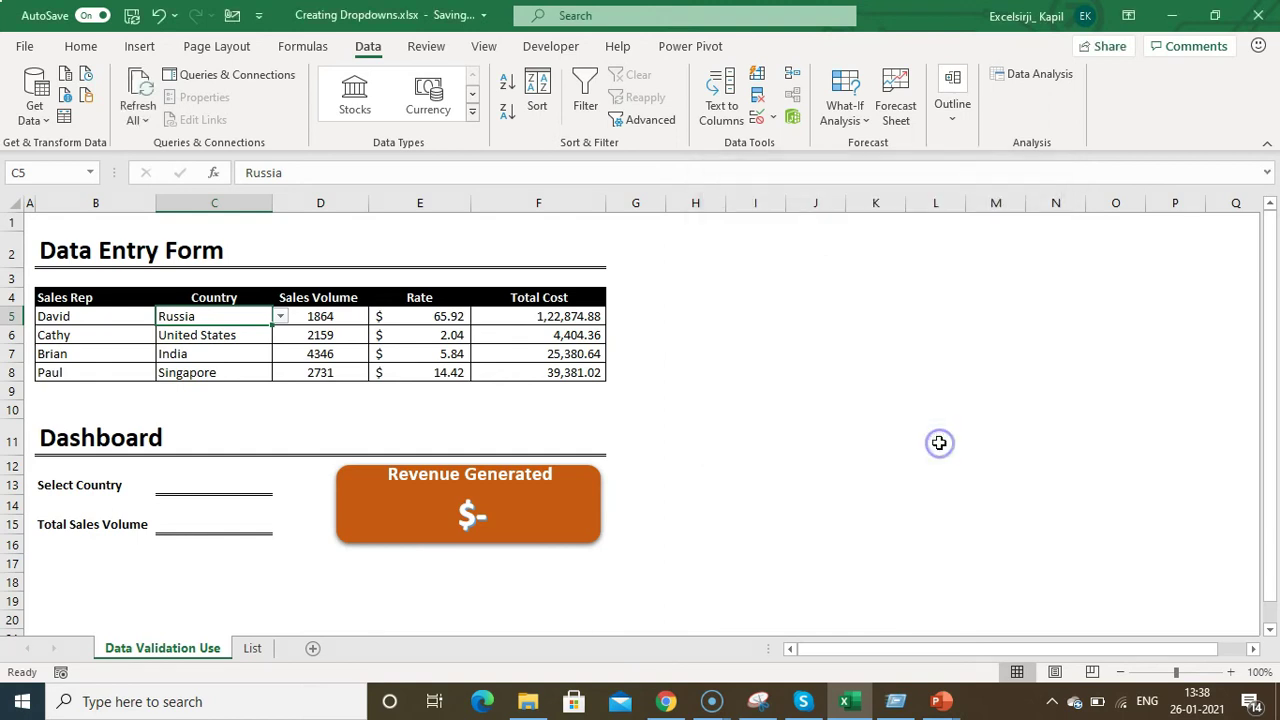
Step: Enter Russia in cell C5, accept the information alert and reselect the cell
text(Russia)
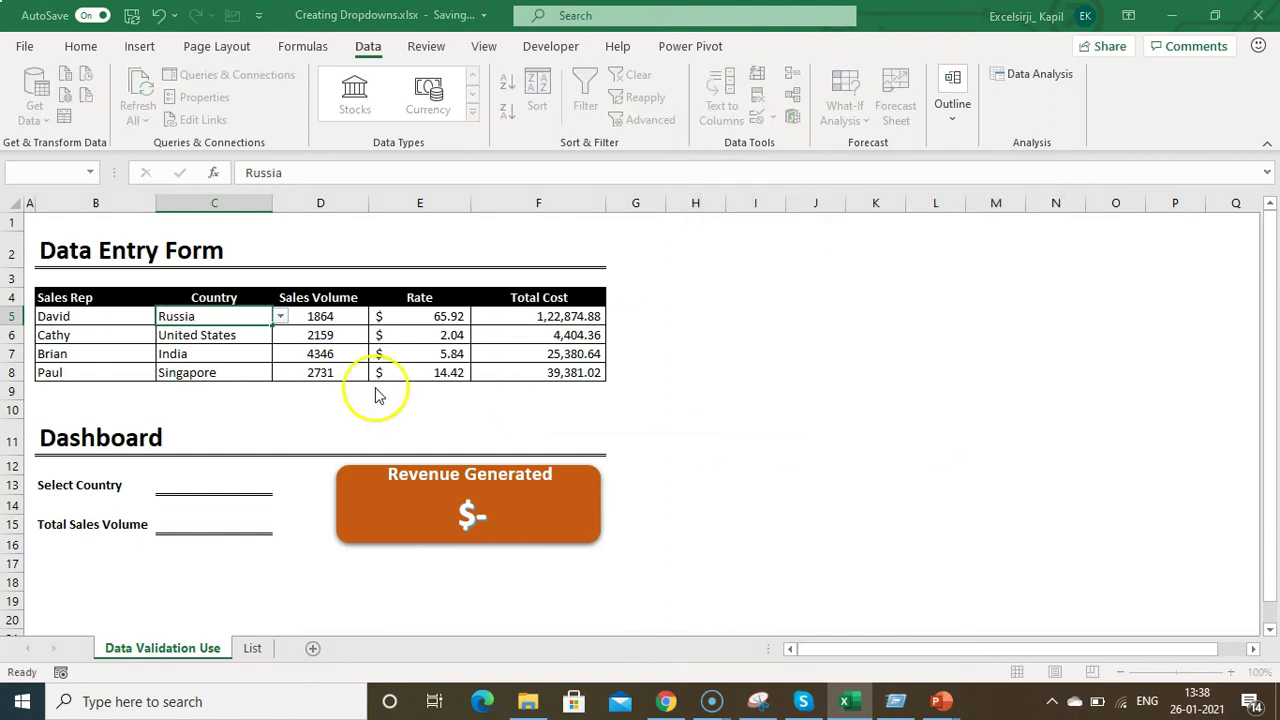
key(Return)
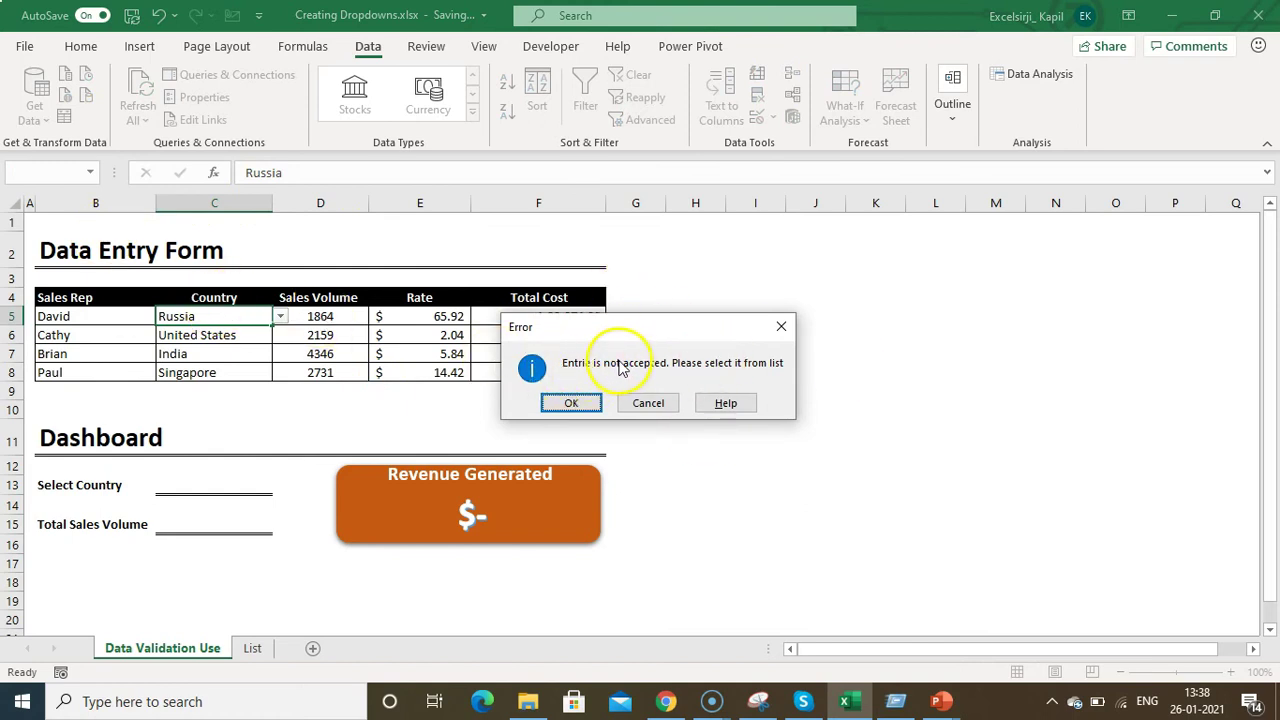
click(576, 402)
click(213, 317)
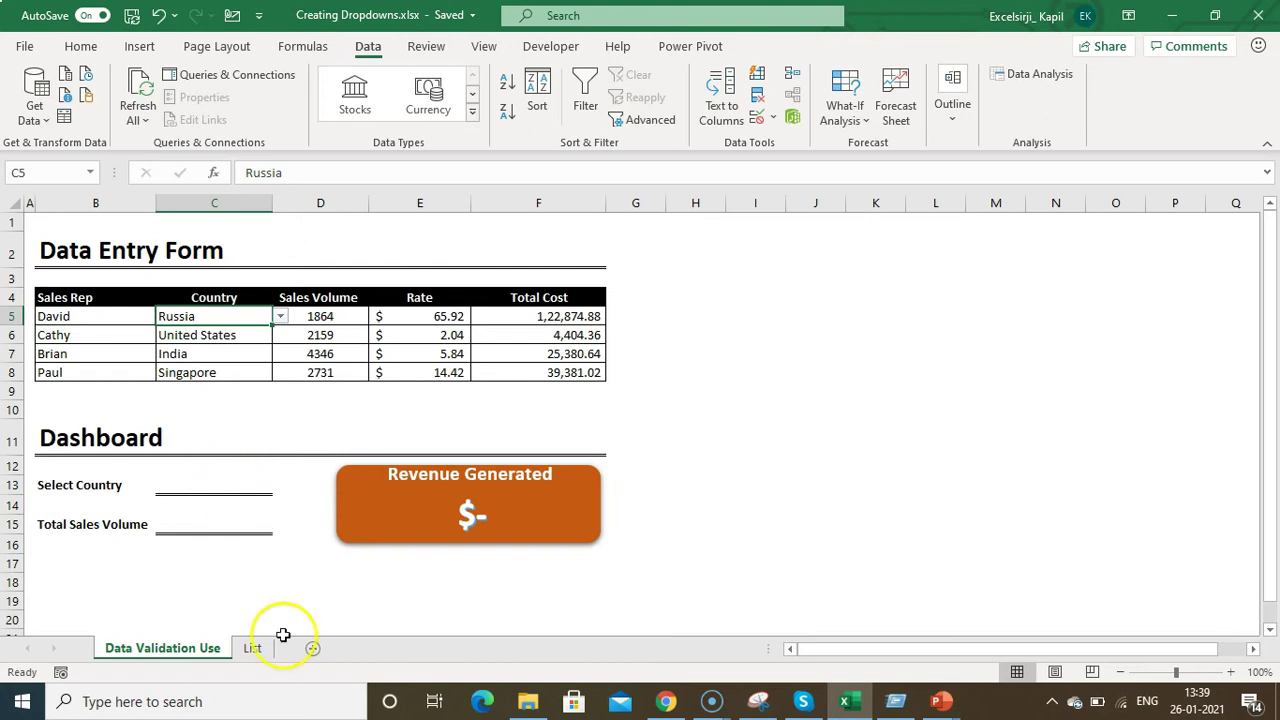
Step: Add Russia to the country list in cell A8 of the List sheet
click(250, 650)
click(85, 354)
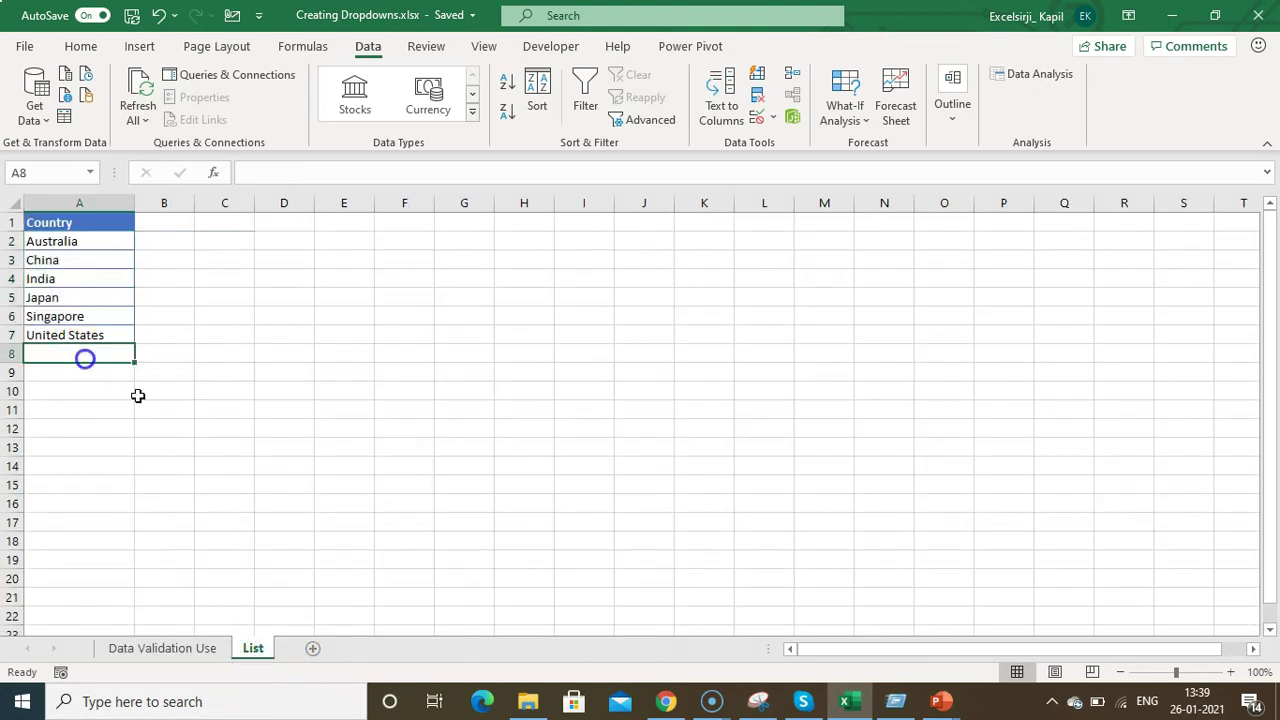
text(Russia)
key(Return)
Step: Return to the Data Validation Use sheet and check the list source in cell C5's data validation, leaving it unchanged
click(180, 649)
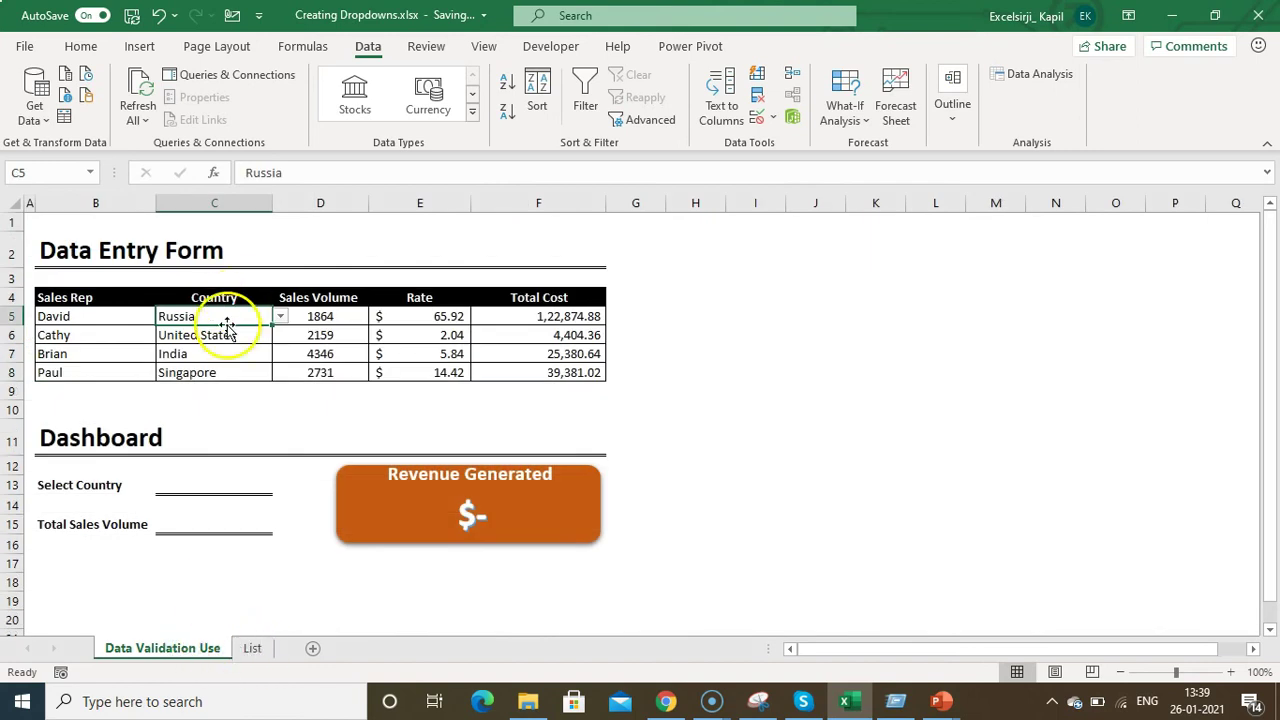
click(779, 120)
click(775, 141)
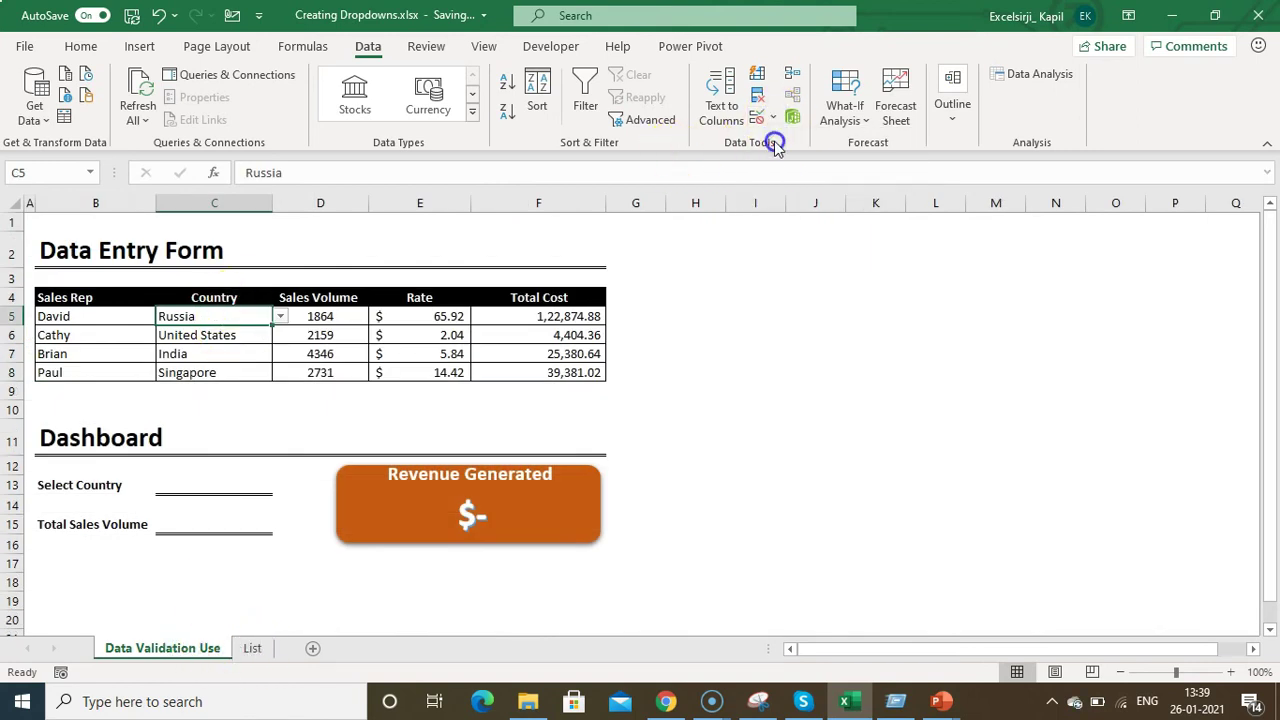
click(736, 208)
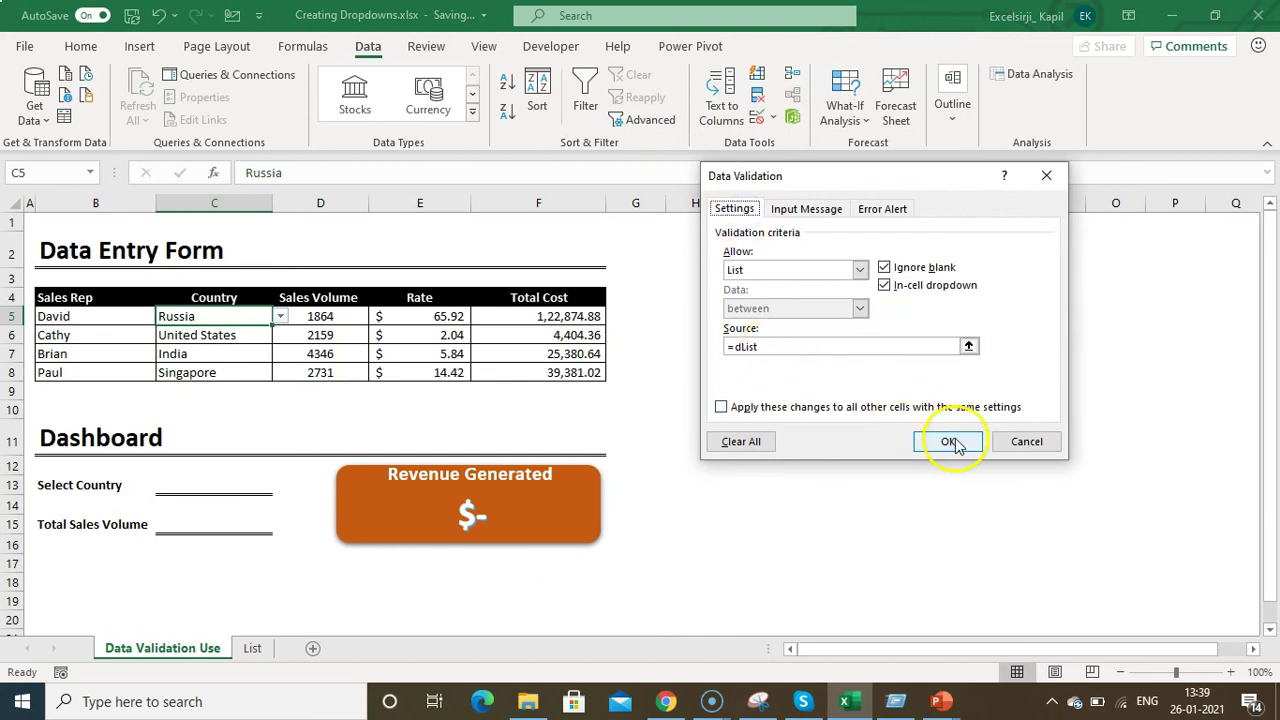
click(1036, 441)
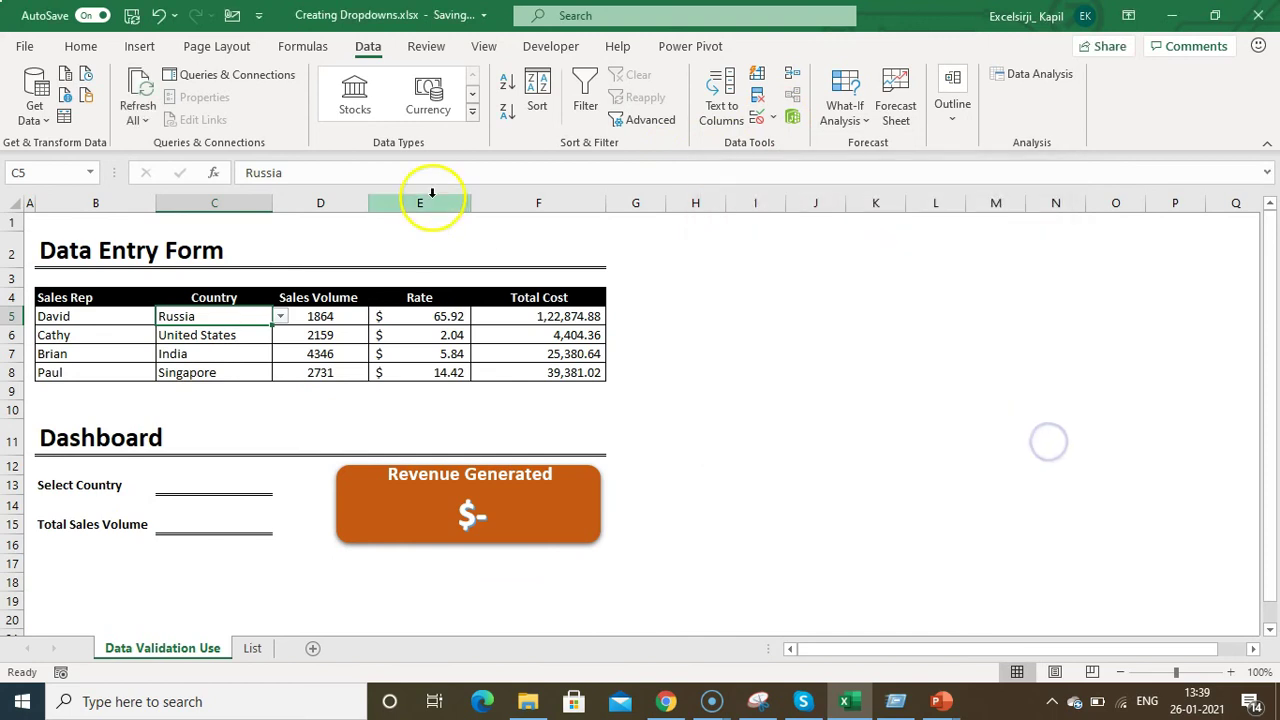
Step: Extend the named range dList to =List!$A$2:$A$8, save the change and check the country dropdown in cell C5
click(305, 52)
click(543, 100)
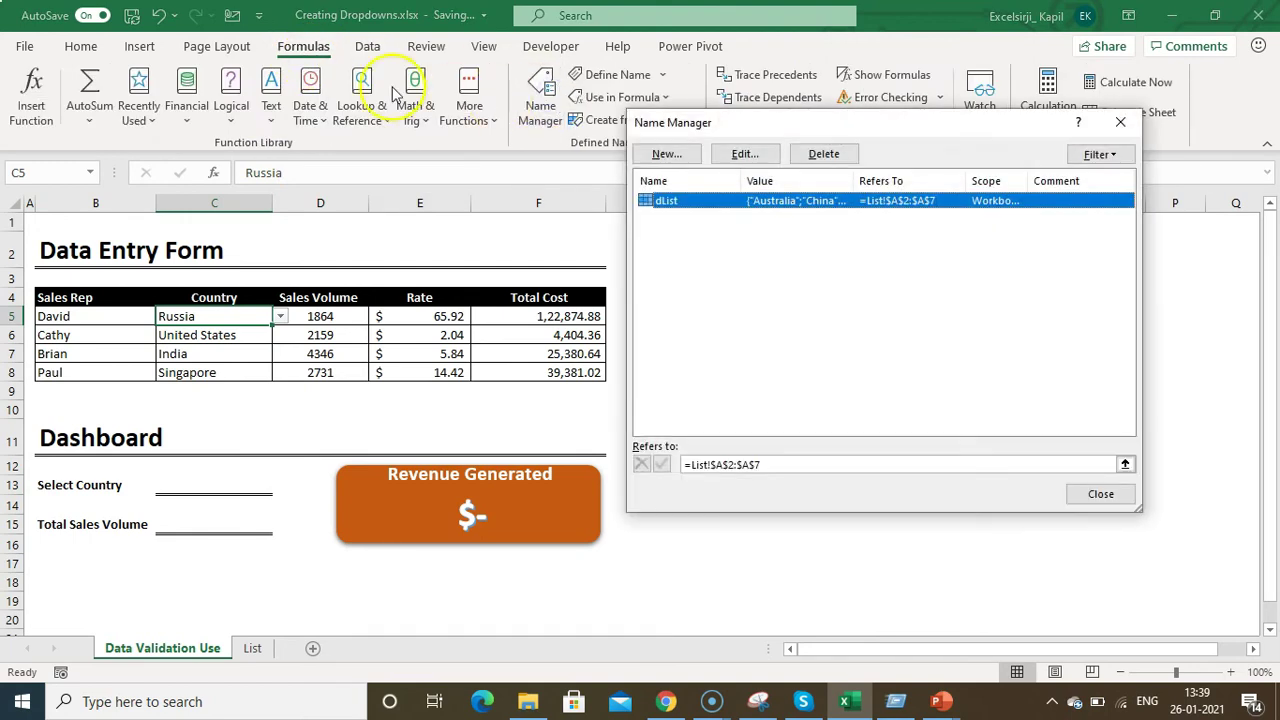
click(788, 465)
key(BackSpace)
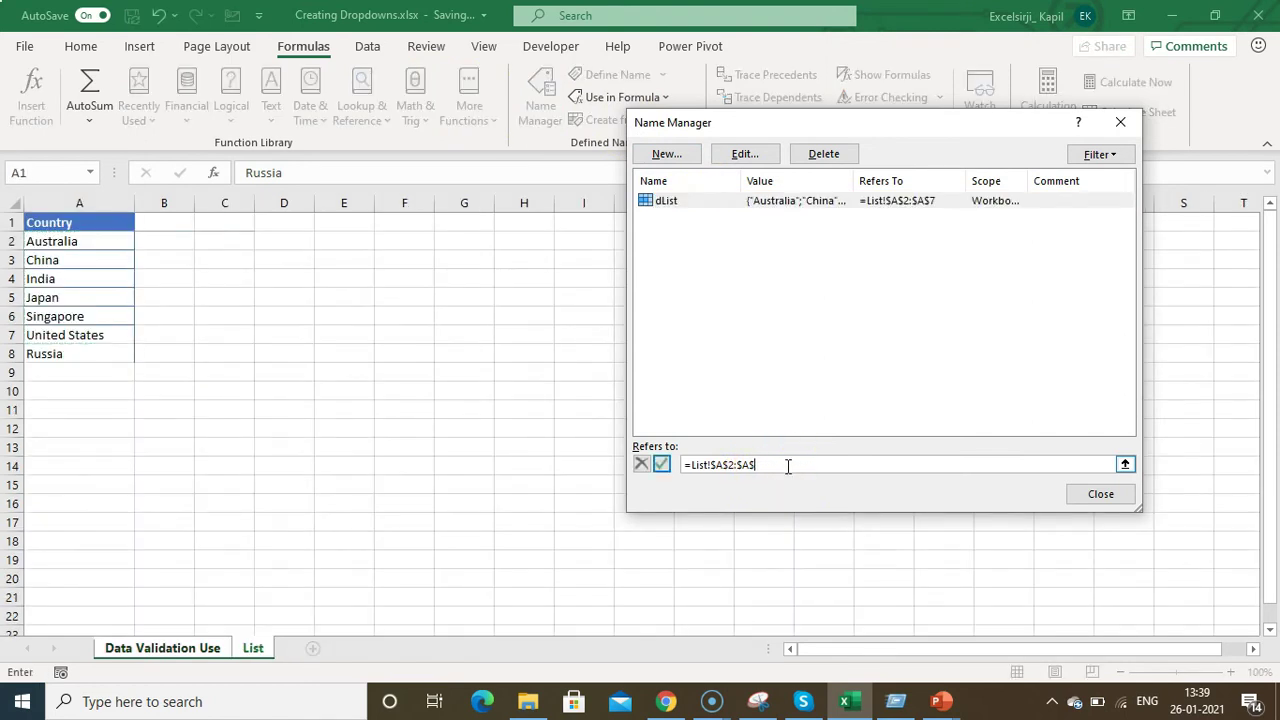
text(8)
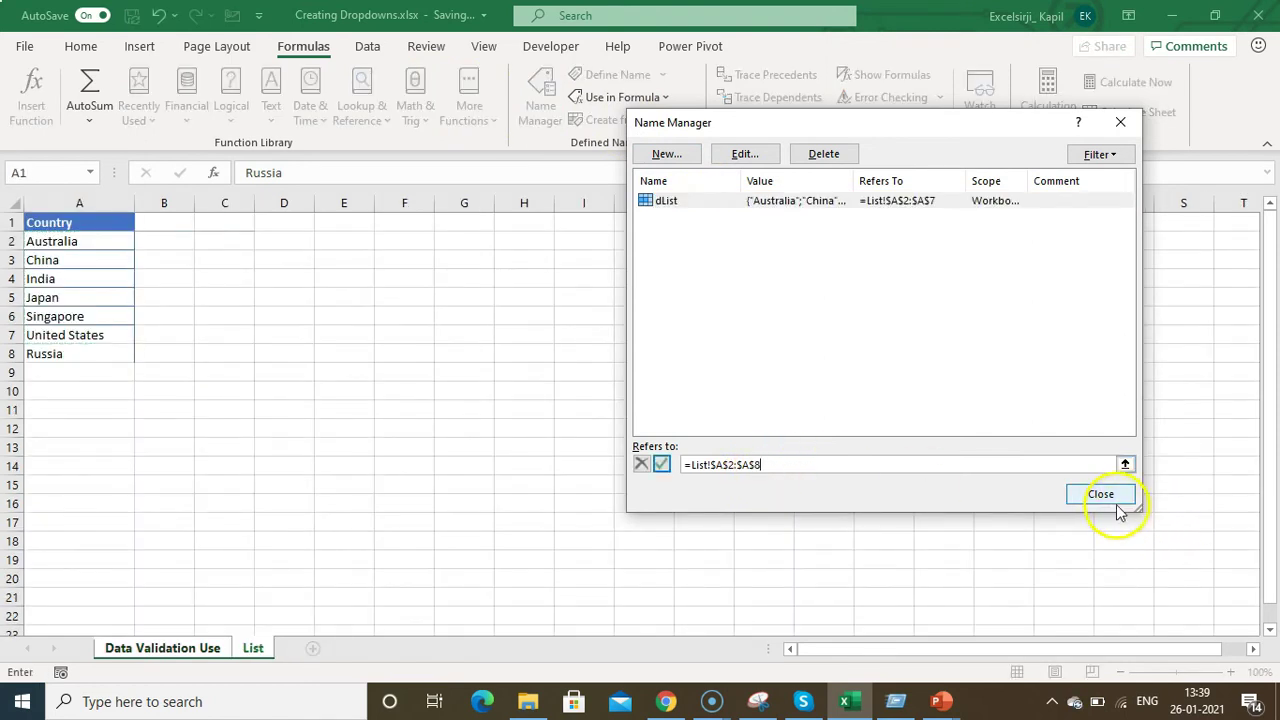
click(1100, 494)
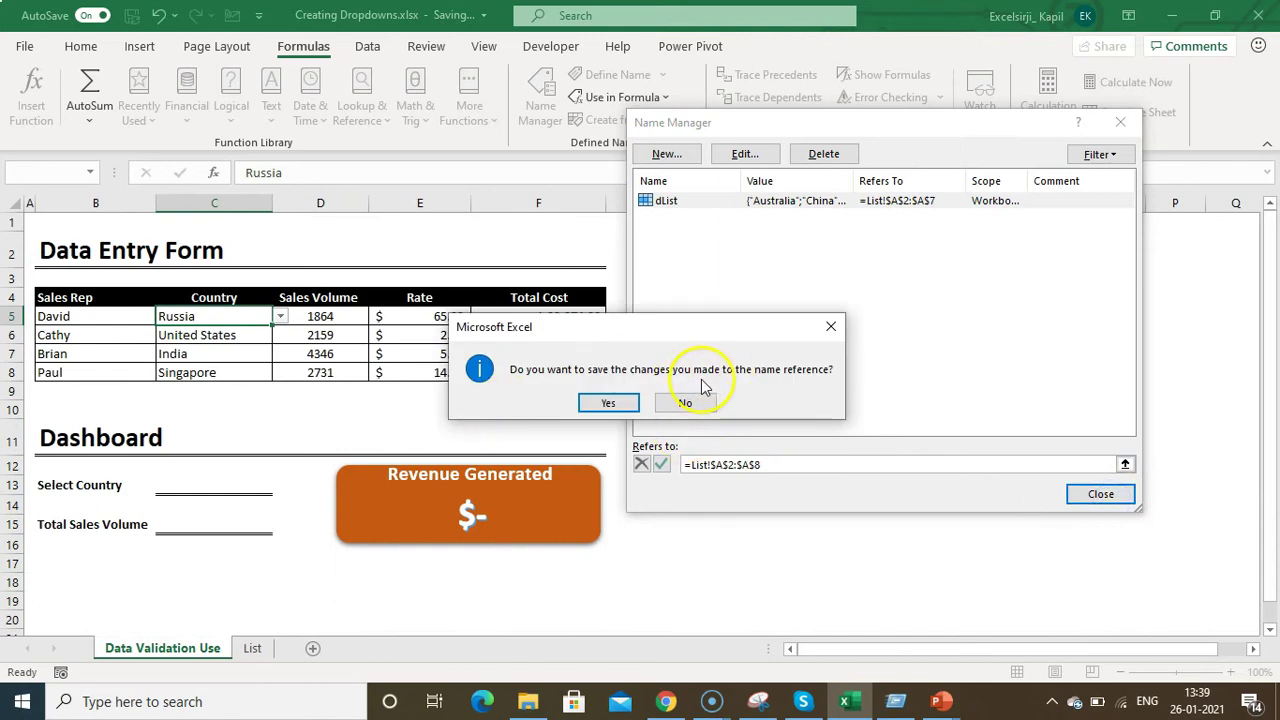
click(606, 401)
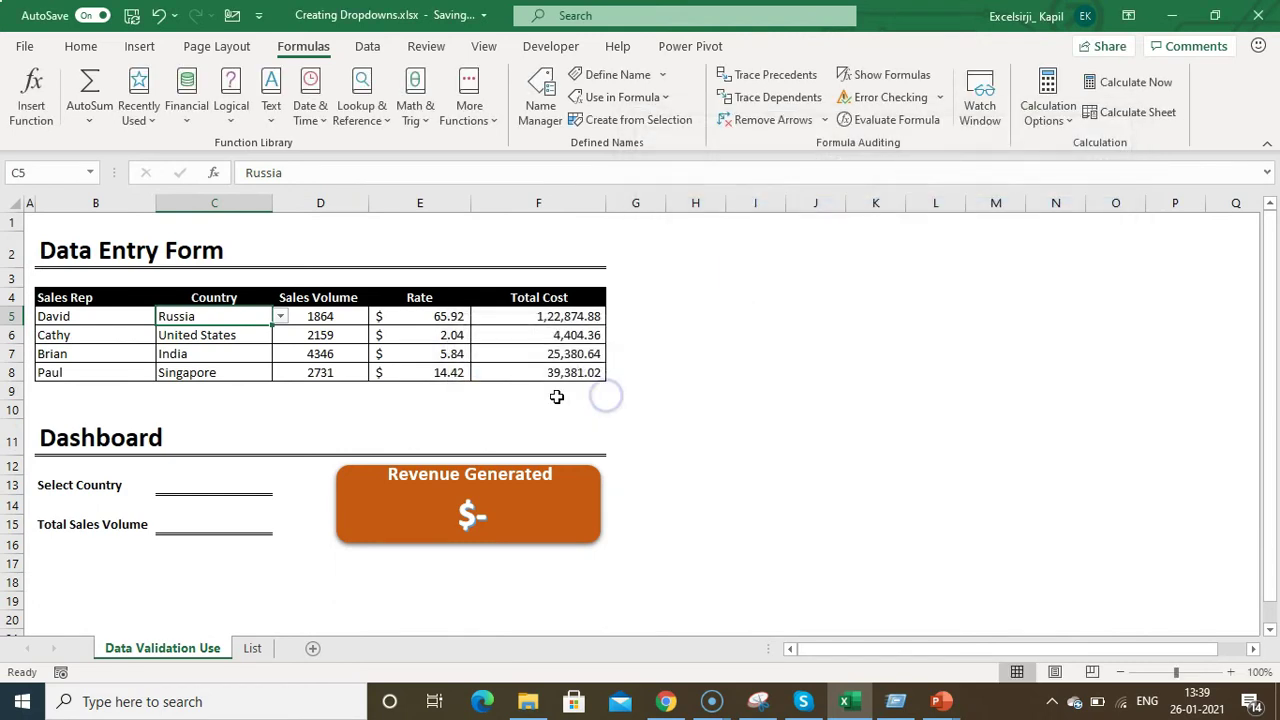
click(280, 316)
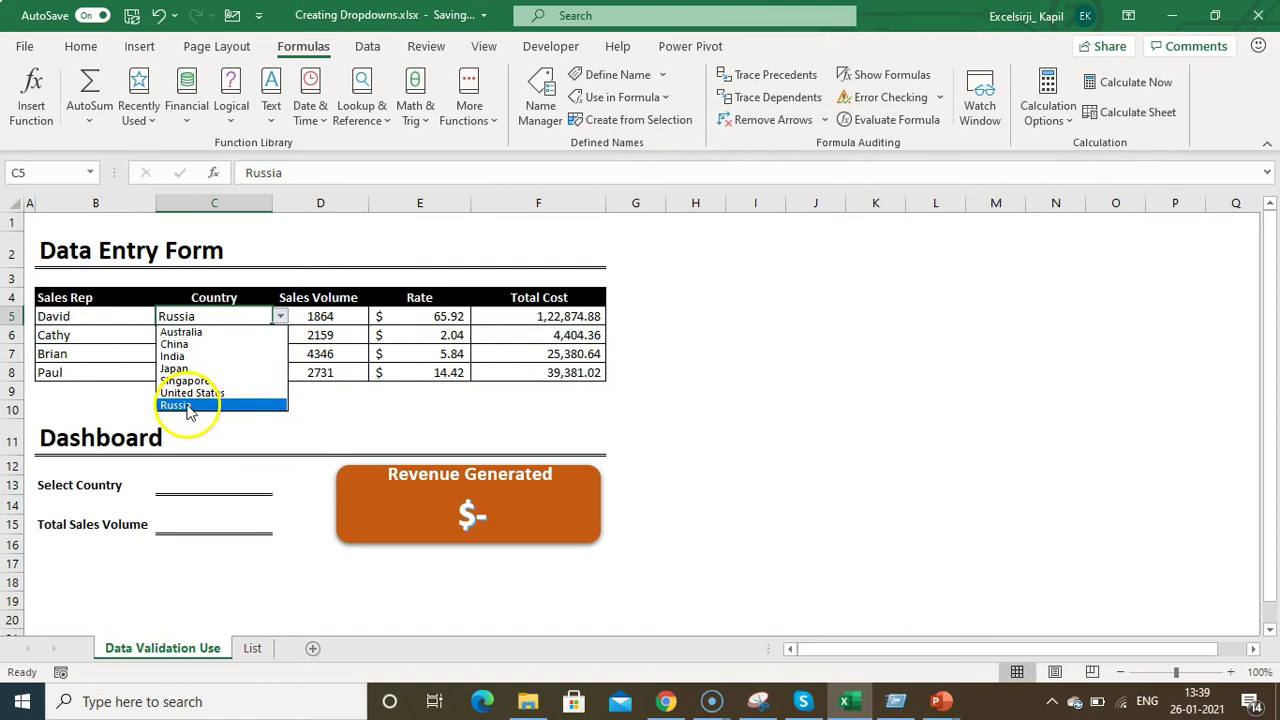
Step: Go to the List sheet and look over the country list in A1:A8, leaving its header cell A1 selected
click(252, 649)
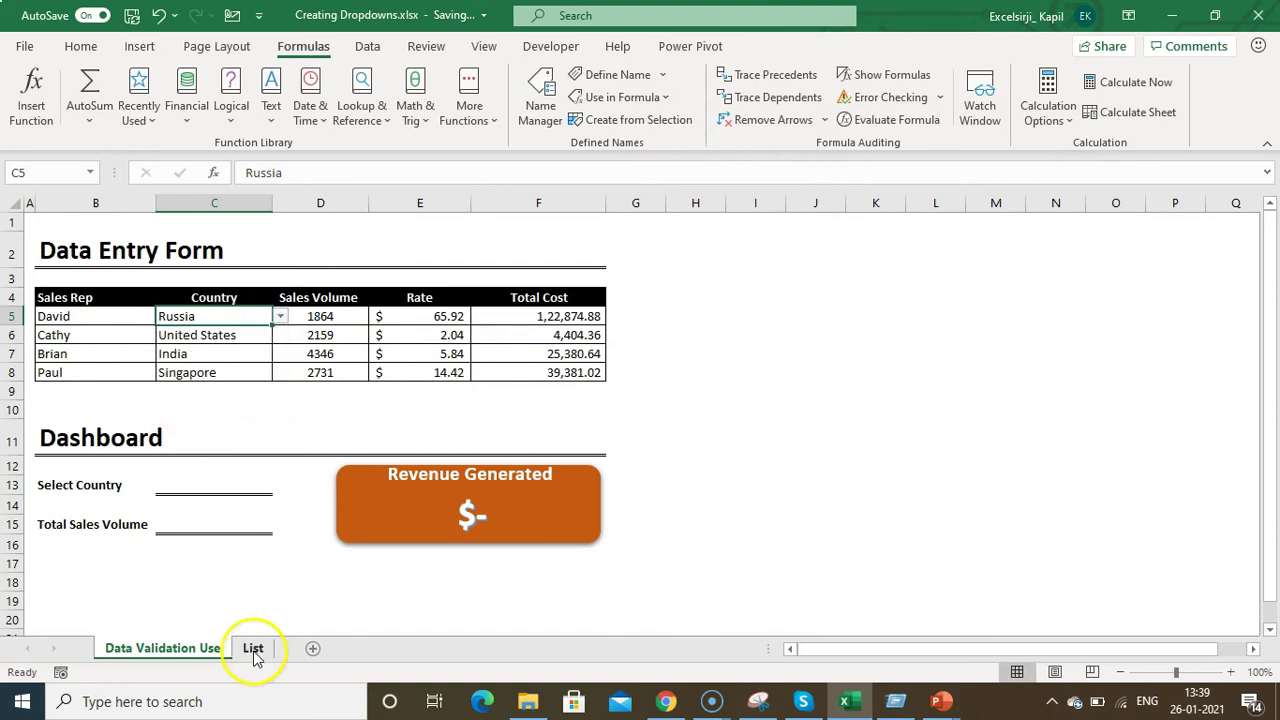
click(252, 649)
click(47, 353)
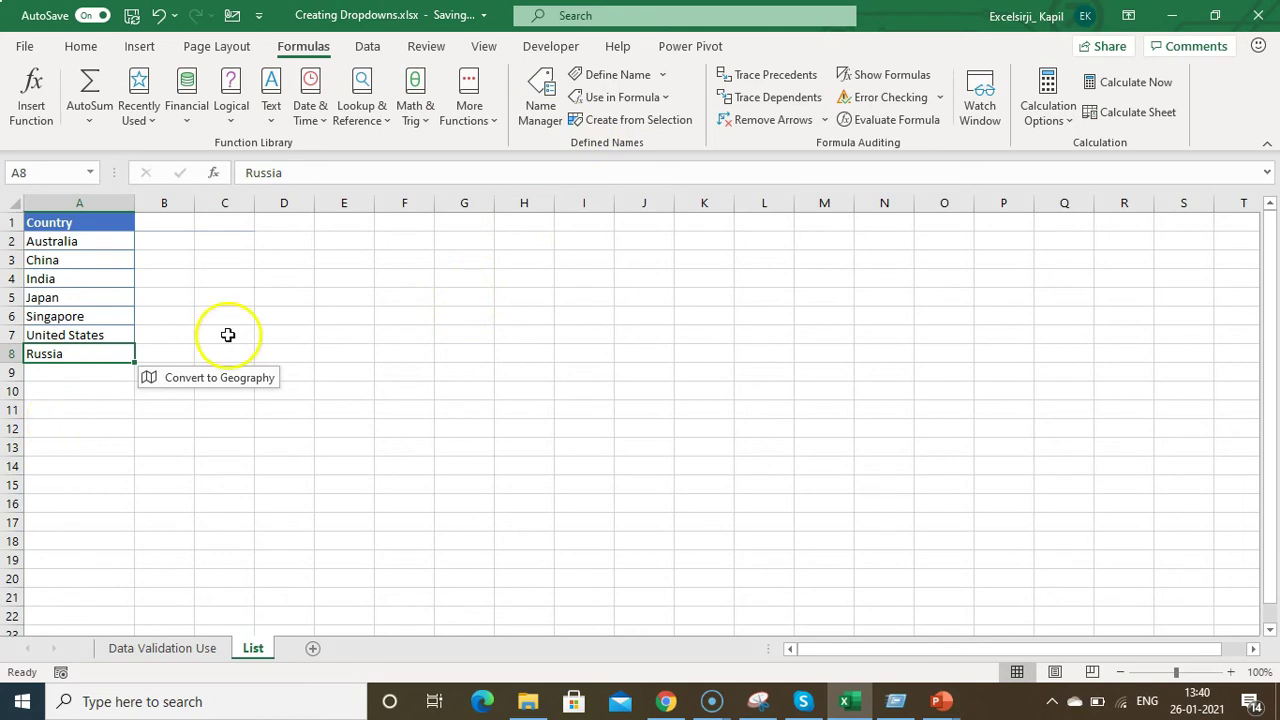
drag(100, 223, 103, 345)
click(83, 220)
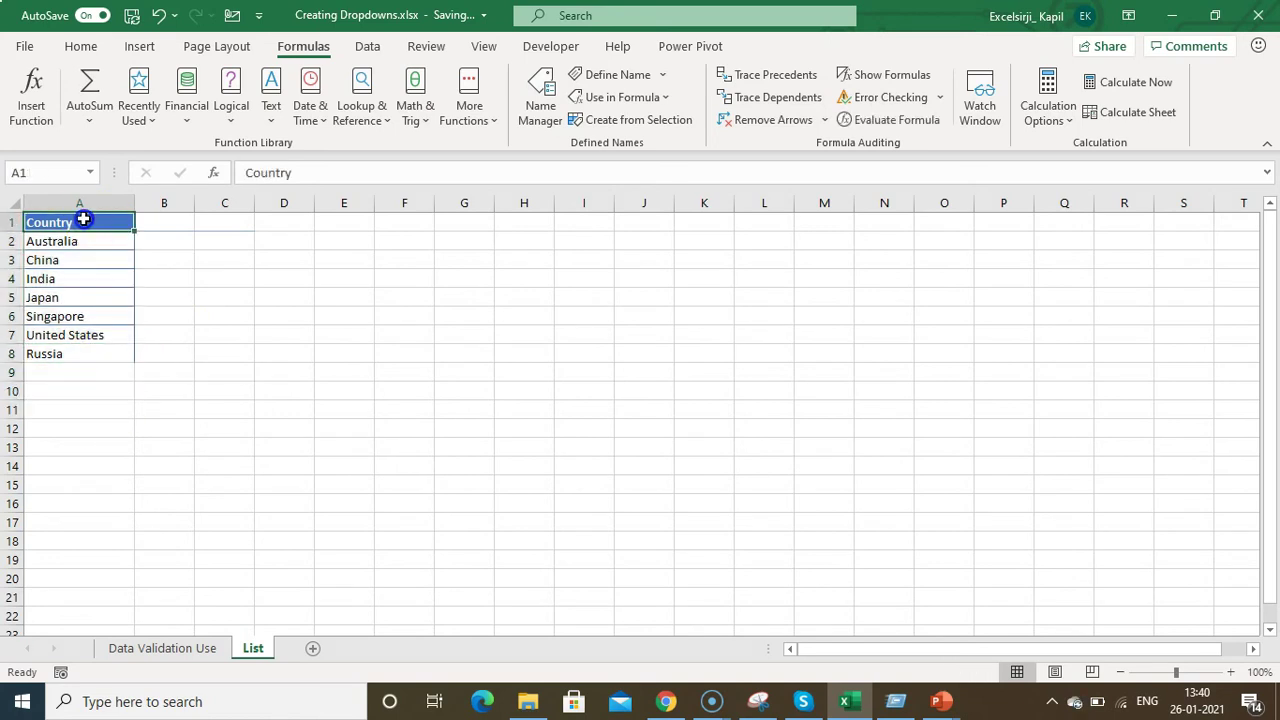
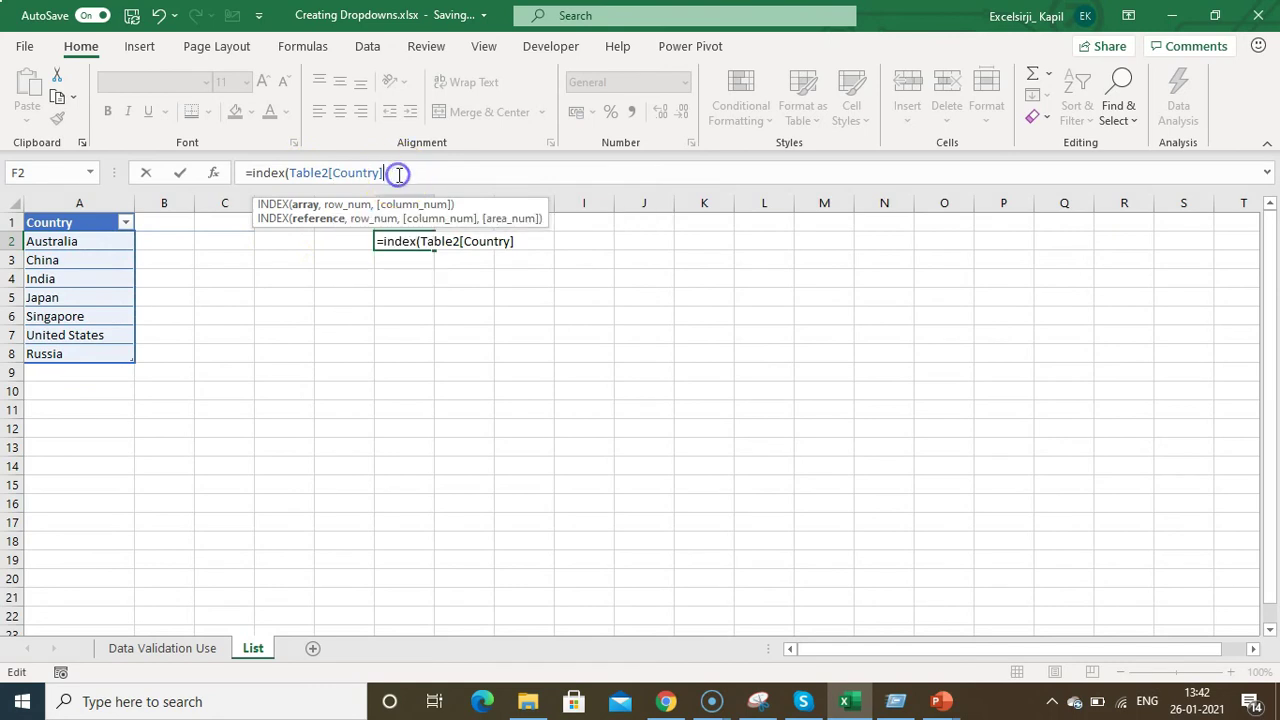
Step: Complete the formula in cell F2 of the List sheet as =INDEX(Table2[Country],,)
text(,)
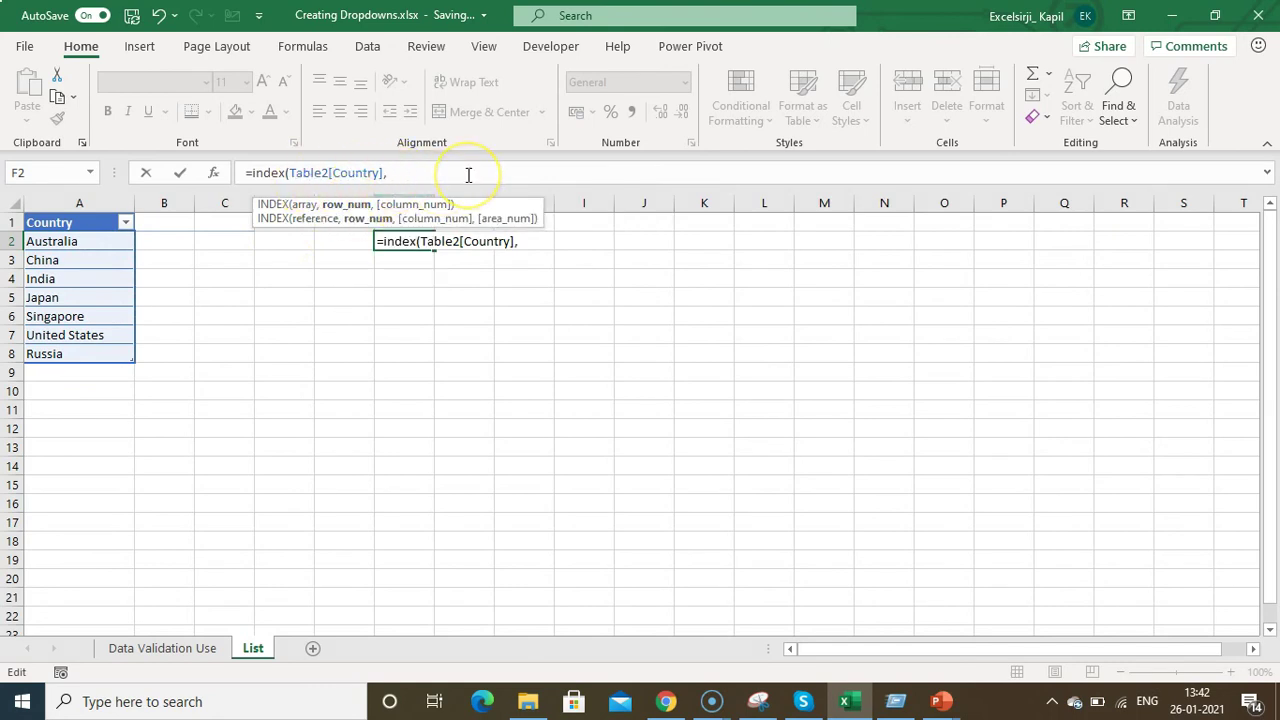
text(,)
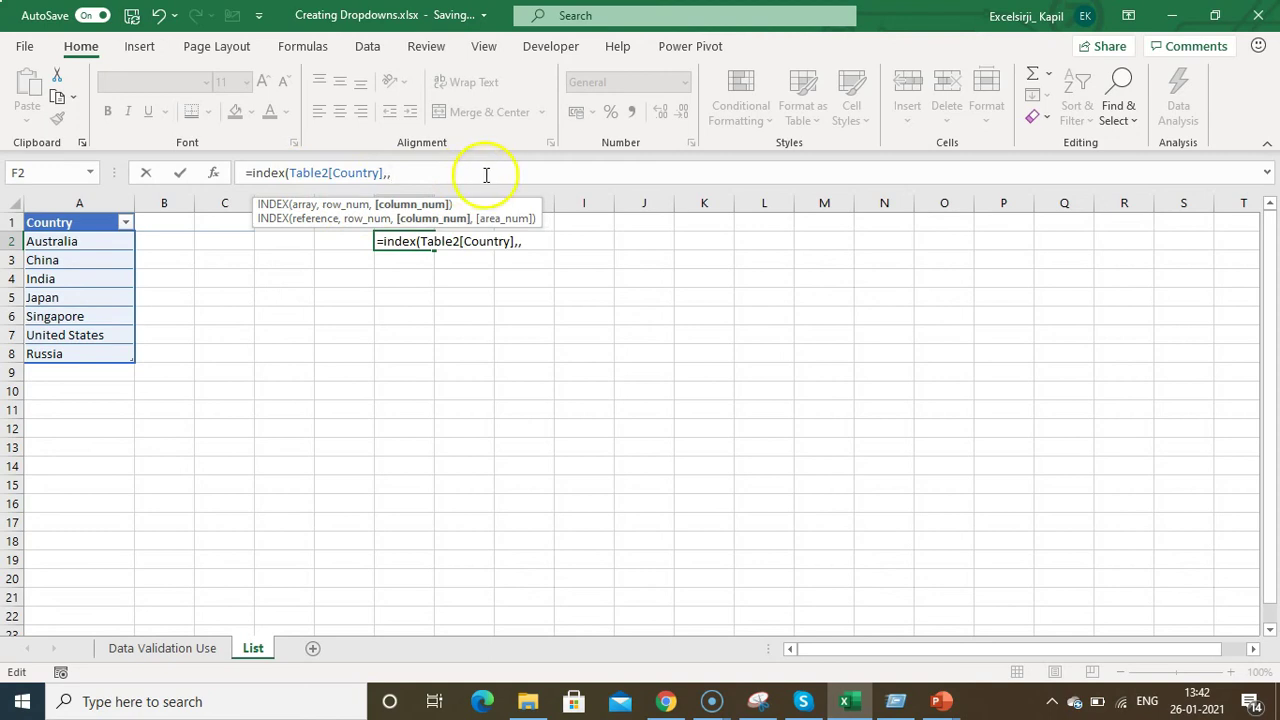
key(Return)
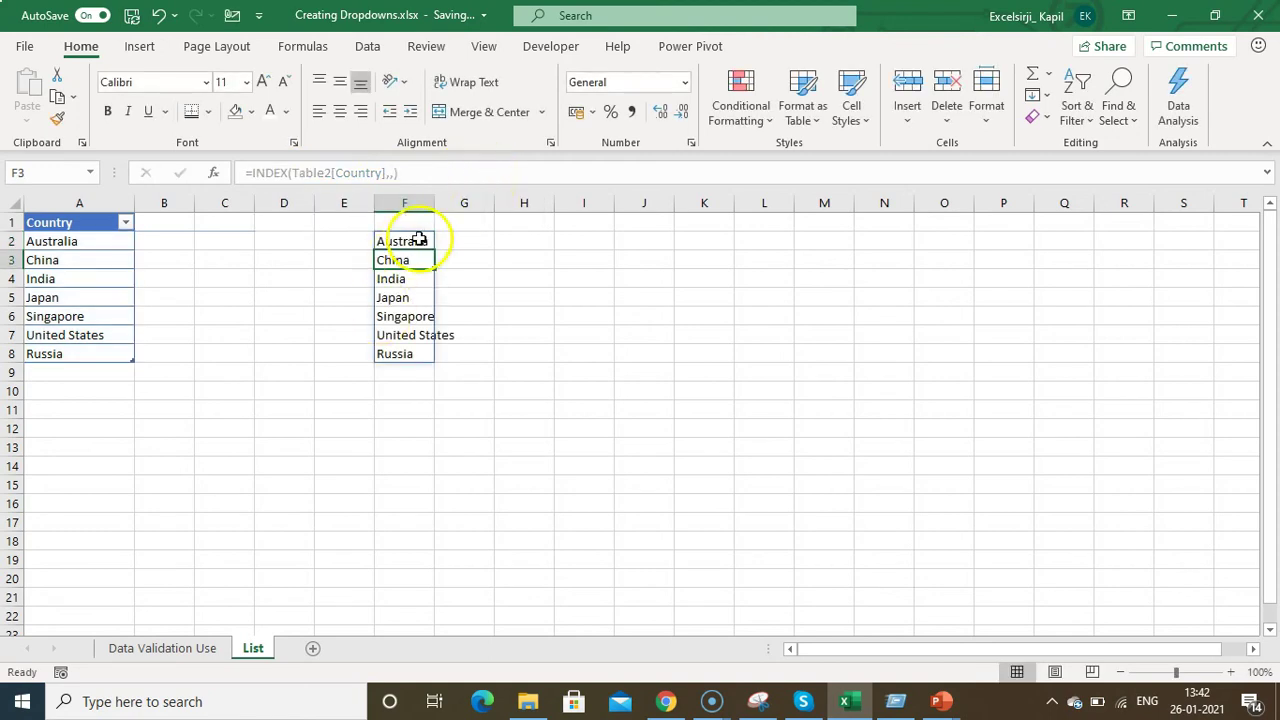
Step: Copy the INDEX formula text from cell F2 and leave the cell's edit mode
click(418, 240)
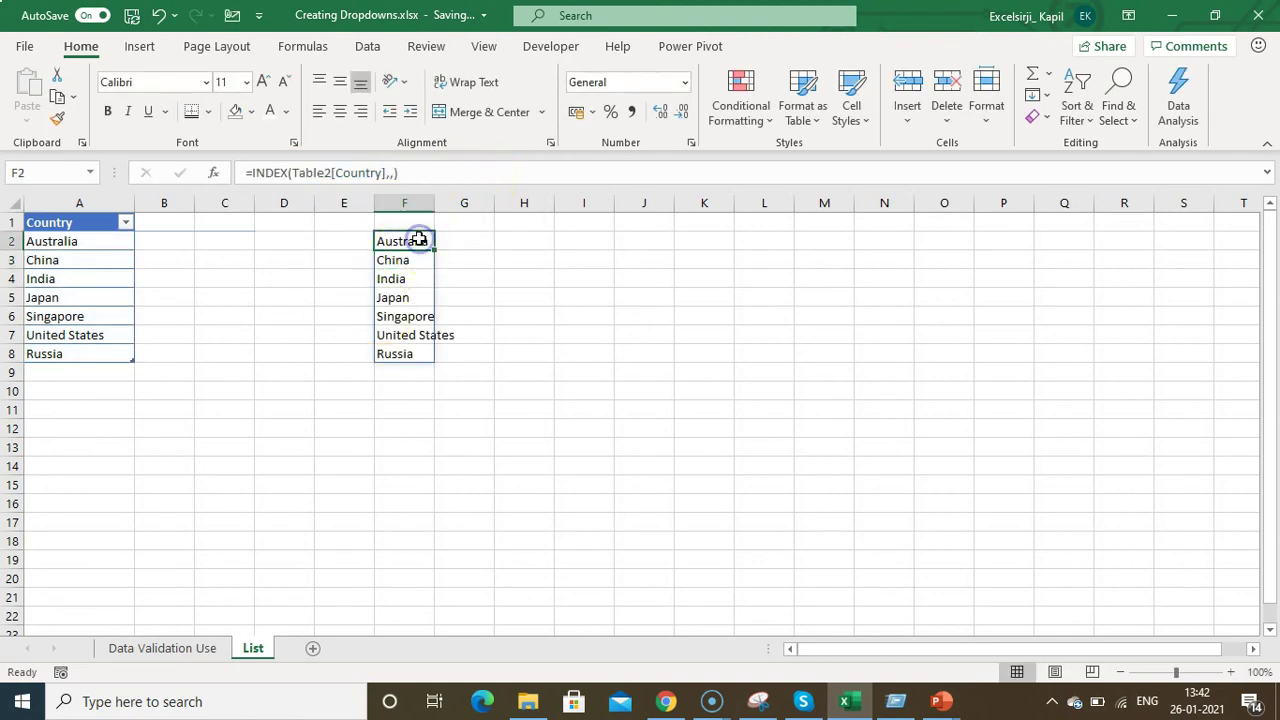
click(414, 169)
drag(414, 169, 243, 155)
key(ctrl+c)
key(Escape)
drag(393, 191, 288, 195)
Step: Define a workbook-level name dList1 that refers to the copied formula =INDEX(Table2[Country],,)
click(302, 46)
click(540, 105)
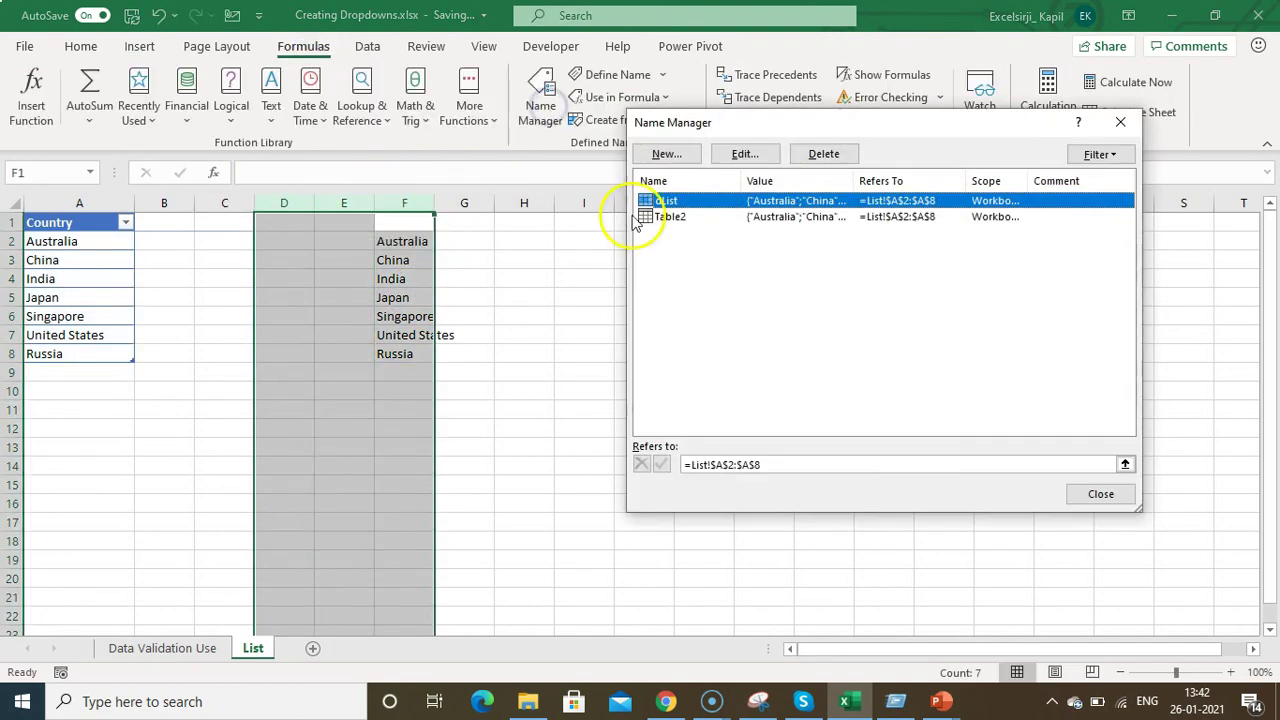
click(666, 153)
text(dList1)
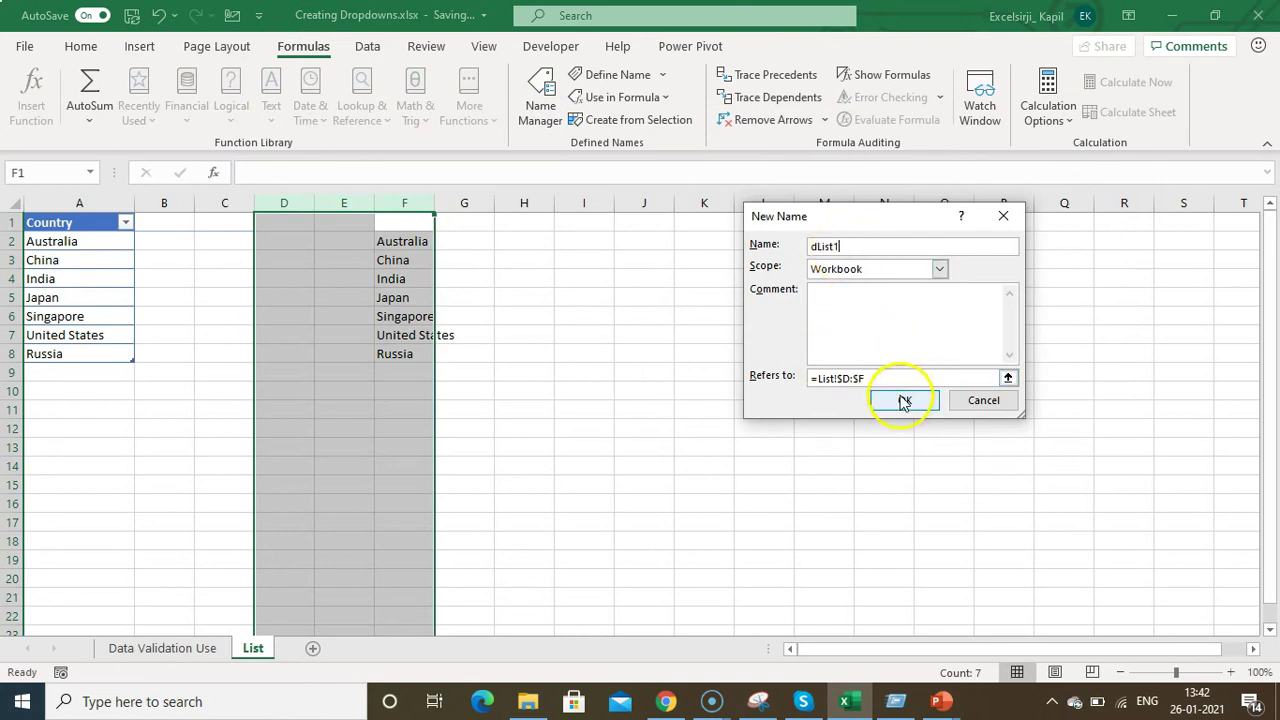
drag(887, 380, 795, 400)
key(BackSpace)
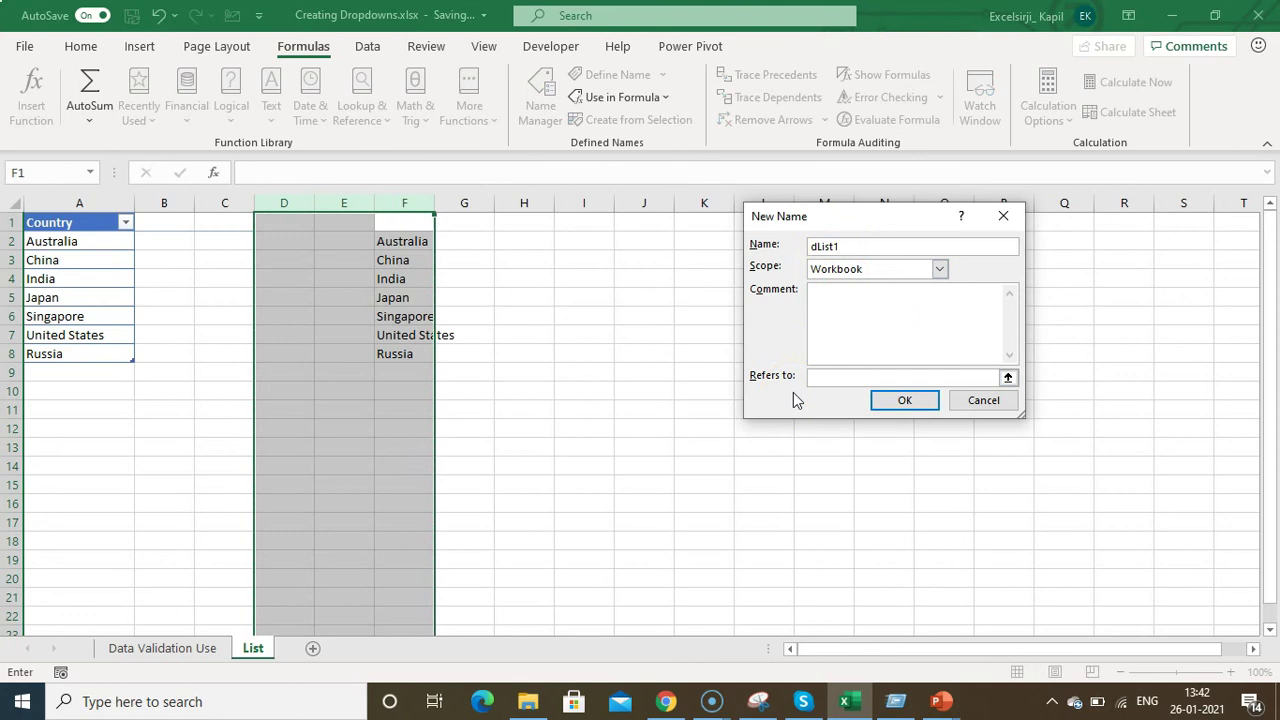
key(ctrl+v)
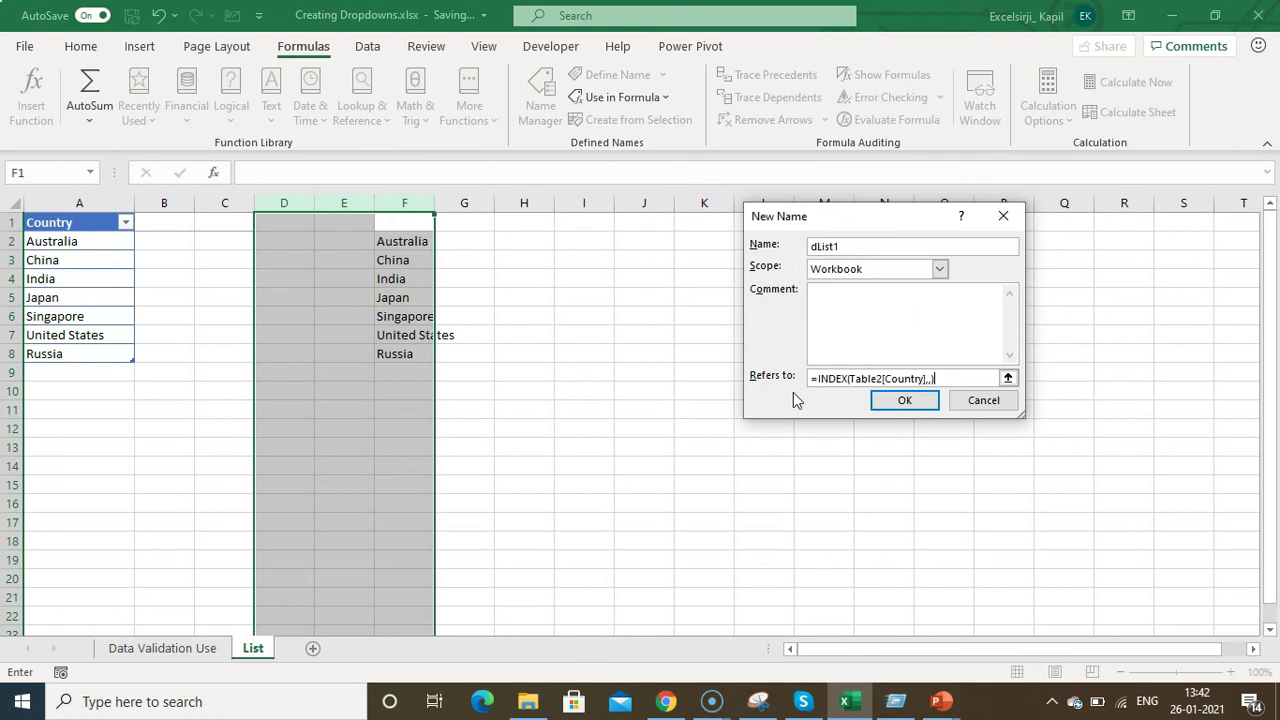
click(910, 406)
click(1101, 494)
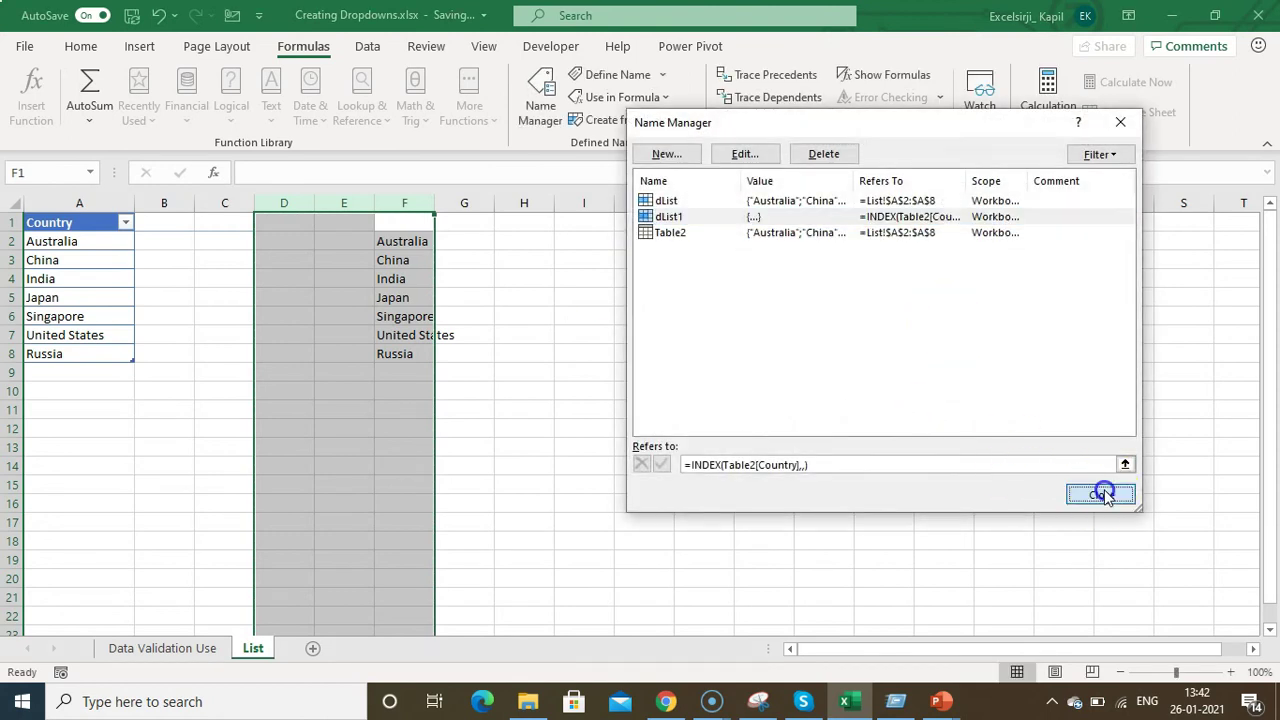
Step: Clear the helper formula results from F1:F9 on the List sheet
click(583, 297)
drag(404, 222, 400, 369)
key(Delete)
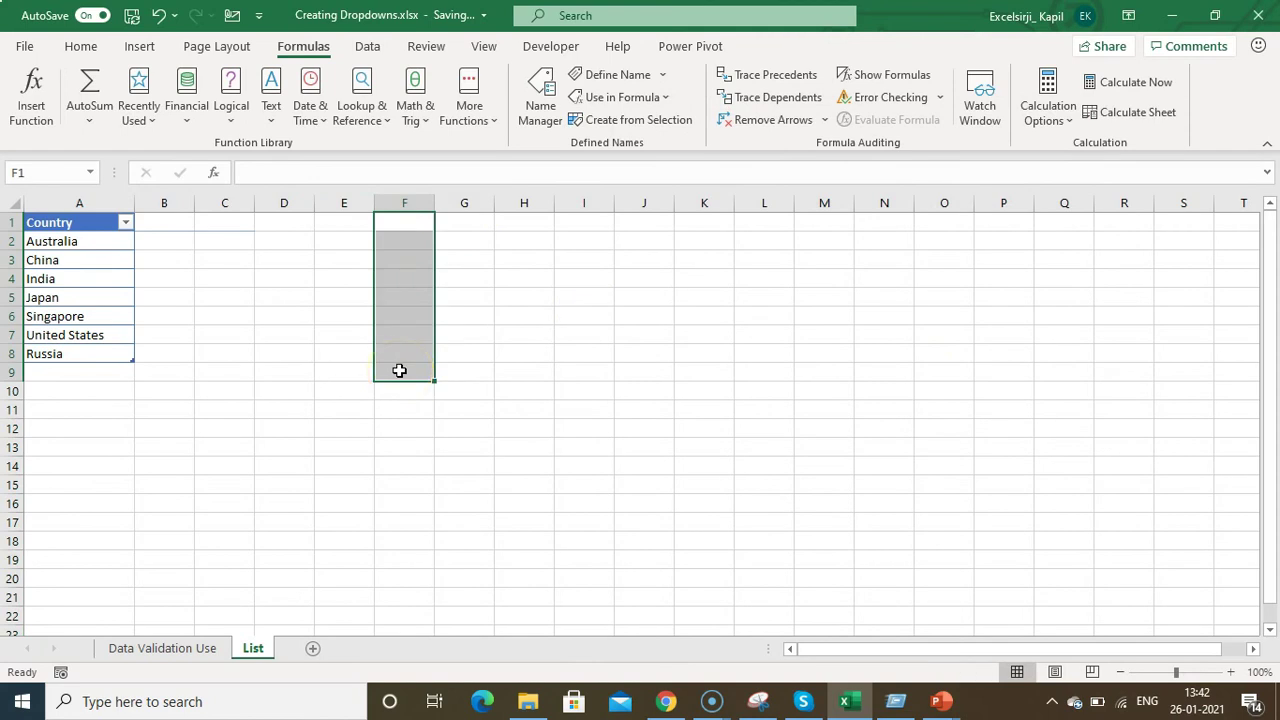
Step: On the Data Validation Use sheet, change cell C5's validation list source to =dList1 and check its dropdown
click(160, 650)
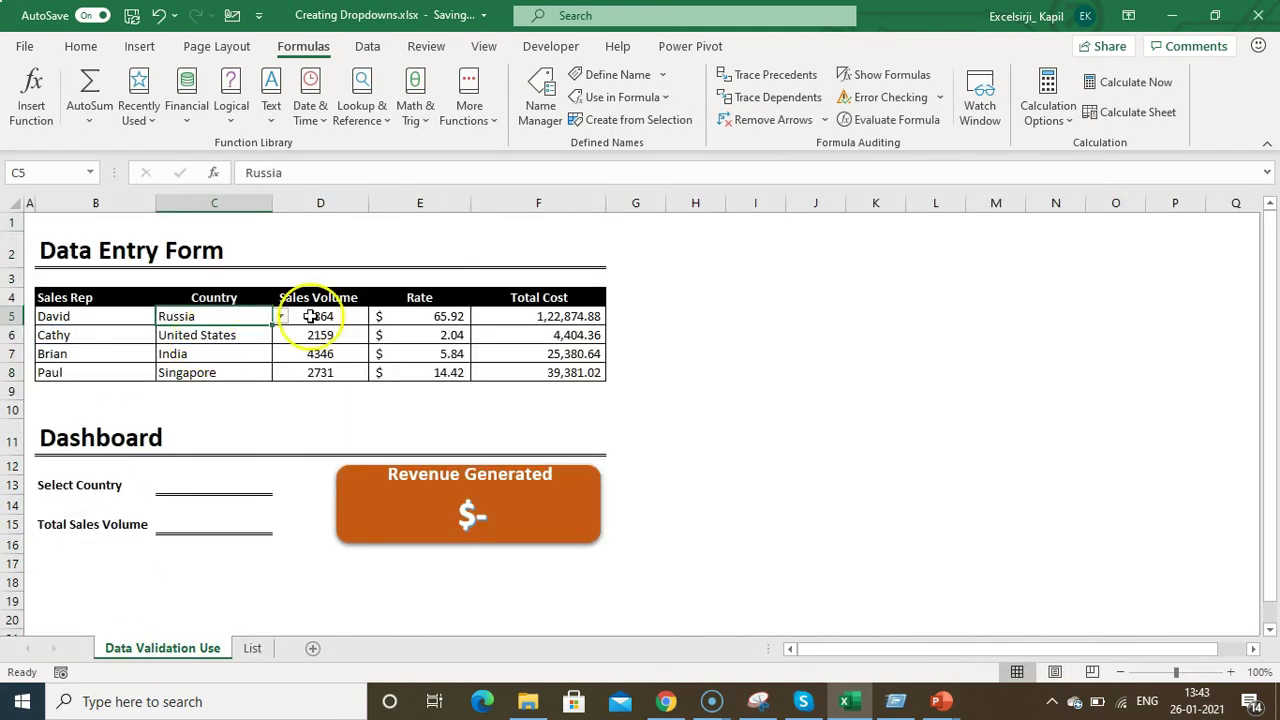
click(381, 58)
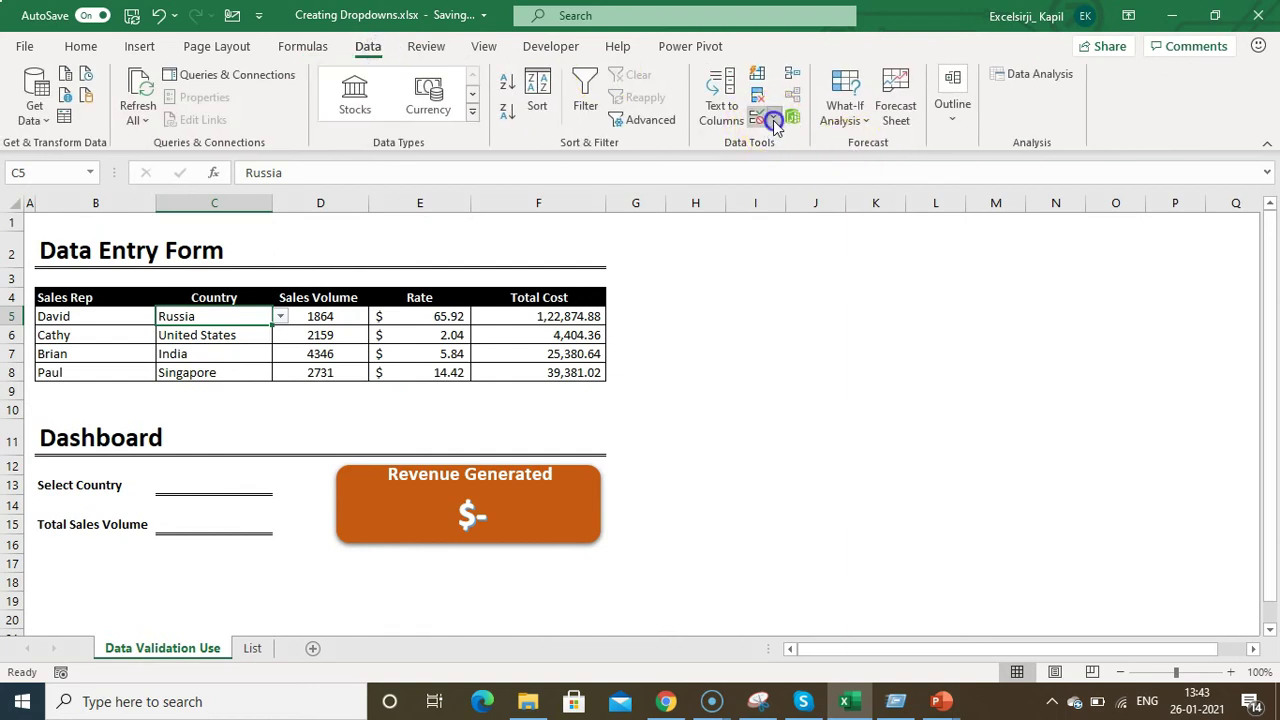
click(774, 120)
click(808, 143)
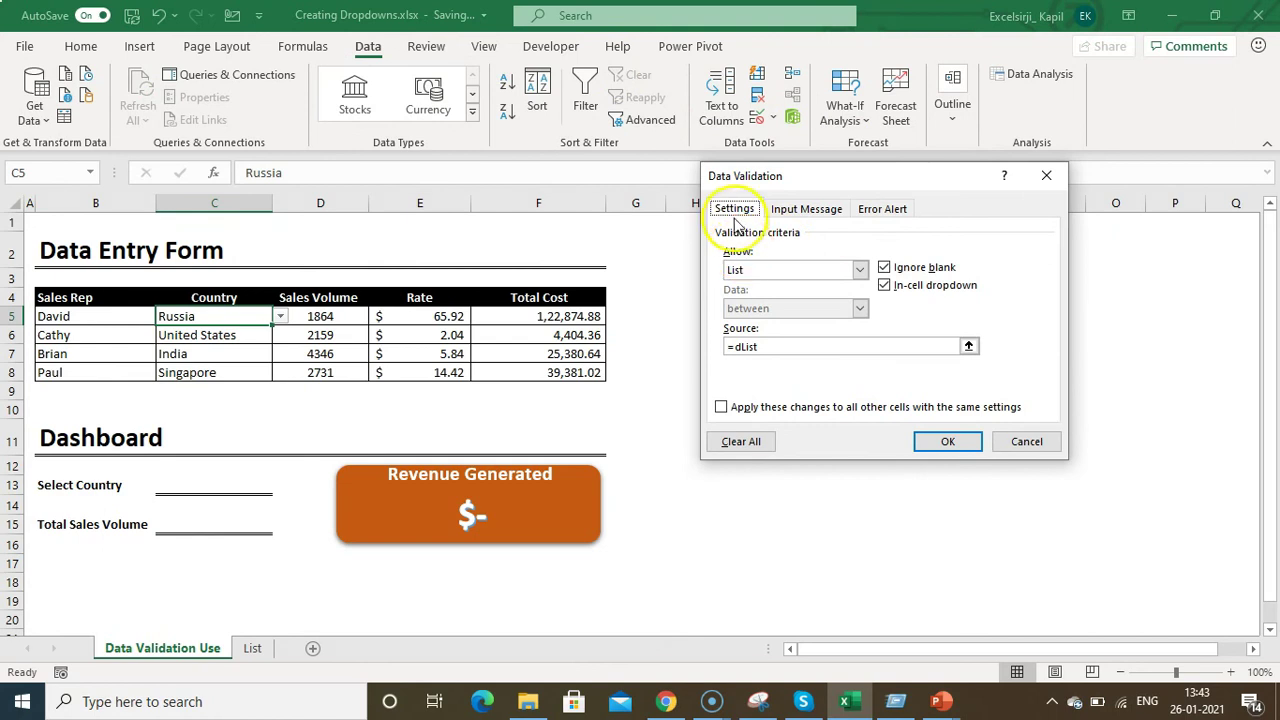
click(777, 346)
text(1)
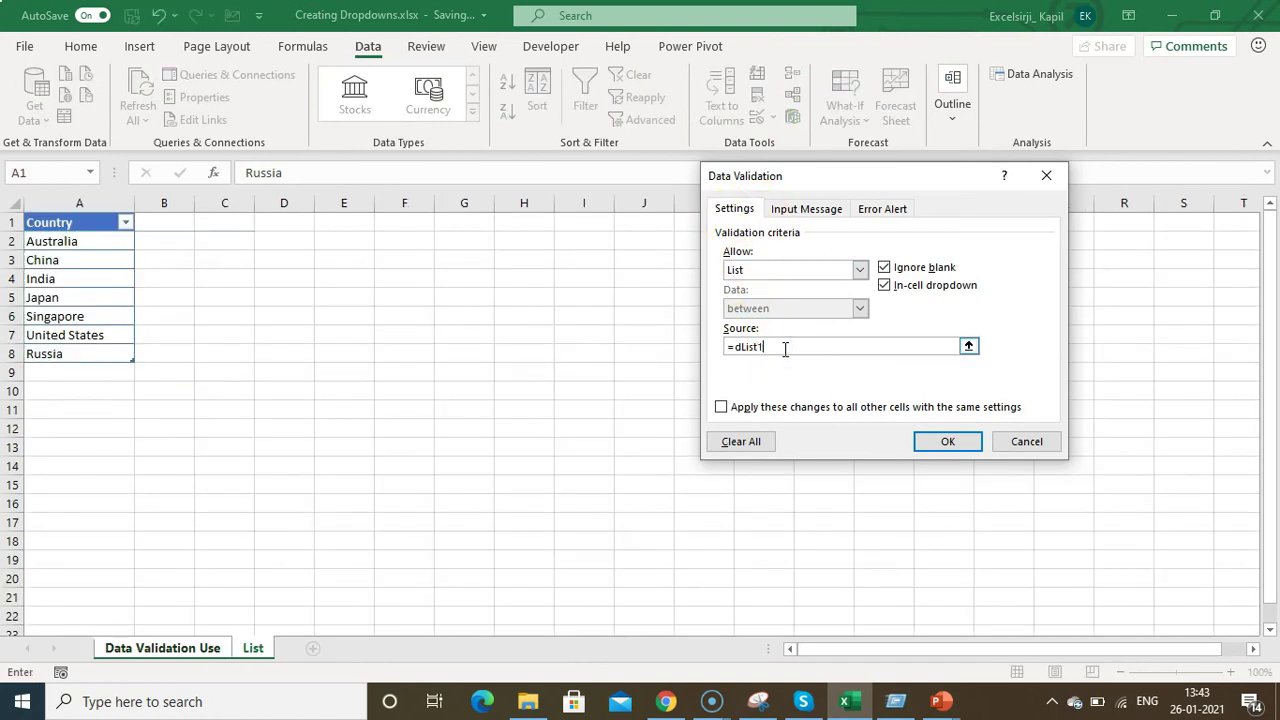
click(937, 441)
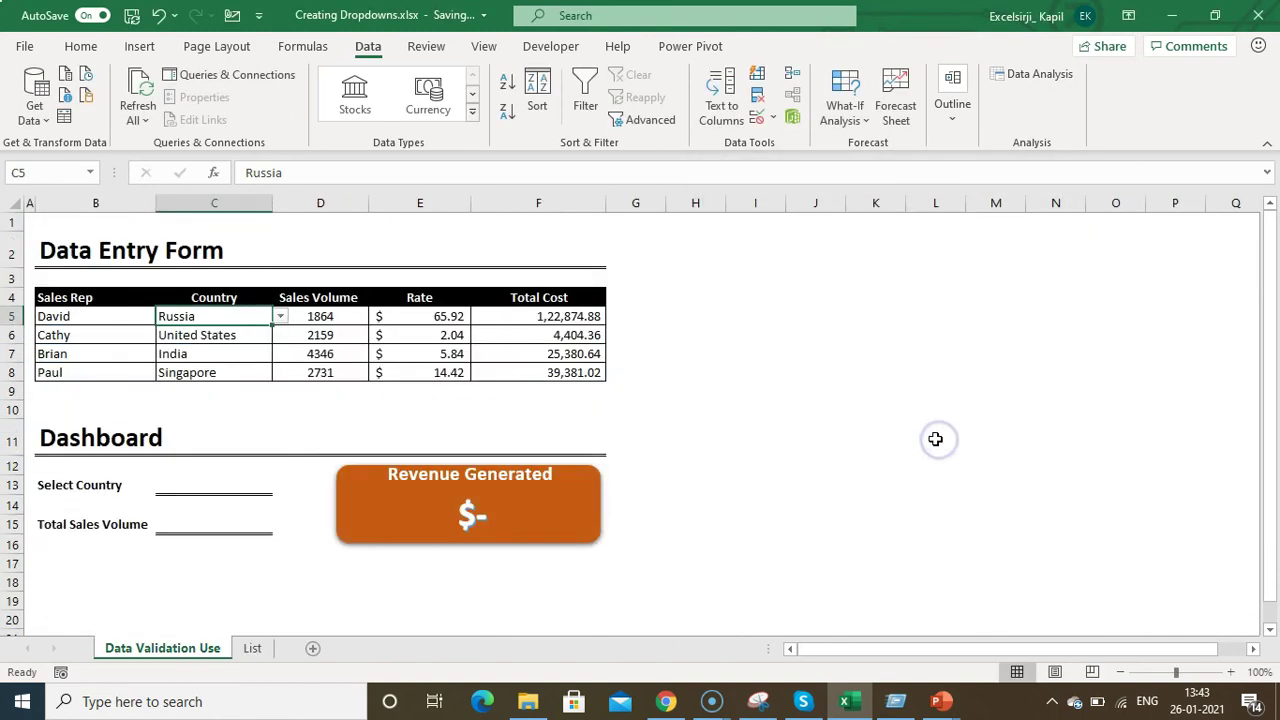
click(281, 316)
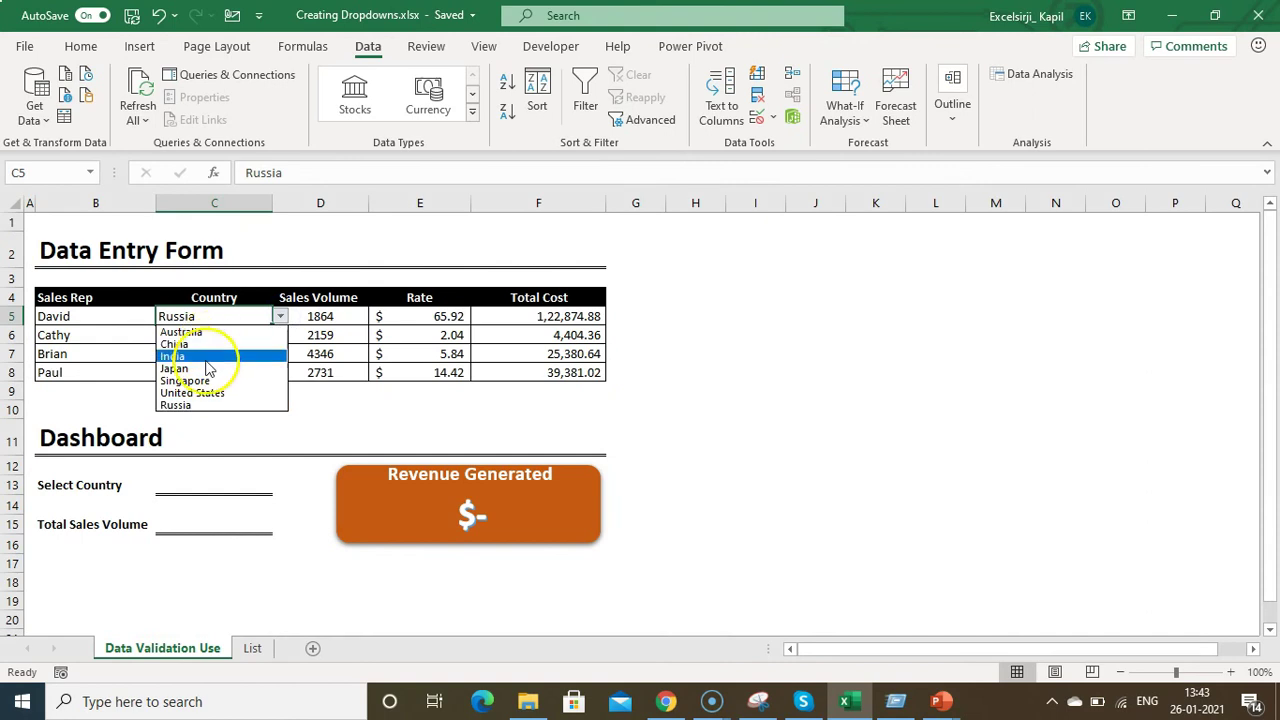
click(98, 354)
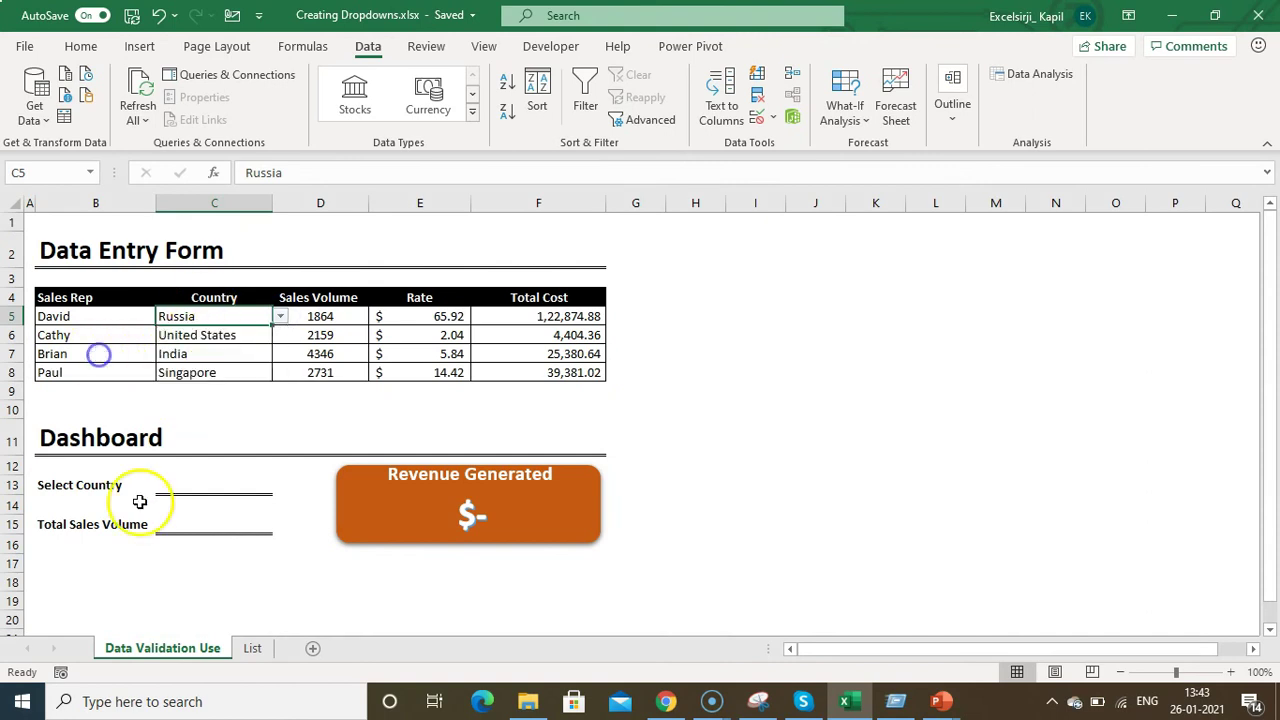
Step: Add United Kingdom to the country table in cell A9 of the List sheet and check the dropdown in form cell C5
click(252, 648)
click(78, 372)
text(United Ki)
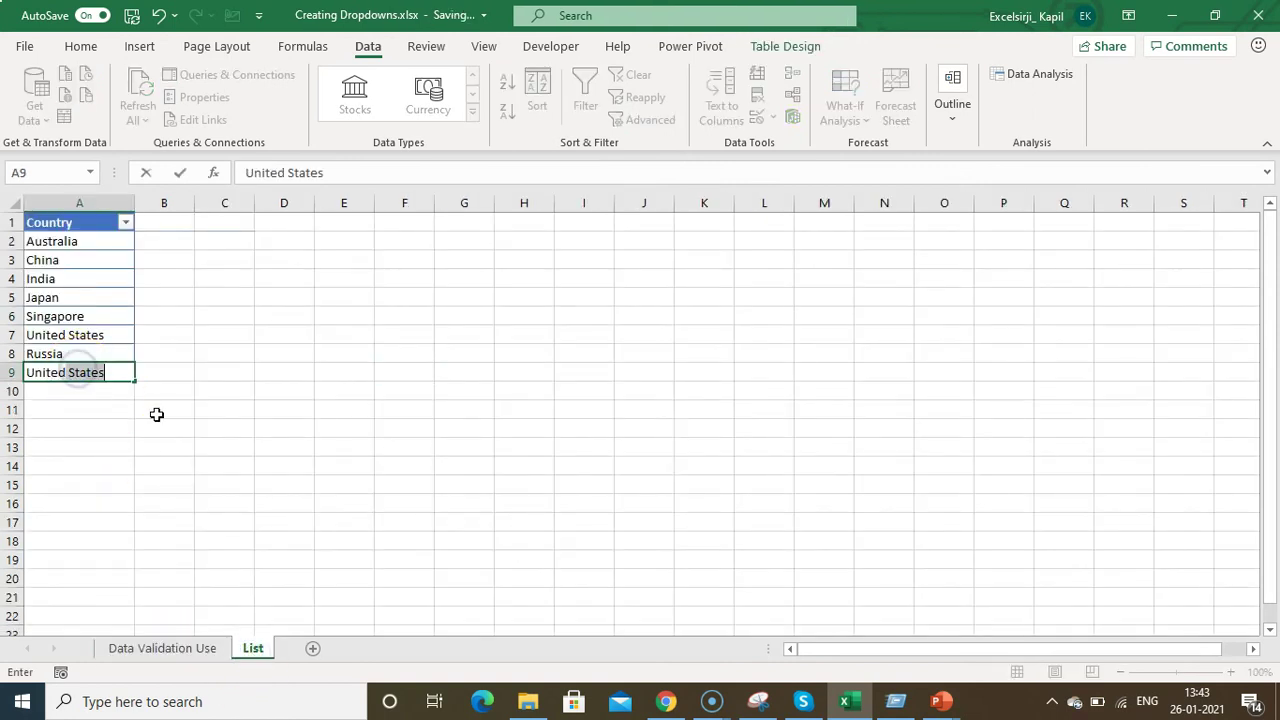
text(ndf)
key(BackSpace)
key(BackSpace)
text(gdom)
key(Return)
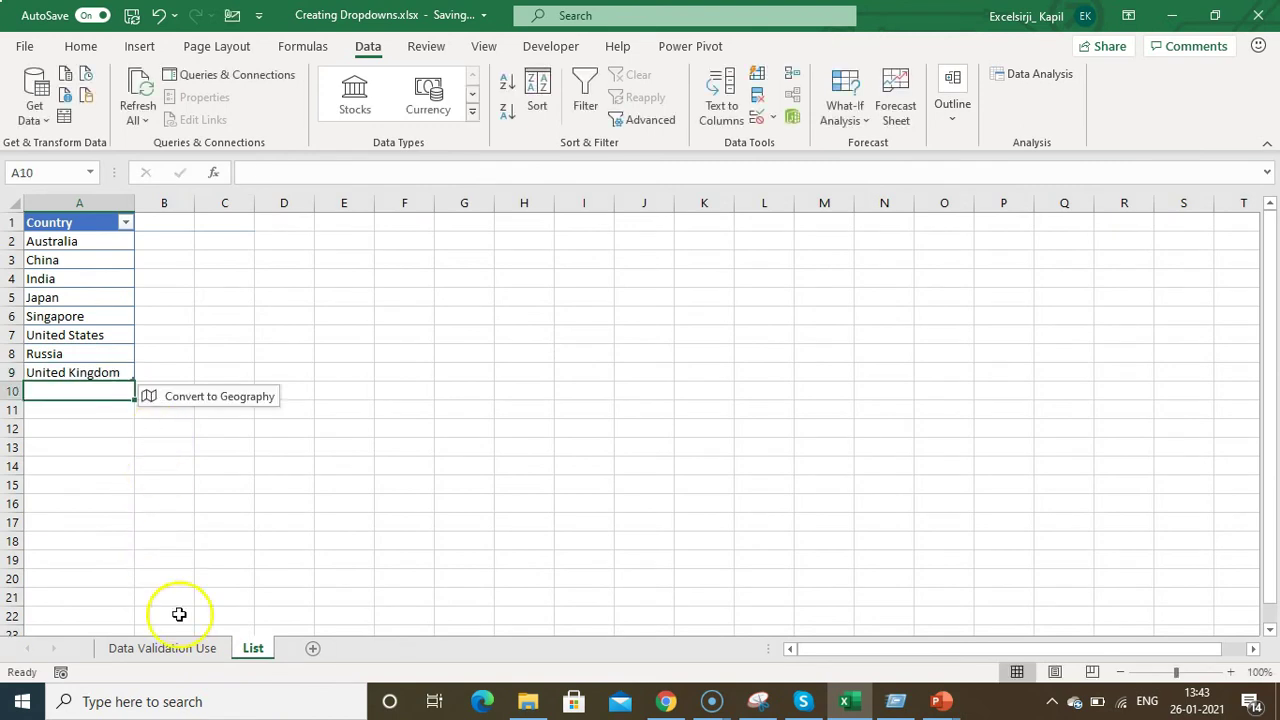
click(185, 651)
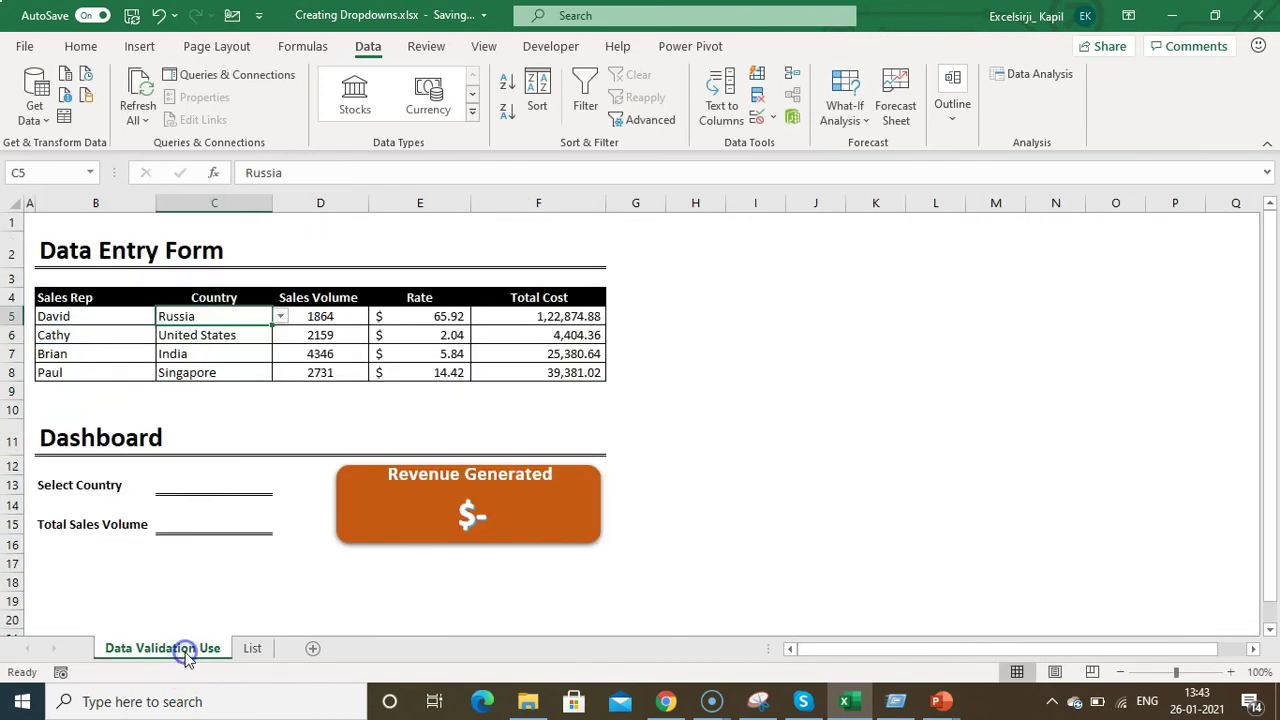
click(280, 316)
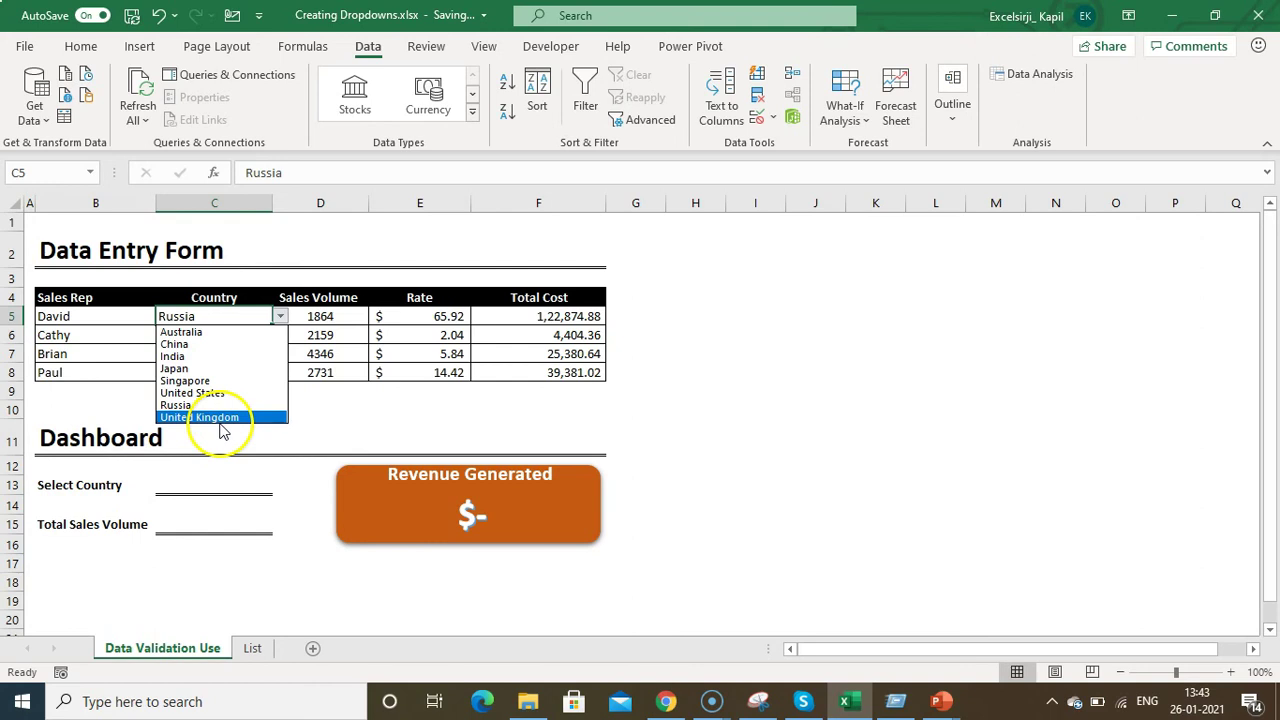
Step: Add Africa to the country table in cell A10 of the List sheet and check the dropdown in form cell C5
key(ctrl+Page_Down)
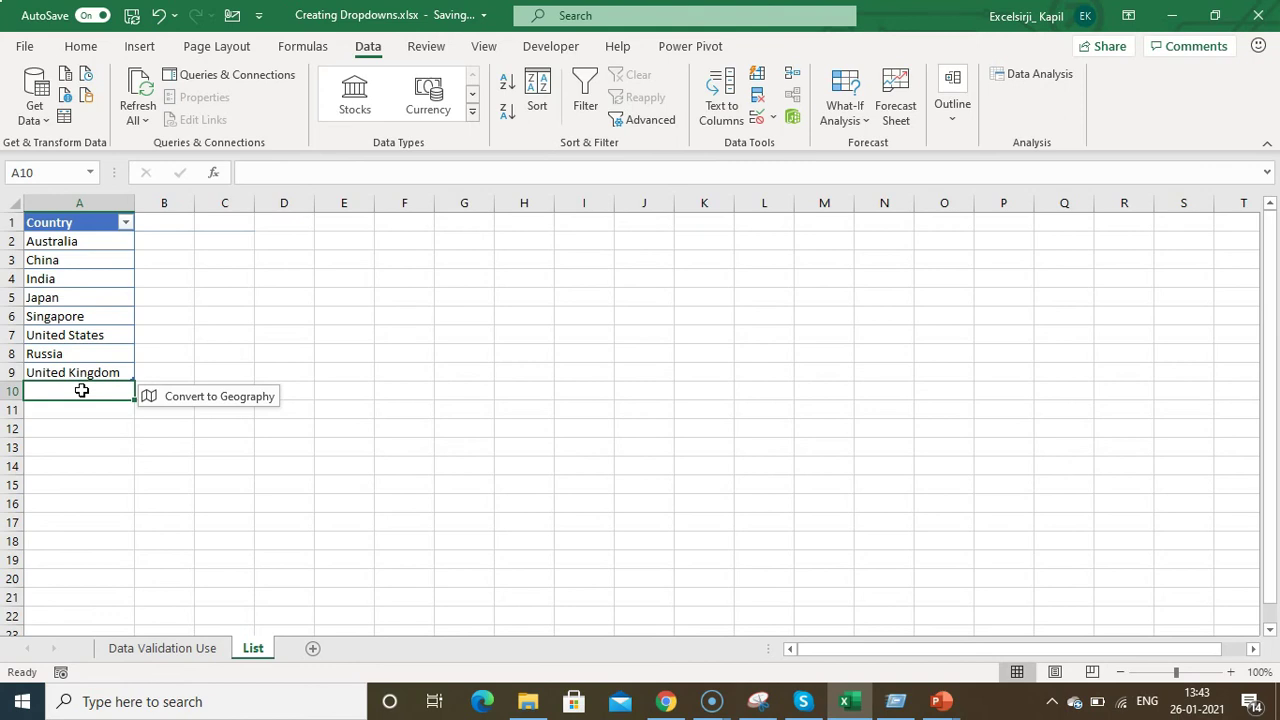
text(Africa)
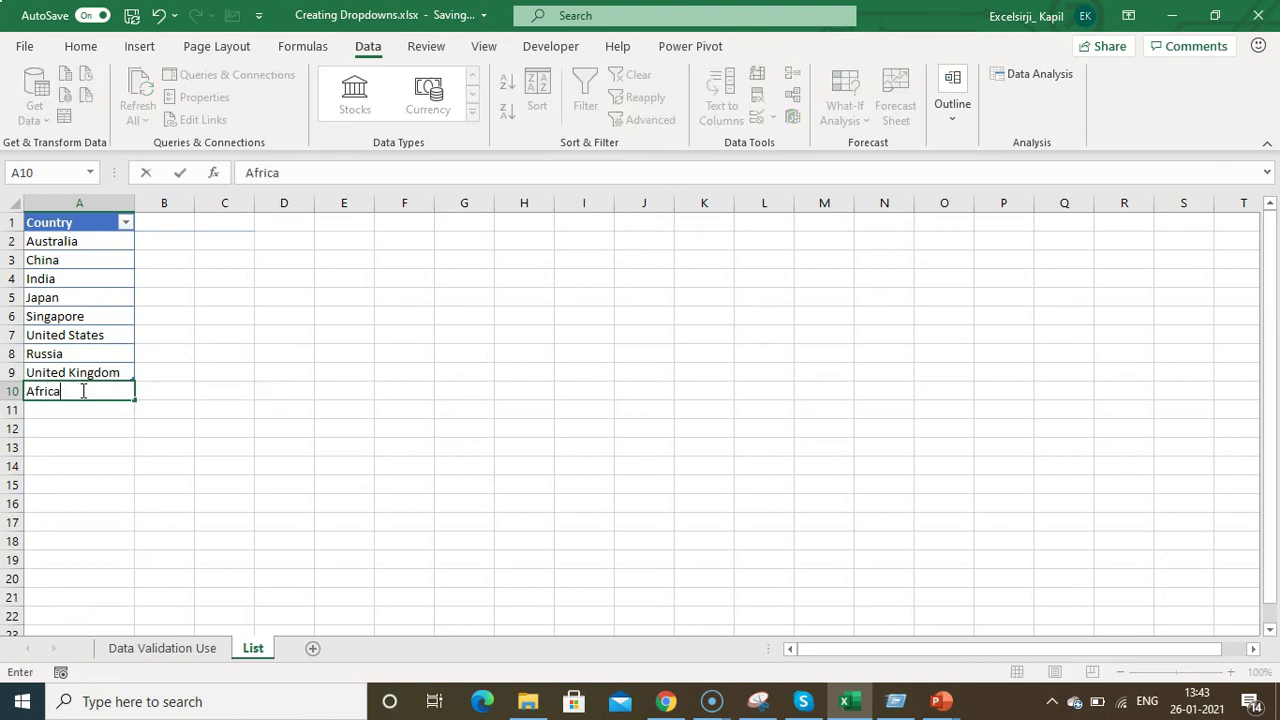
click(180, 648)
click(278, 317)
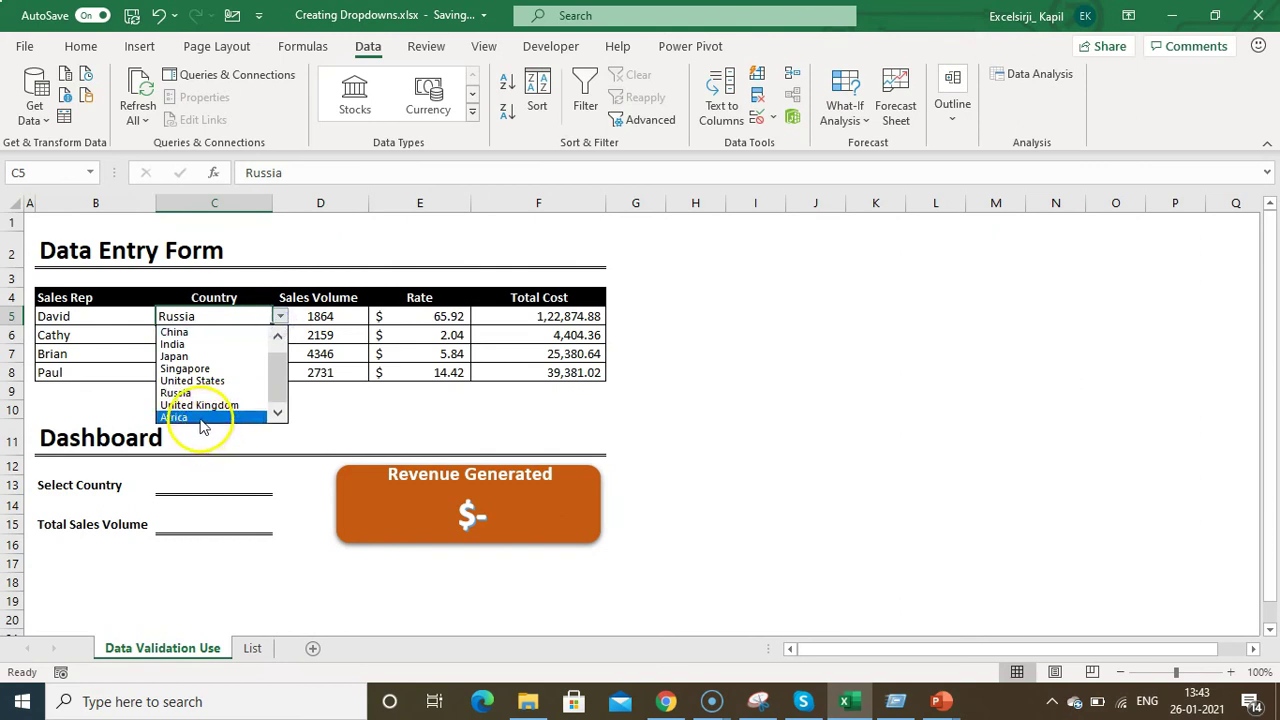
click(245, 394)
Step: Browse up and down through the country entries in cell C5's dropdown and close it without choosing one
key(alt+Down)
key(Down)
key(Down)
key(Up)
key(Up)
key(Up)
key(Up)
key(Up)
key(Up)
key(Up)
key(Up)
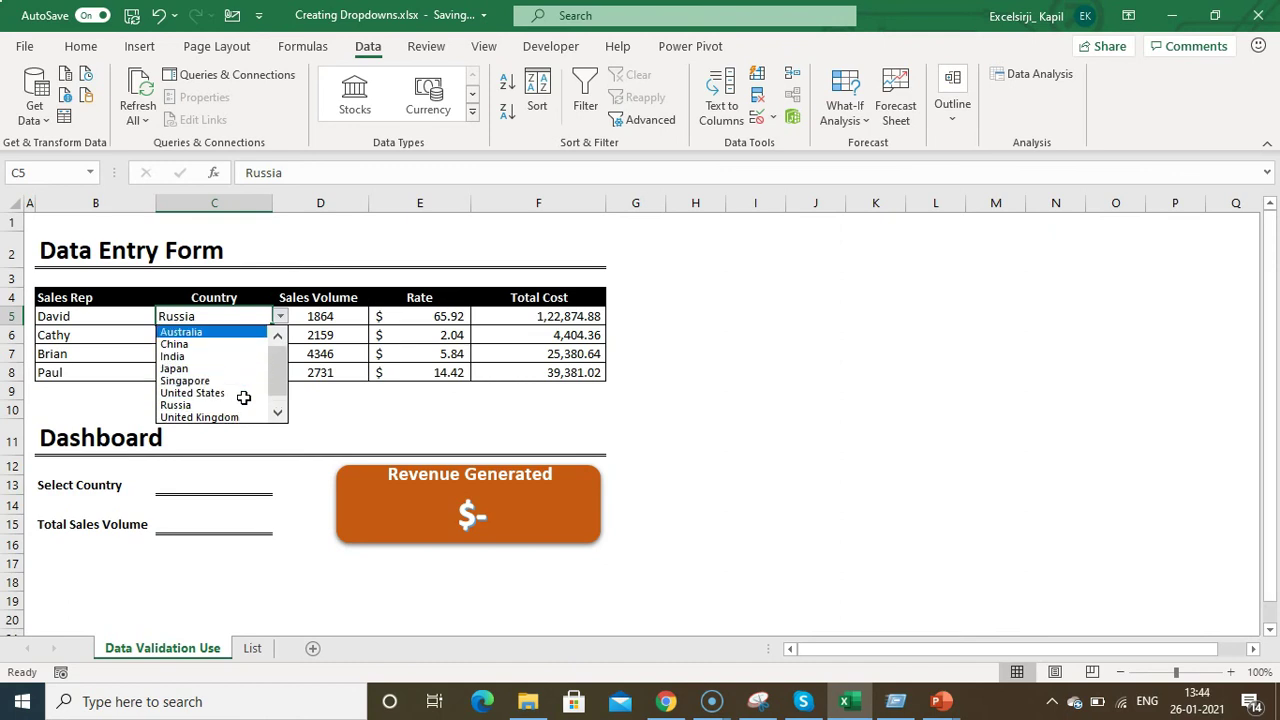
key(Down)
key(Down)
key(Down)
key(Down)
key(Down)
key(Down)
key(Down)
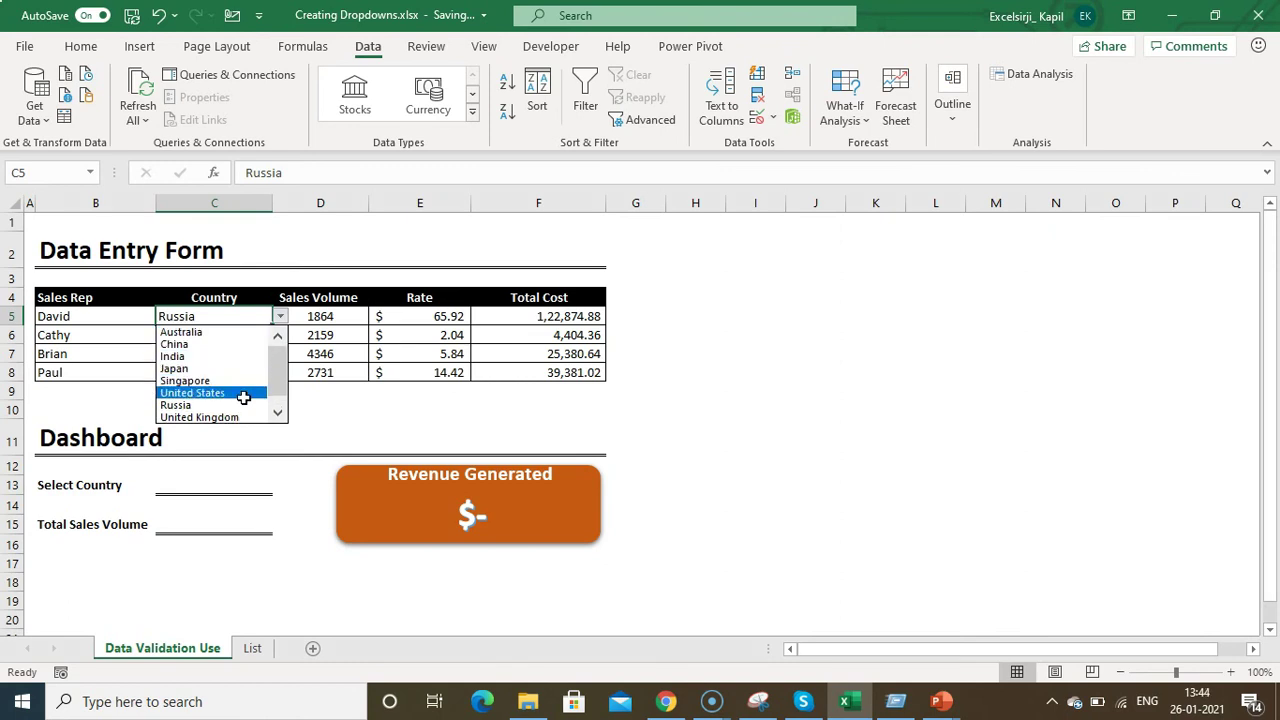
key(Up)
key(Up)
key(Up)
key(Down)
key(Down)
key(Down)
key(Down)
key(Escape)
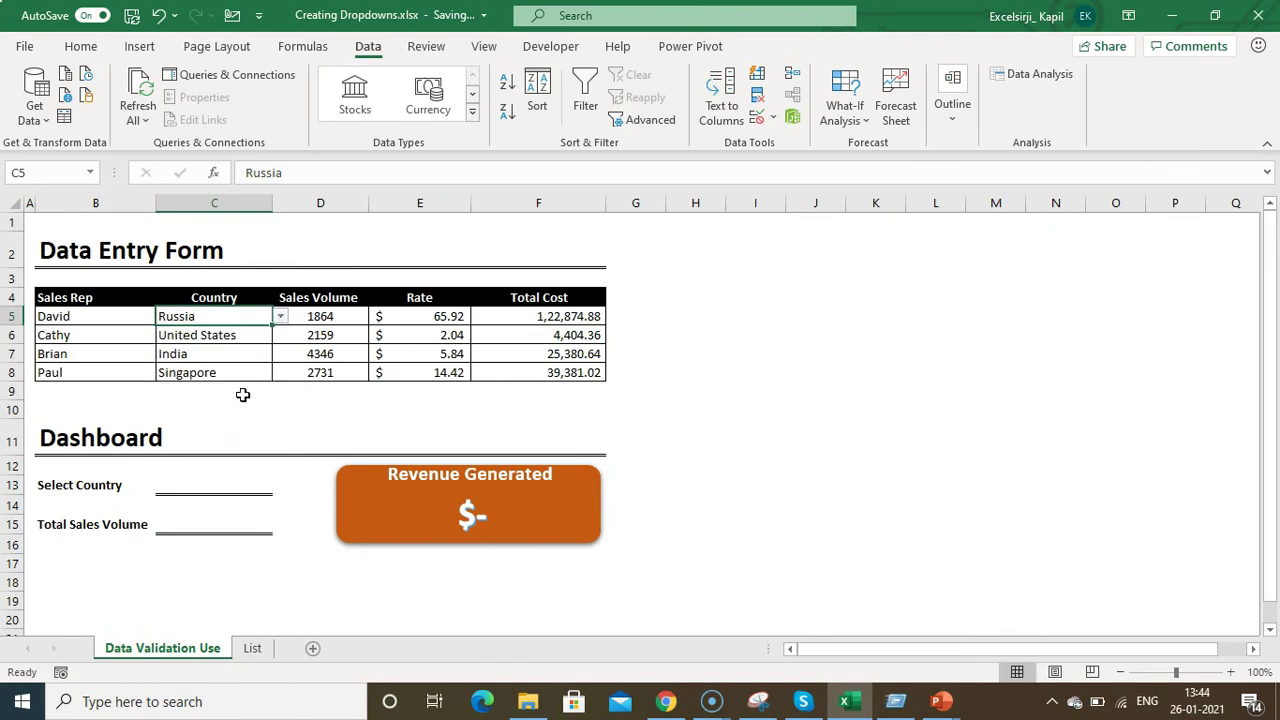
click(325, 407)
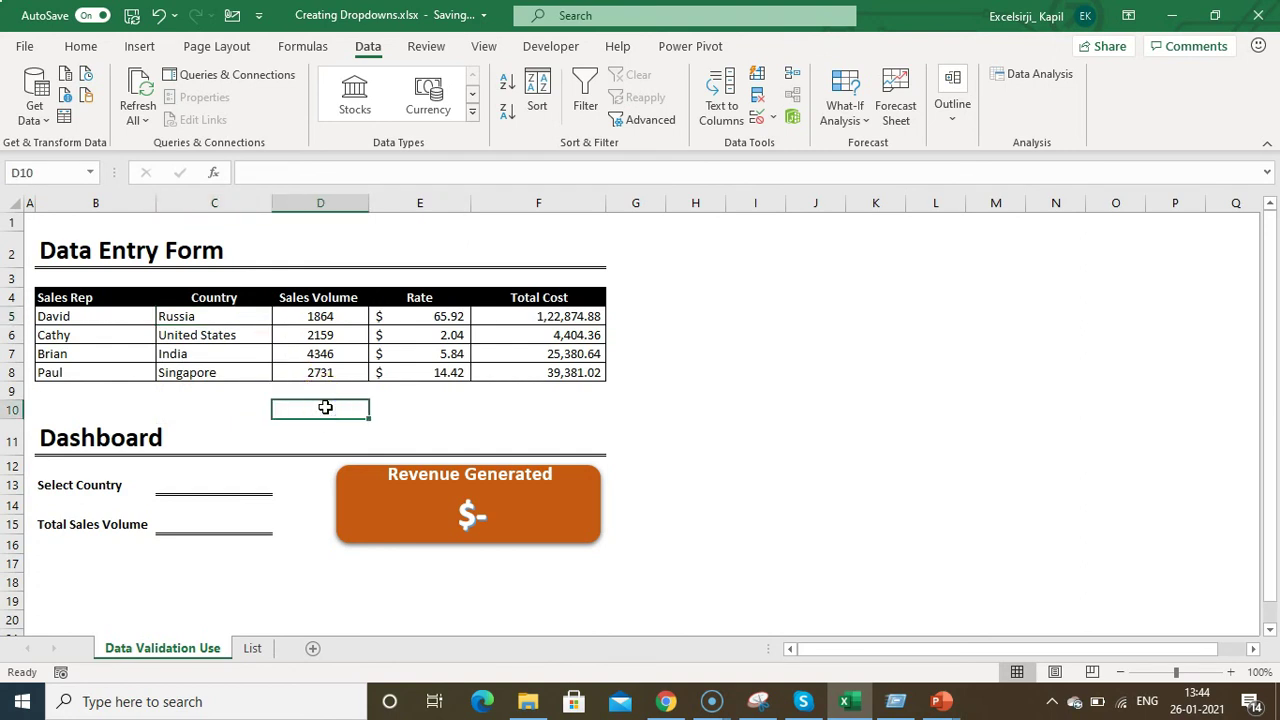
Step: Add list data validation to the dashboard's Select Country cell C13 with =dlist as the source
click(195, 491)
click(770, 117)
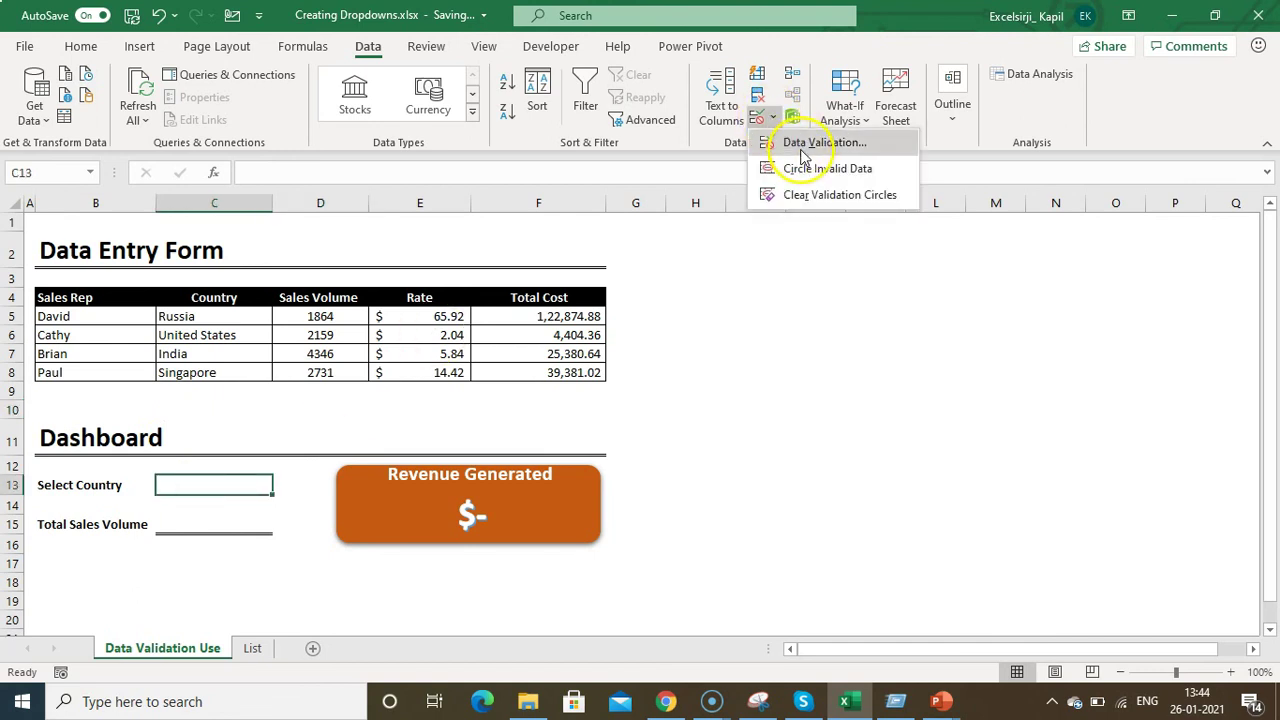
click(800, 146)
click(790, 268)
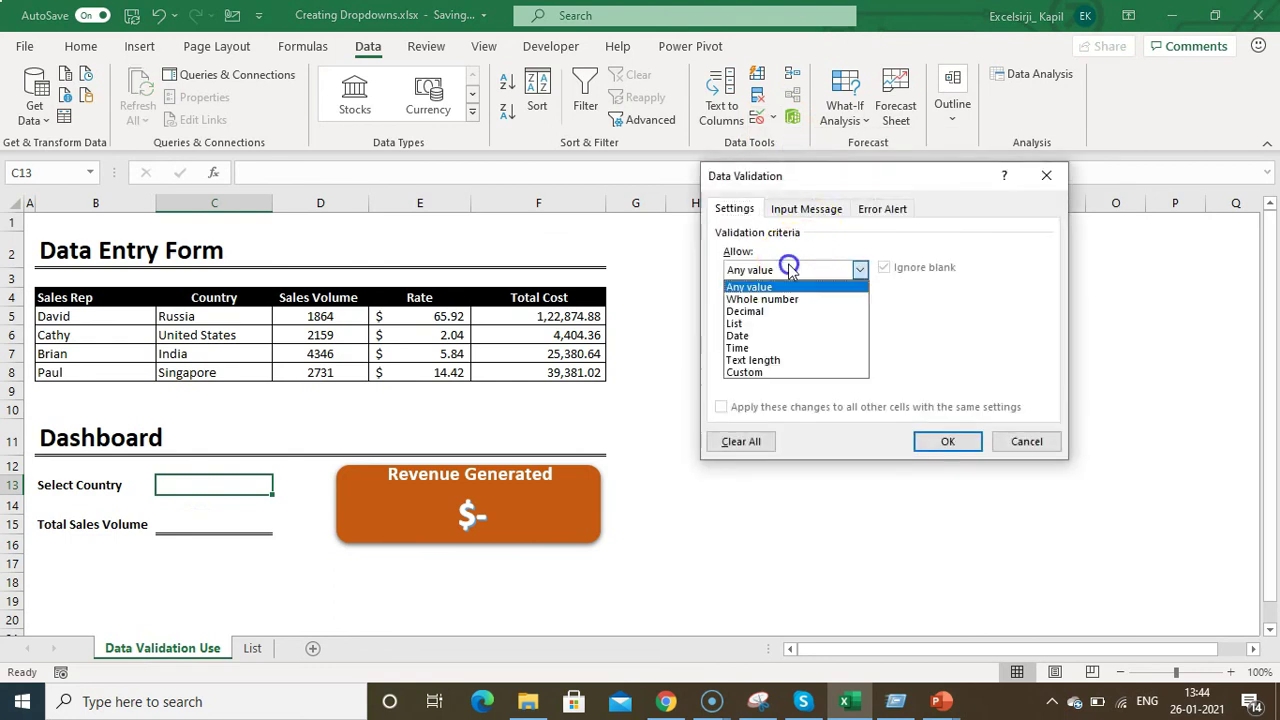
click(760, 323)
click(764, 345)
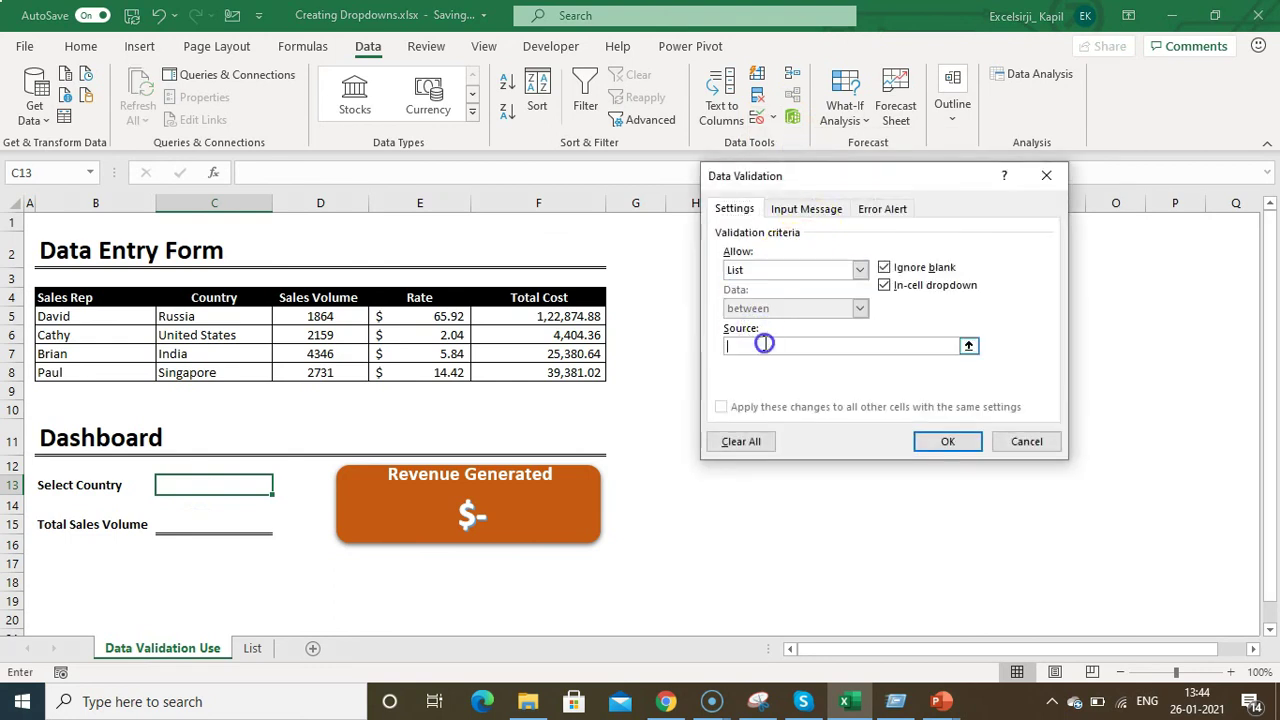
text(=dlist)
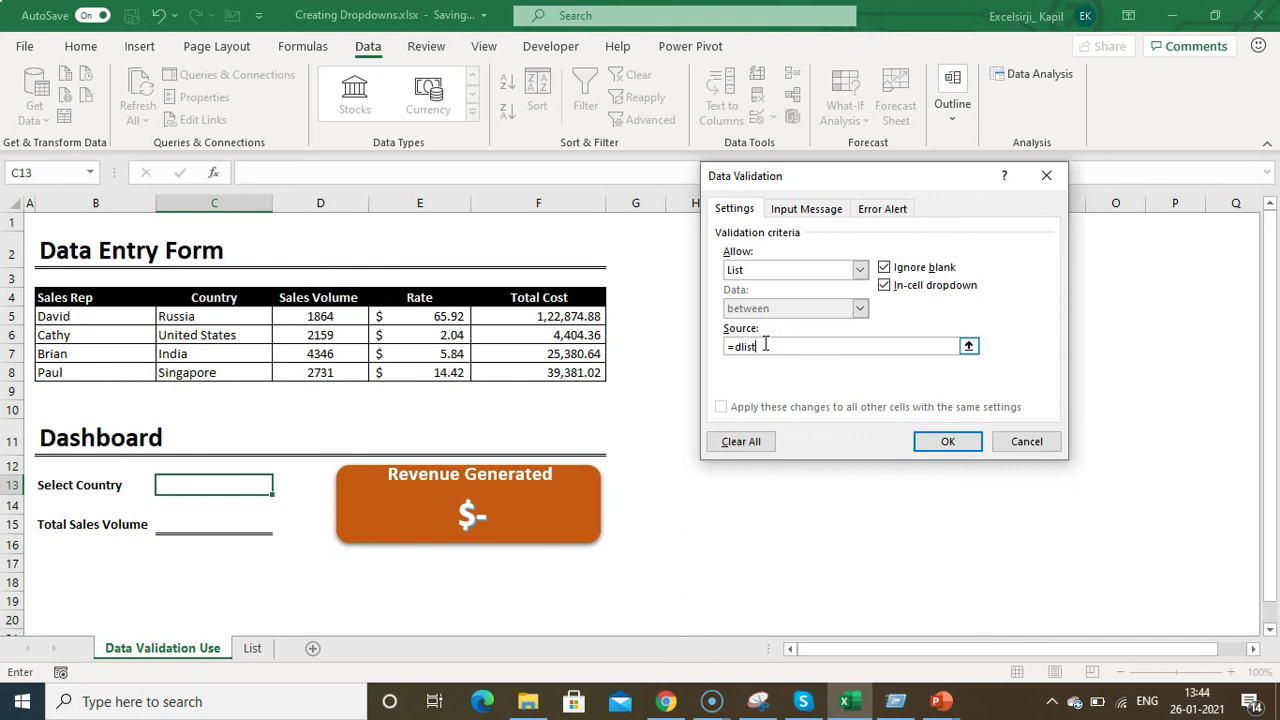
key(Return)
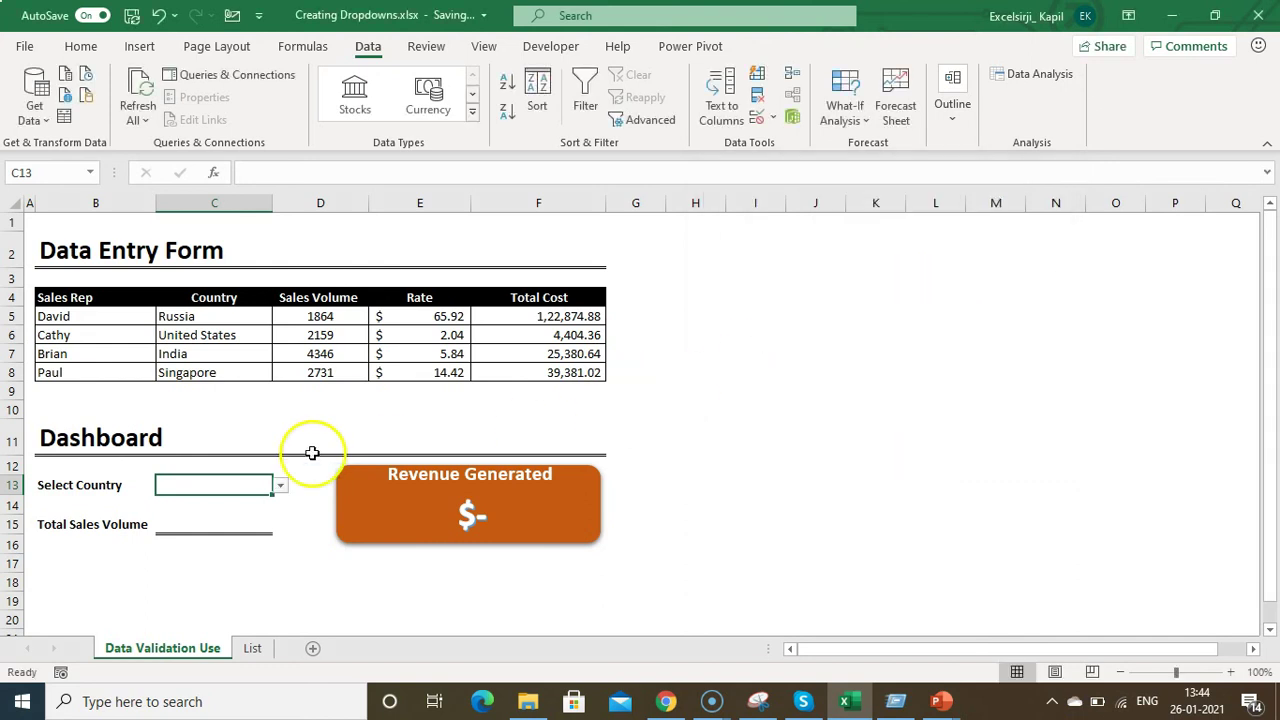
Step: Choose India from the dashboard's country dropdown in cell C13
click(280, 485)
scroll(276, 543, down, 1)
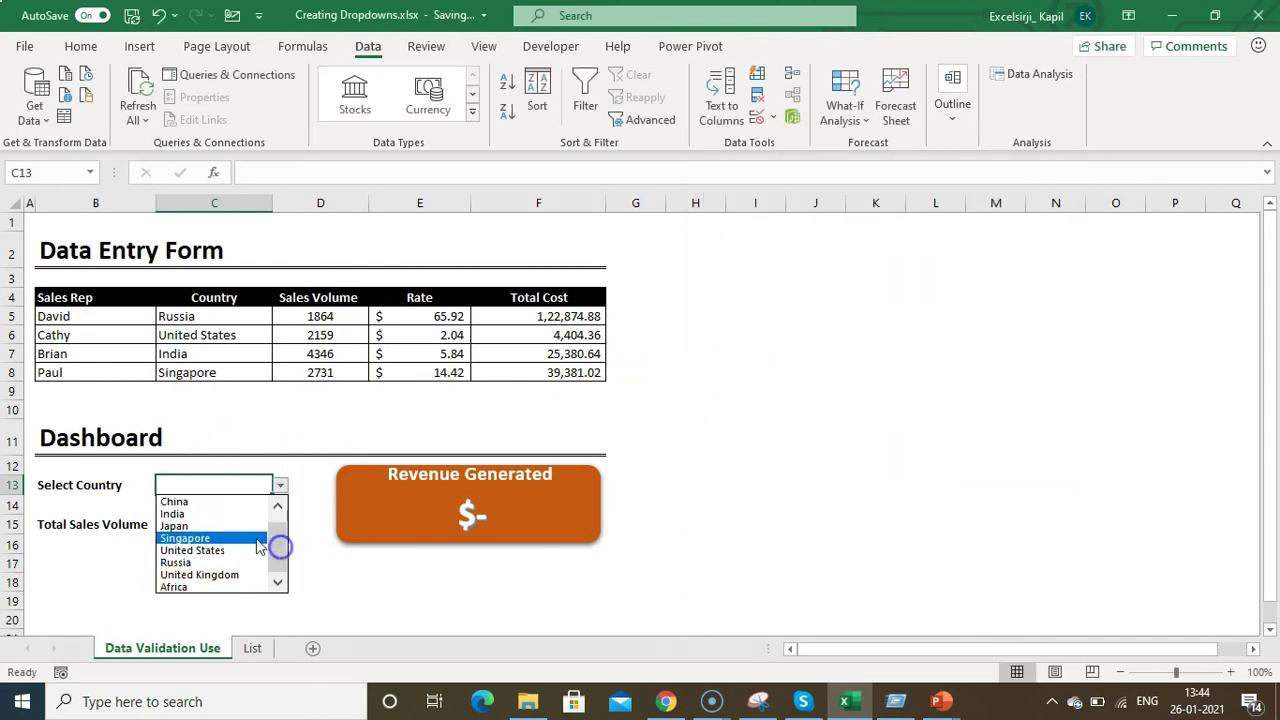
click(212, 514)
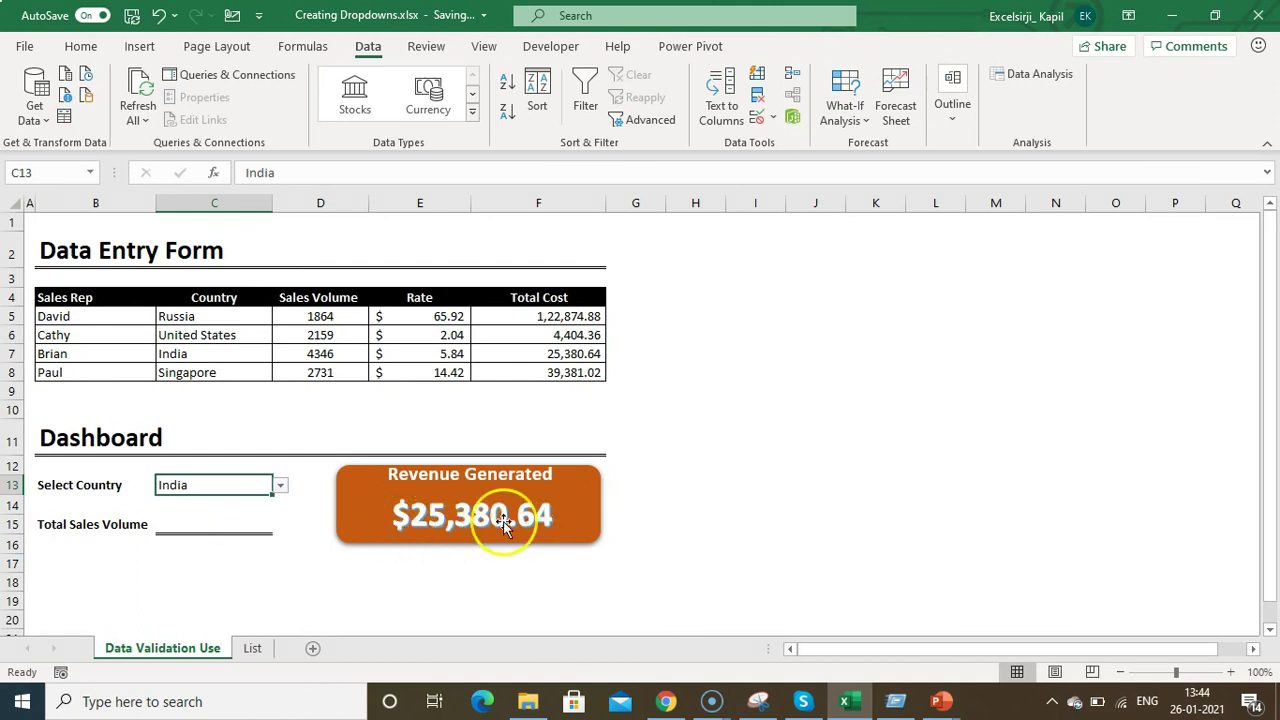
Step: Enter =SUMIFS(D5:D8,C5:C8,C13) in cell C15 to total the sales volume for the selected country
click(202, 523)
text(=sumifs()
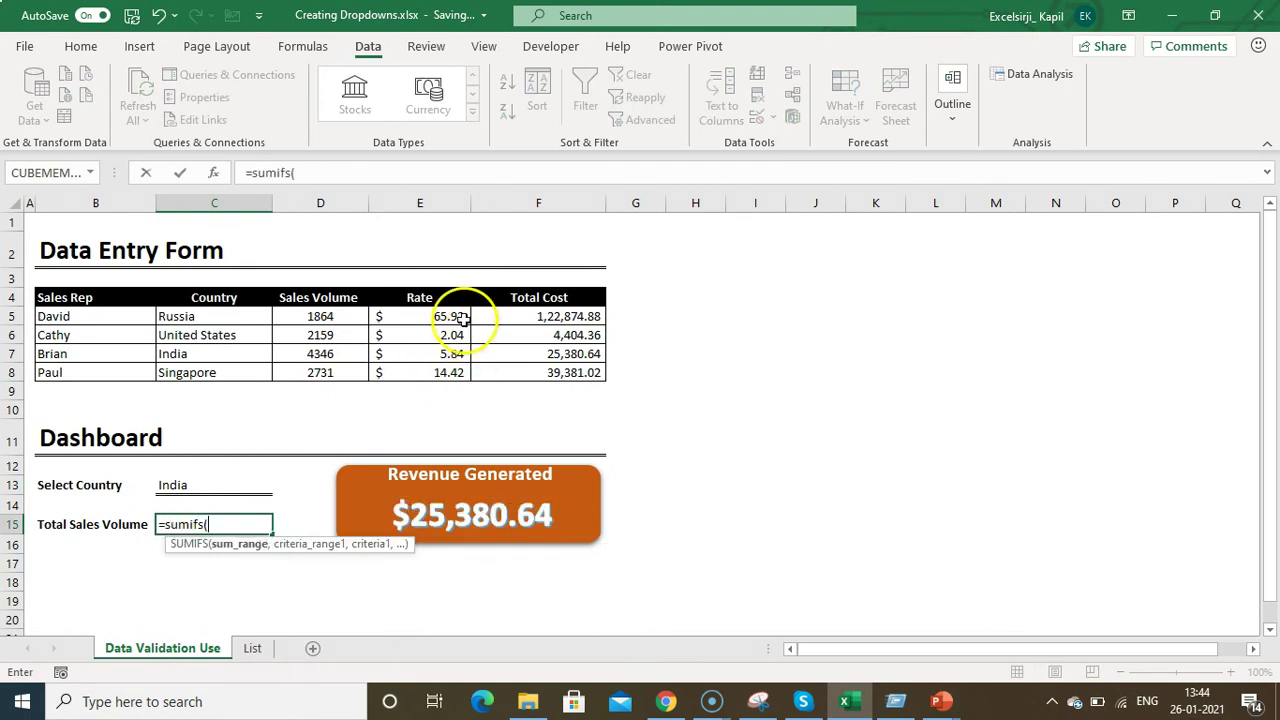
drag(310, 318, 306, 366)
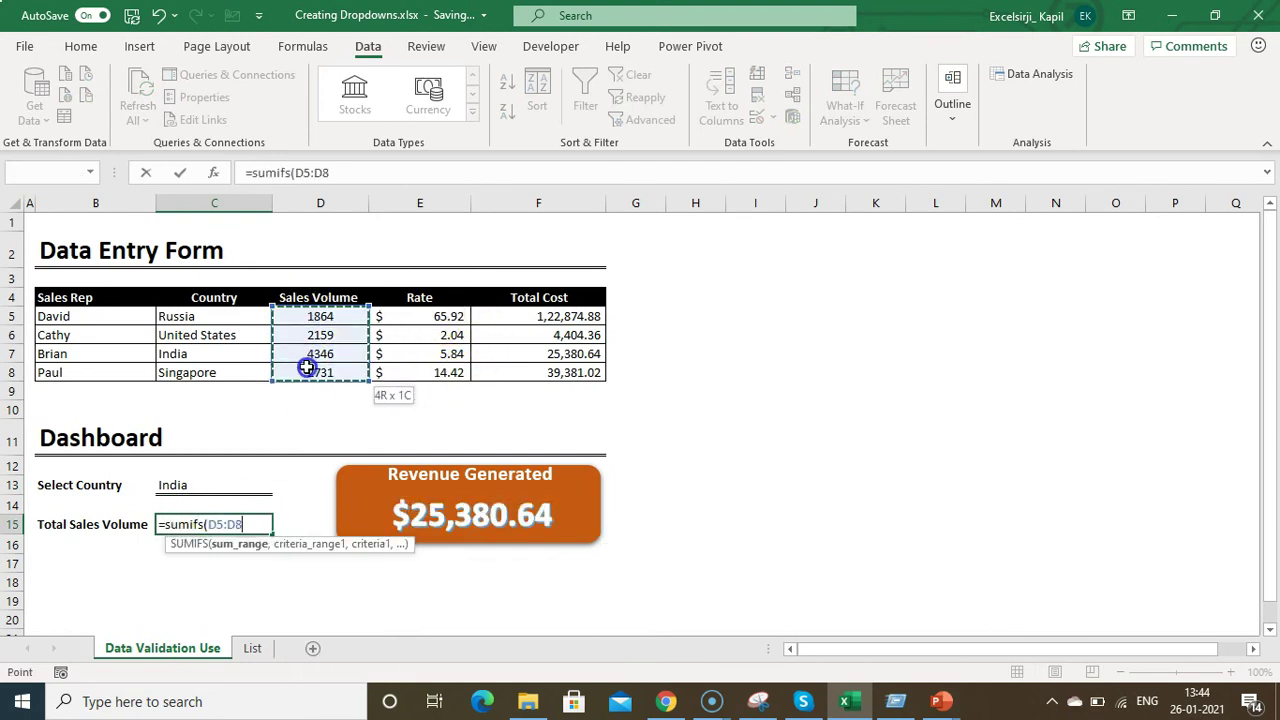
text(,)
drag(214, 316, 209, 372)
text(,)
click(175, 484)
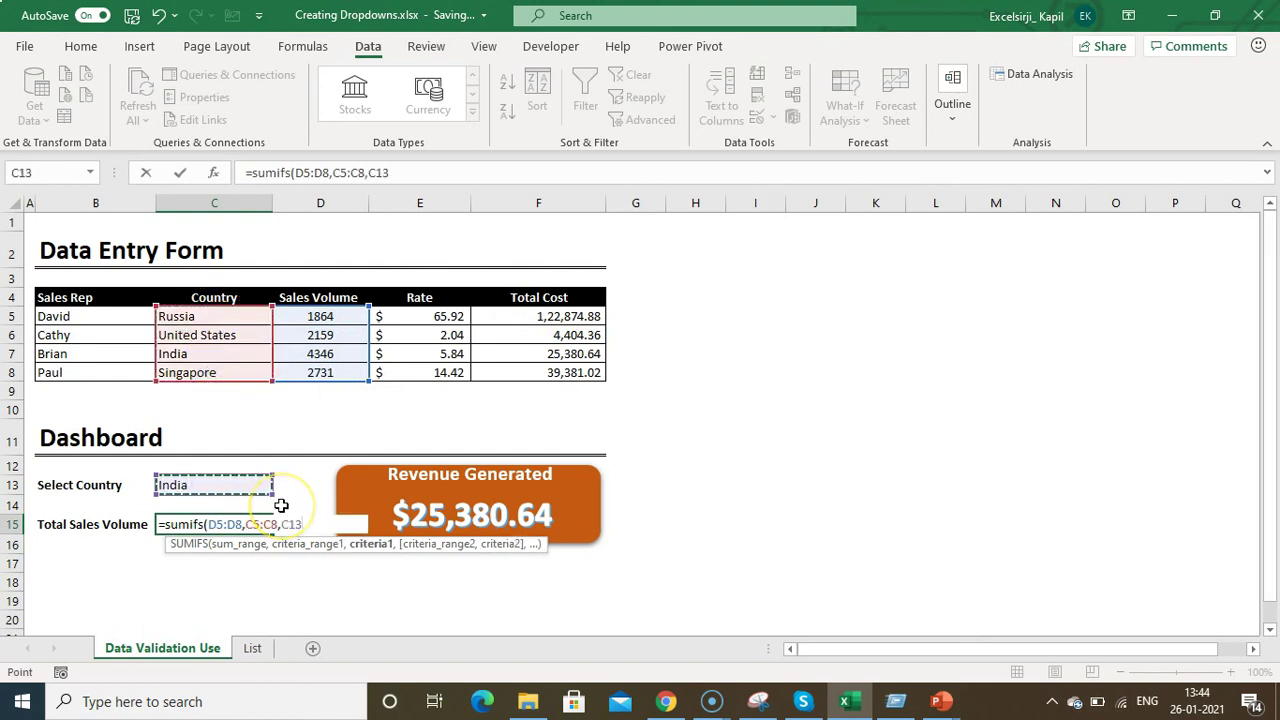
key(Return)
key(Up)
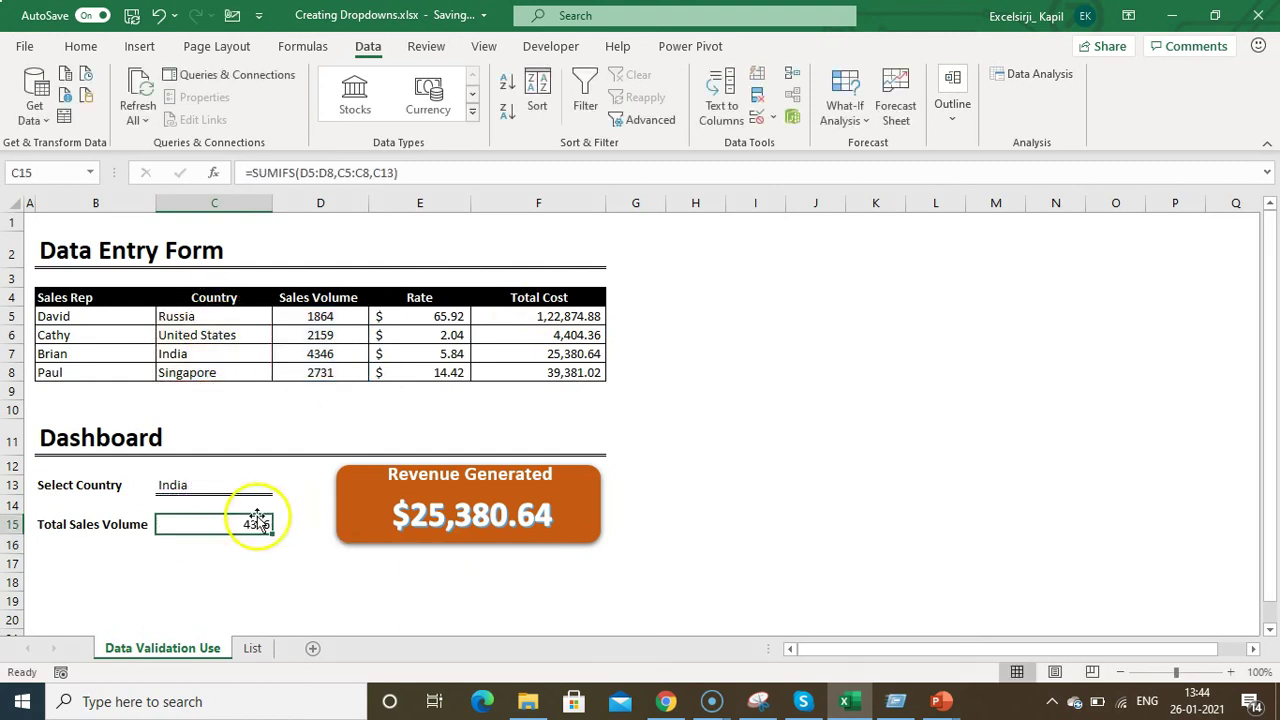
Step: Change the dashboard's selected country in cell C13 to Russia using its dropdown
click(237, 486)
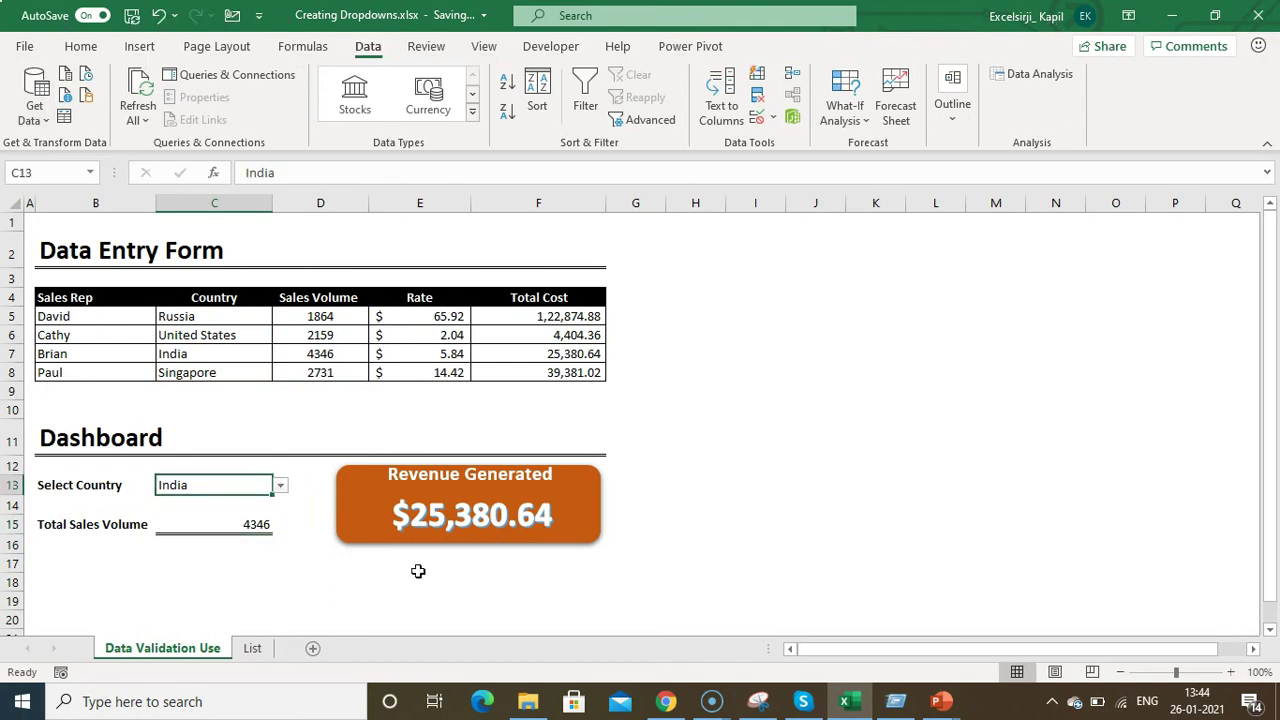
key(alt+Down)
key(Down)
key(Down)
key(Down)
key(Down)
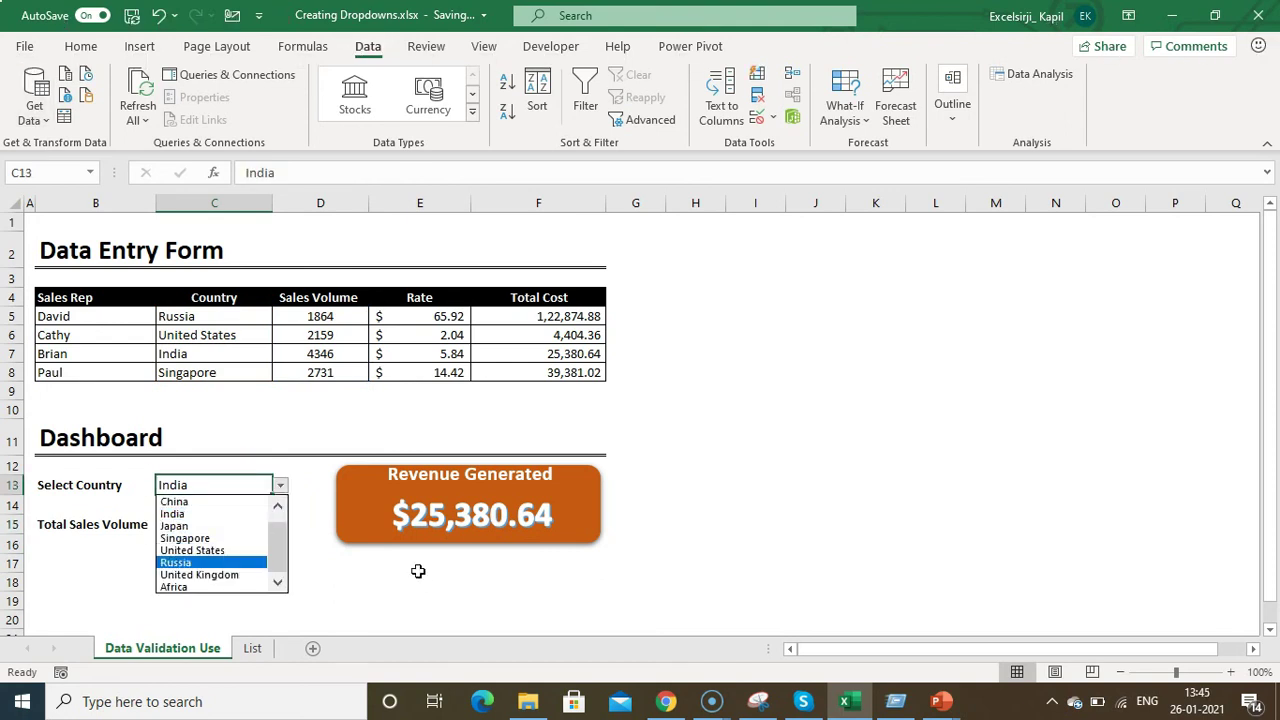
key(Return)
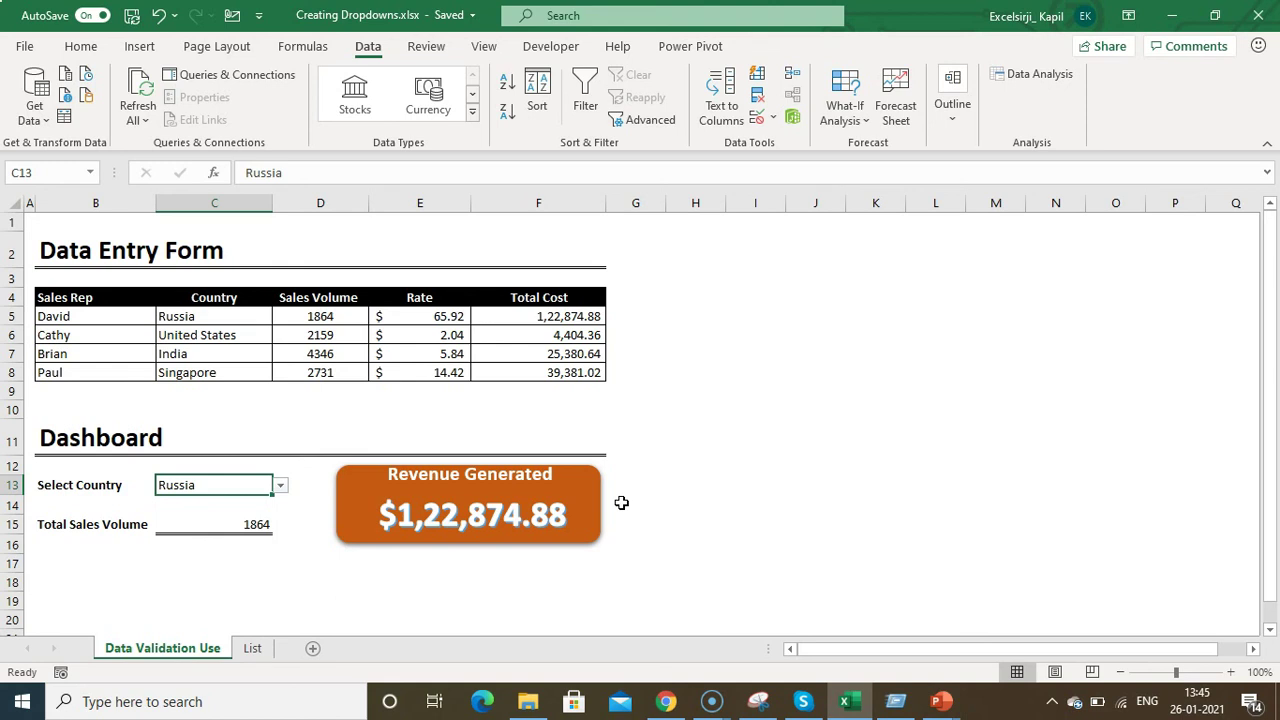
Step: In the data validation settings of form cell C5, allow any value and review its error alert settings
click(236, 315)
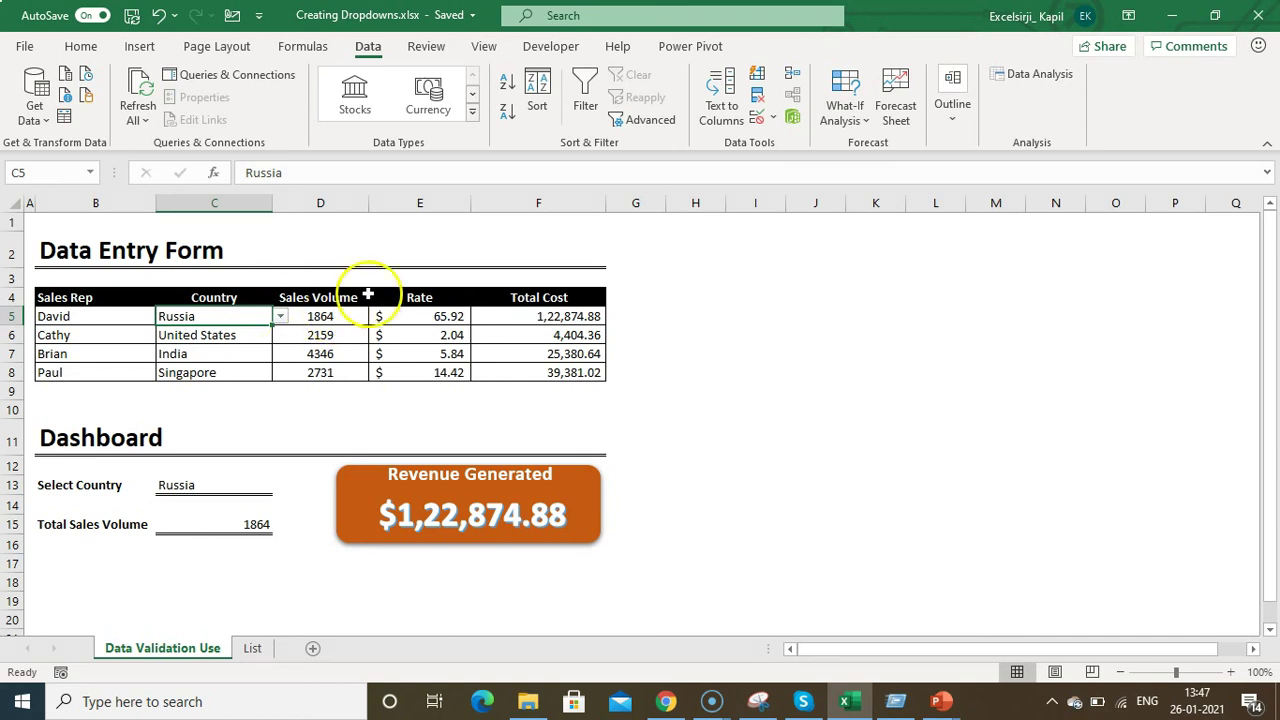
click(772, 118)
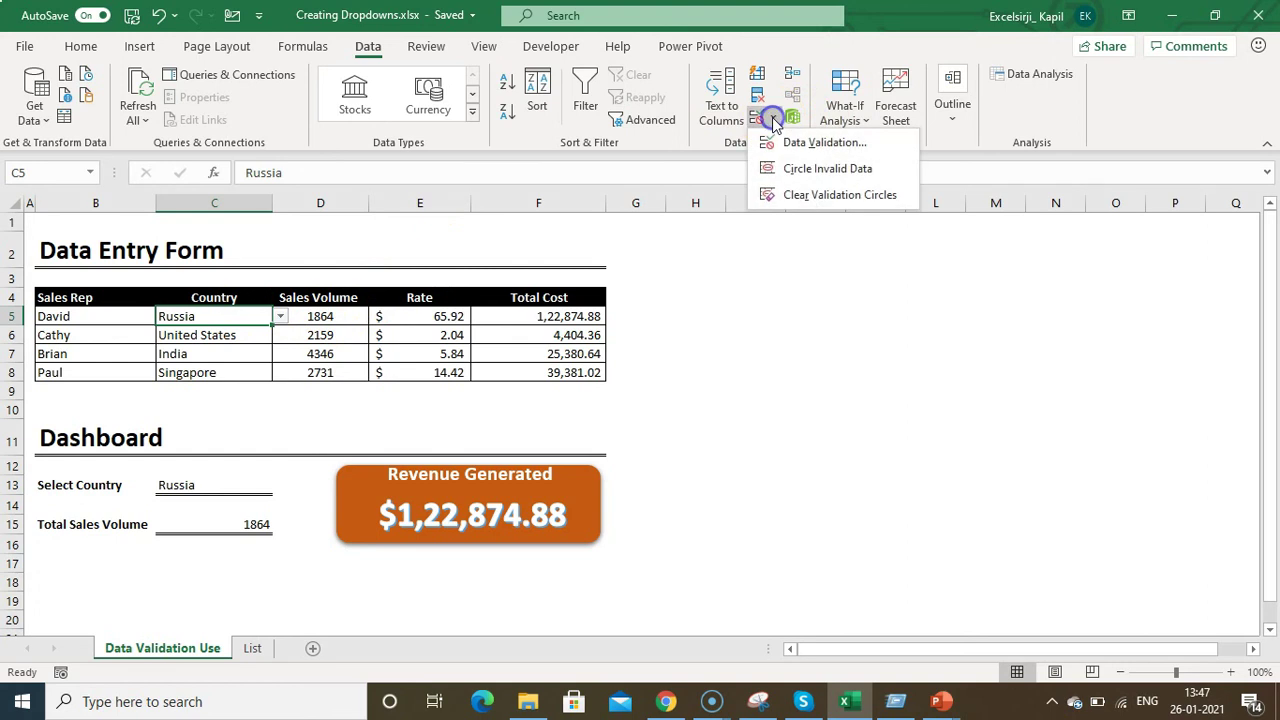
click(825, 142)
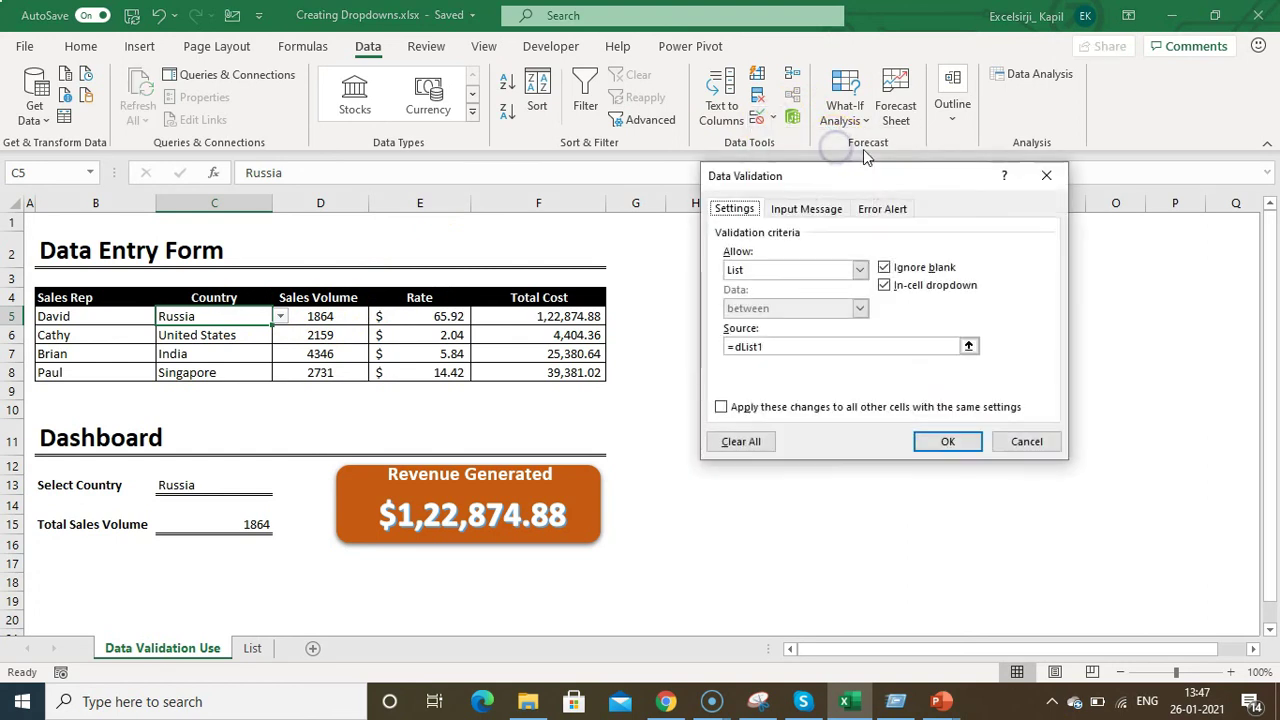
click(760, 270)
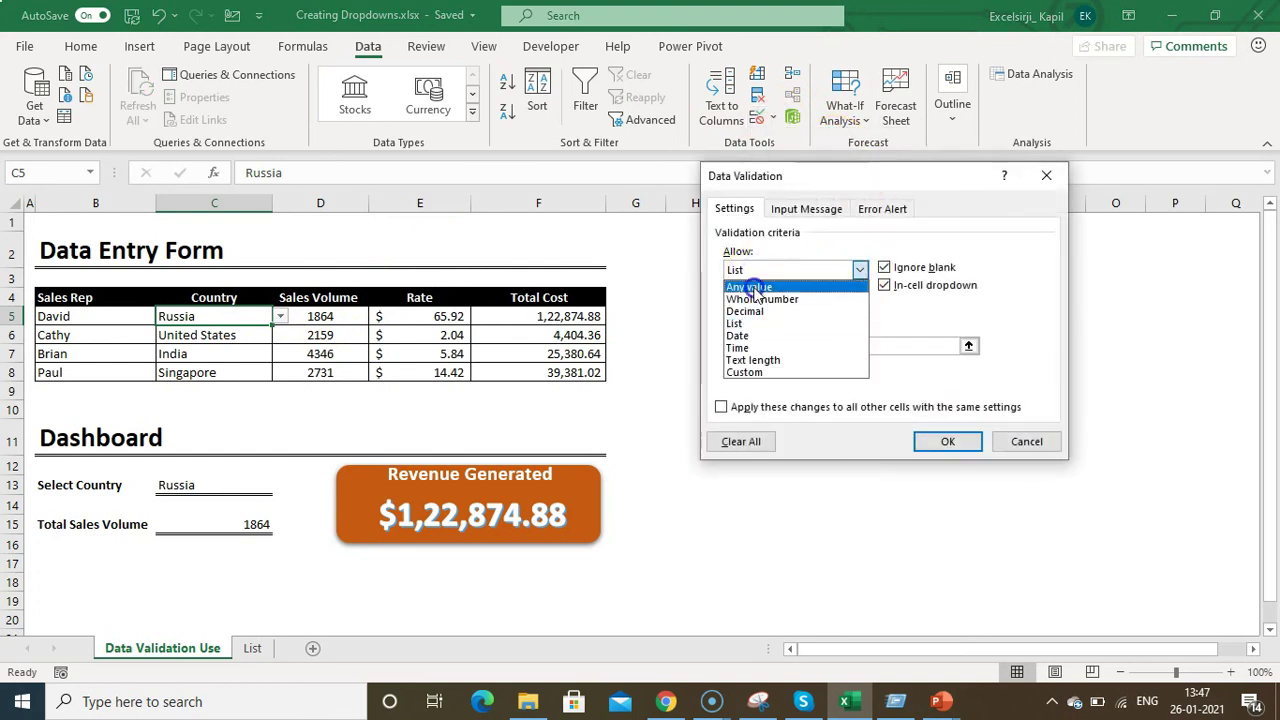
click(752, 287)
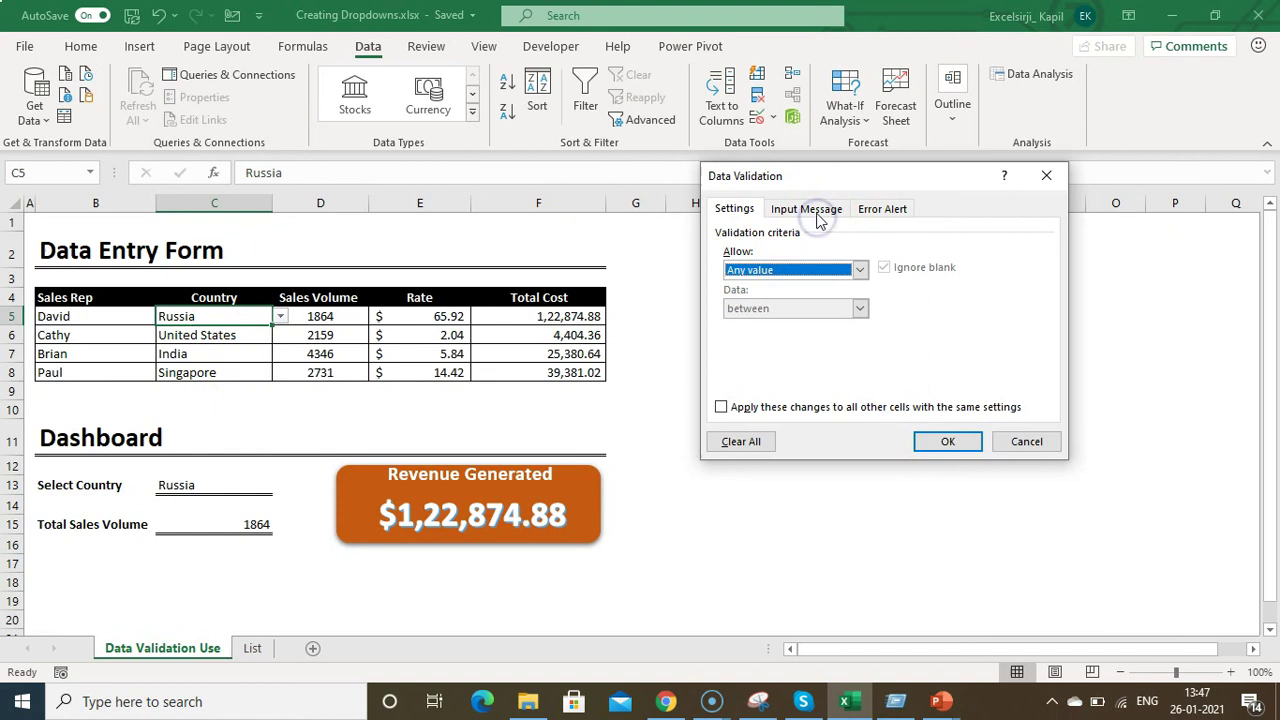
click(882, 210)
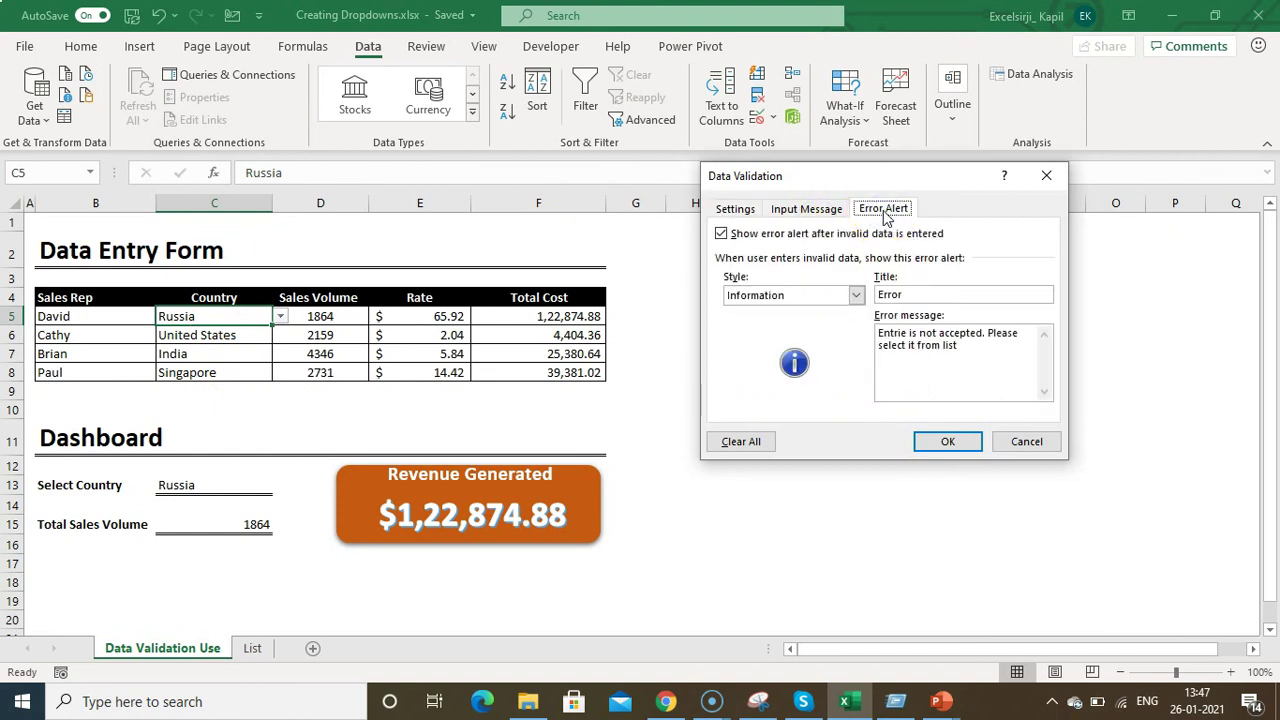
click(734, 210)
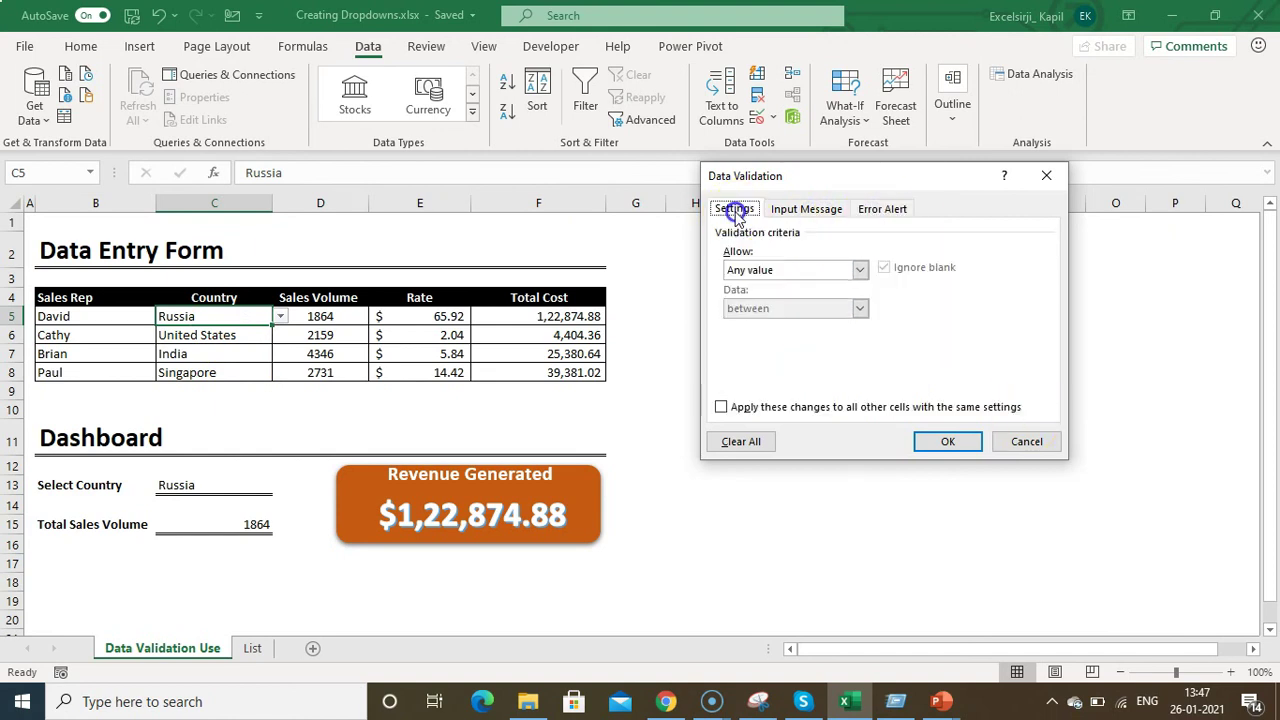
Step: Clear all of C5's validation settings, apply this to all other cells with the same settings, and check cell C7
click(744, 442)
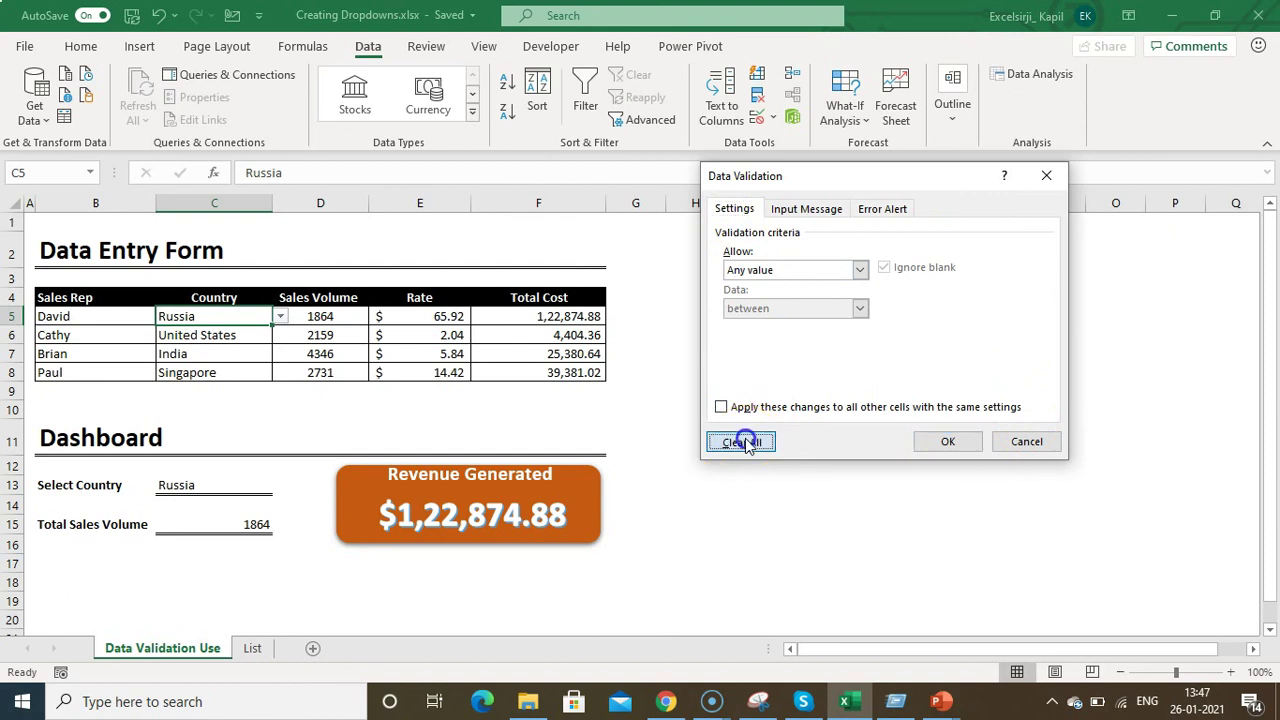
click(777, 407)
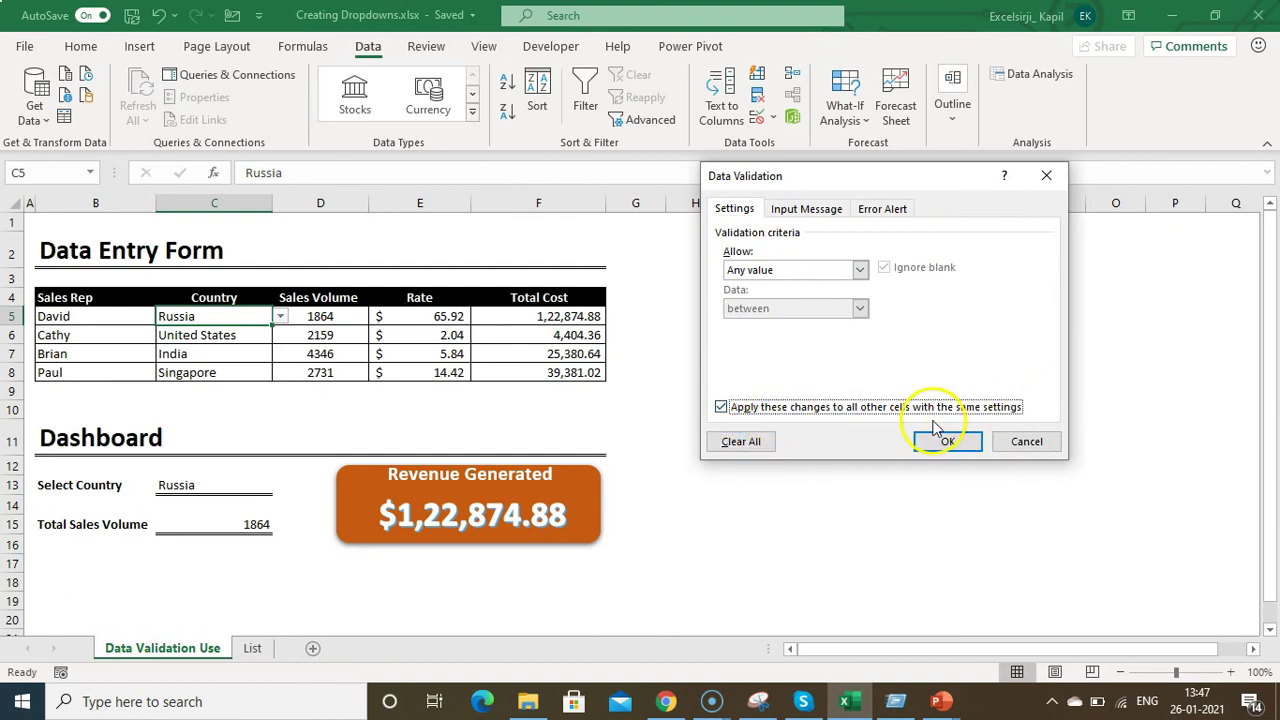
click(750, 443)
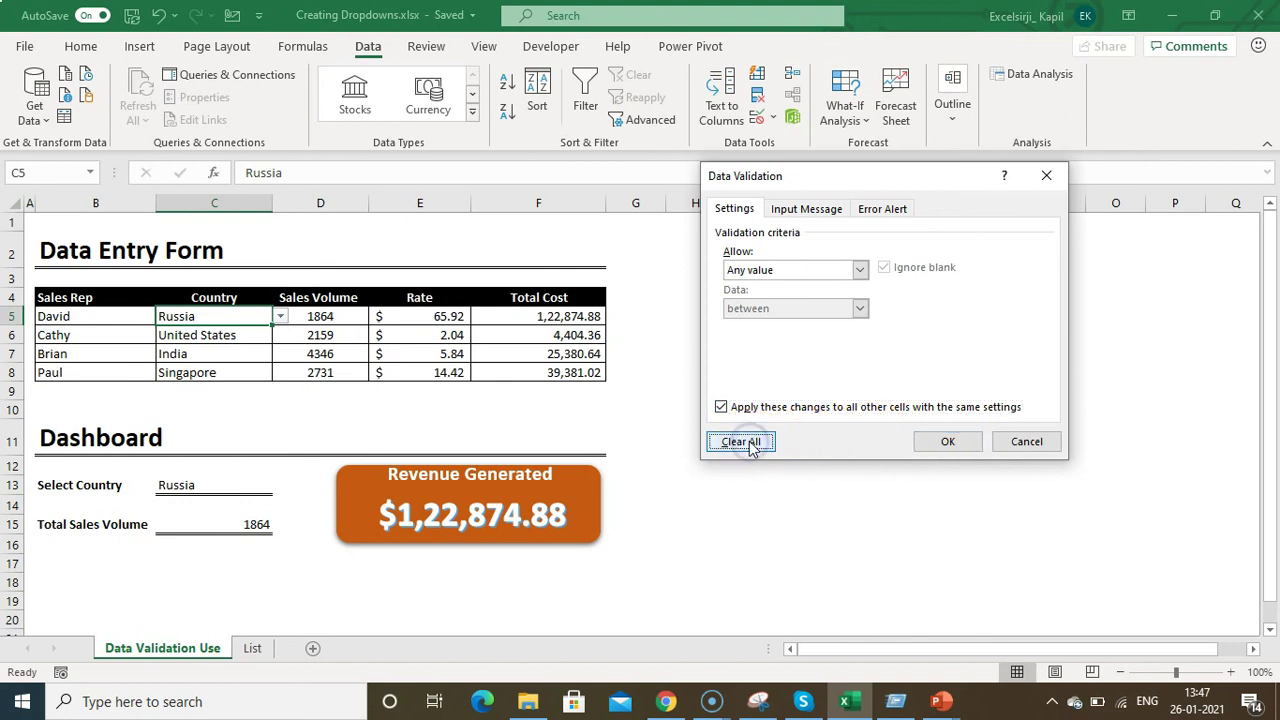
click(948, 443)
click(214, 353)
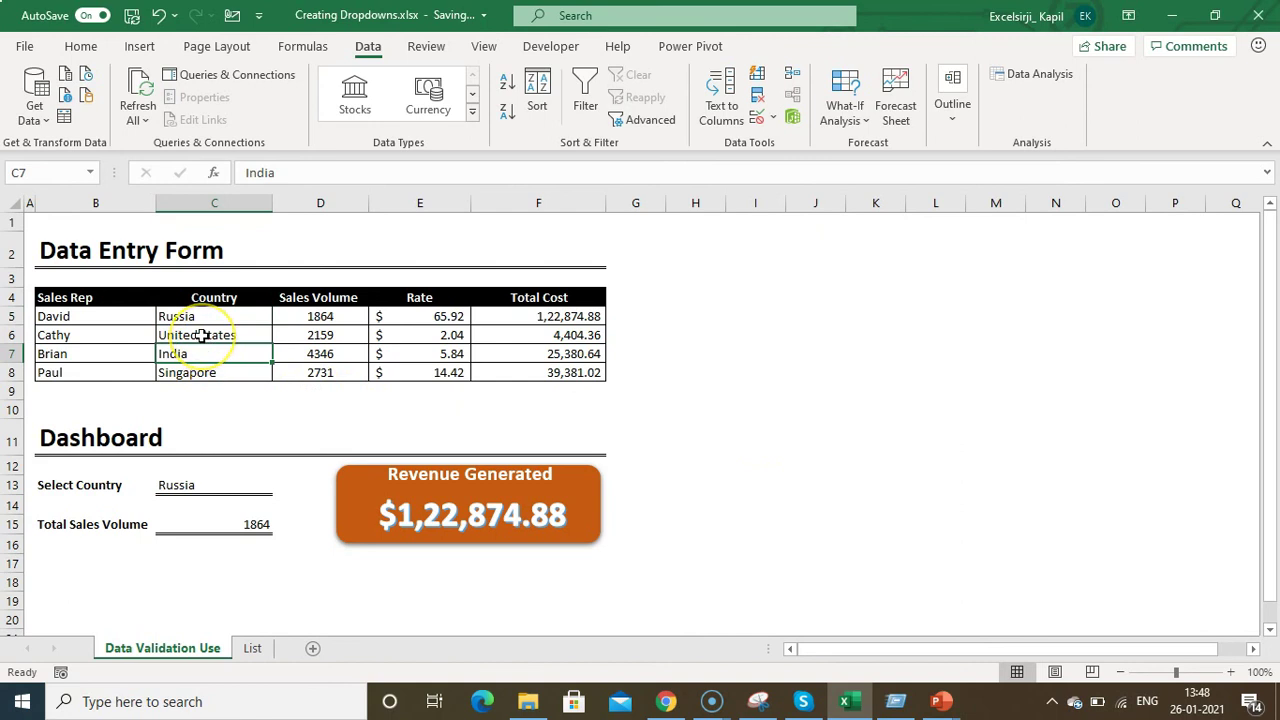